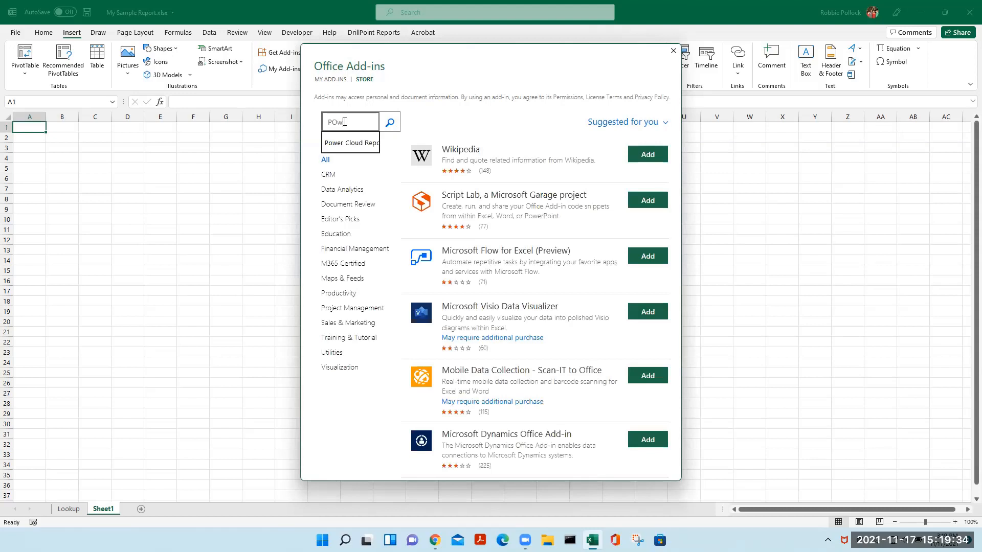
Search the Office Add-ins store for "Power Cloud Reporting" and close the store after viewing the listing
text(er Cloud Re)
text(porting)
key(Return)
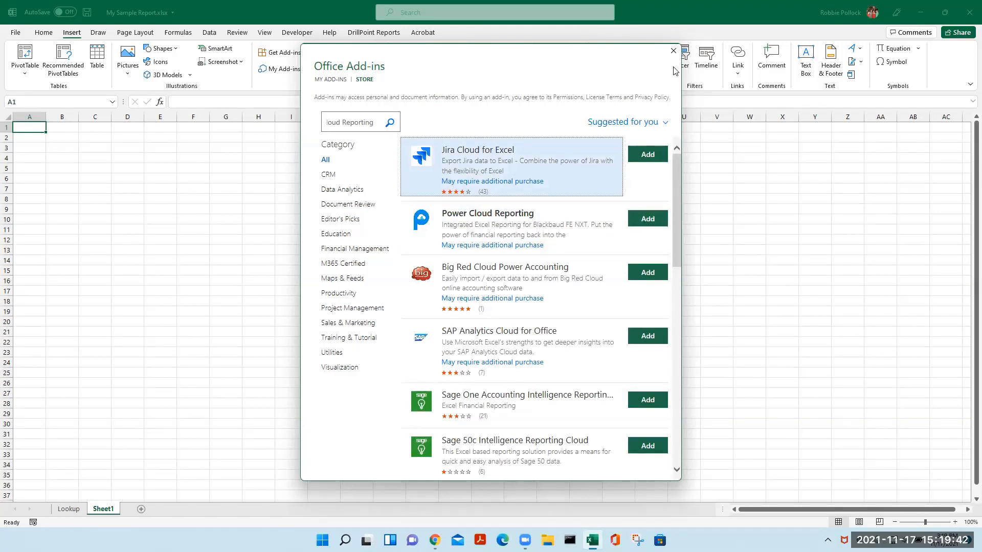
click(673, 50)
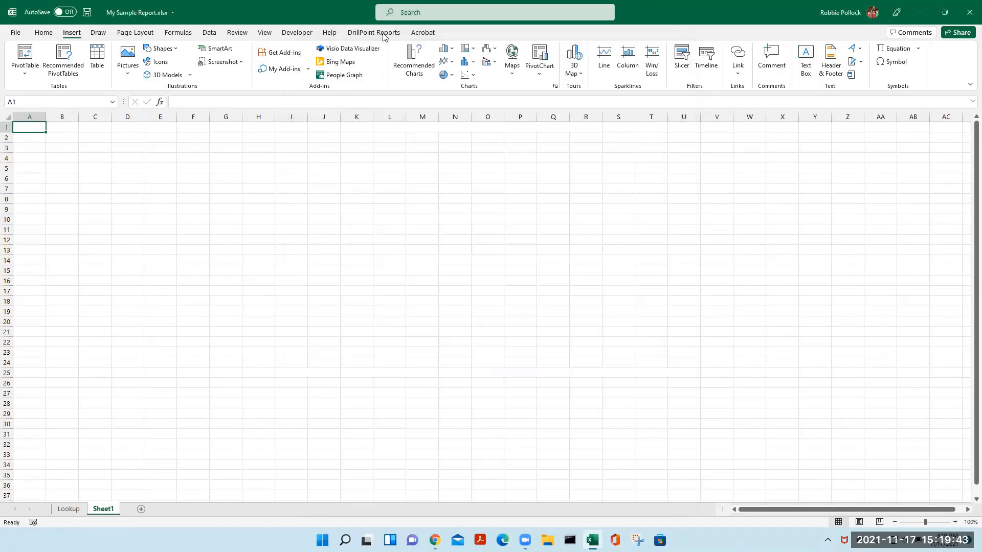
Open the Power Cloud Reporting add-in and widen its pane to show all columns of the recently accessed reports
click(45, 34)
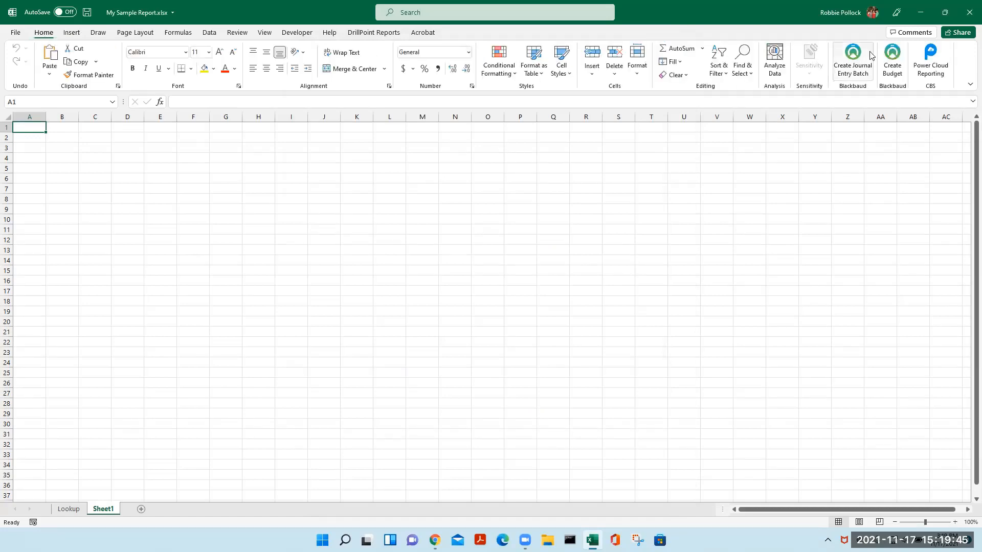
click(929, 57)
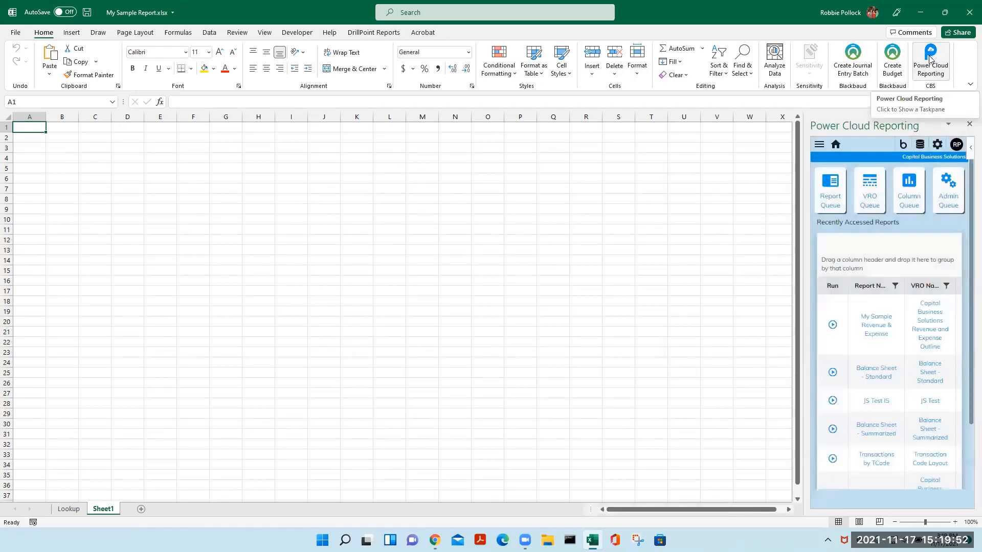
drag(809, 252, 614, 286)
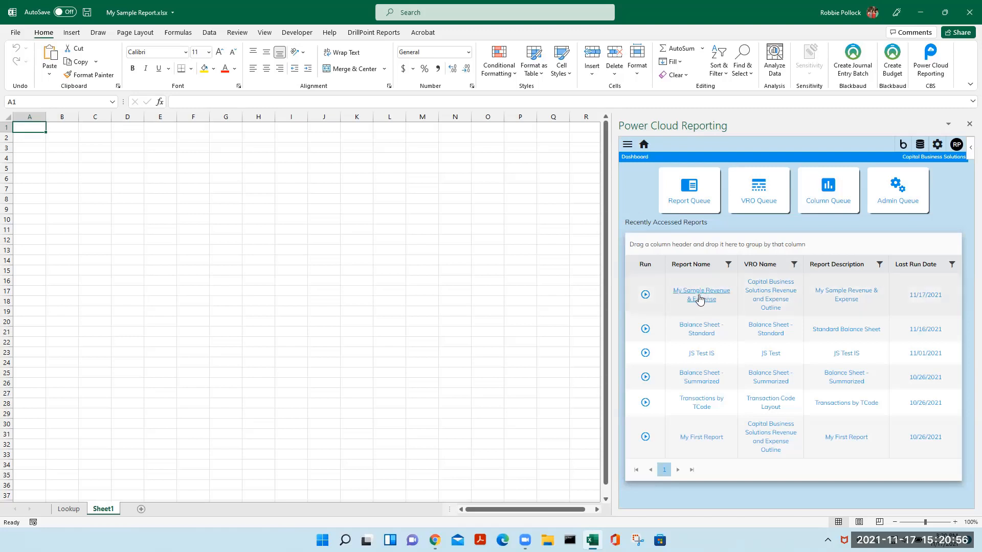
Open the My Sample Revenue & Expense report for running and look over its design sheet from Revenue to Net Revenue Over Expenses
click(645, 295)
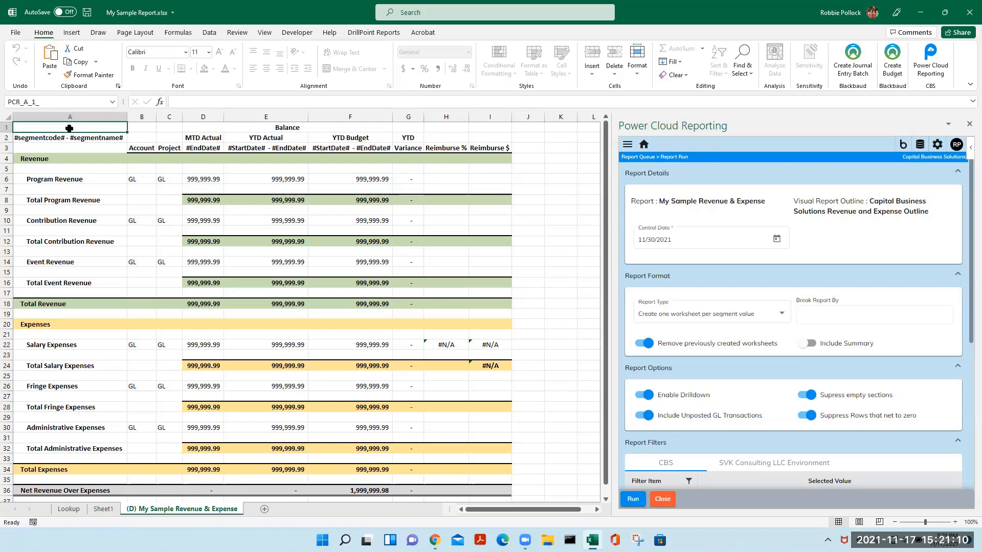
click(53, 156)
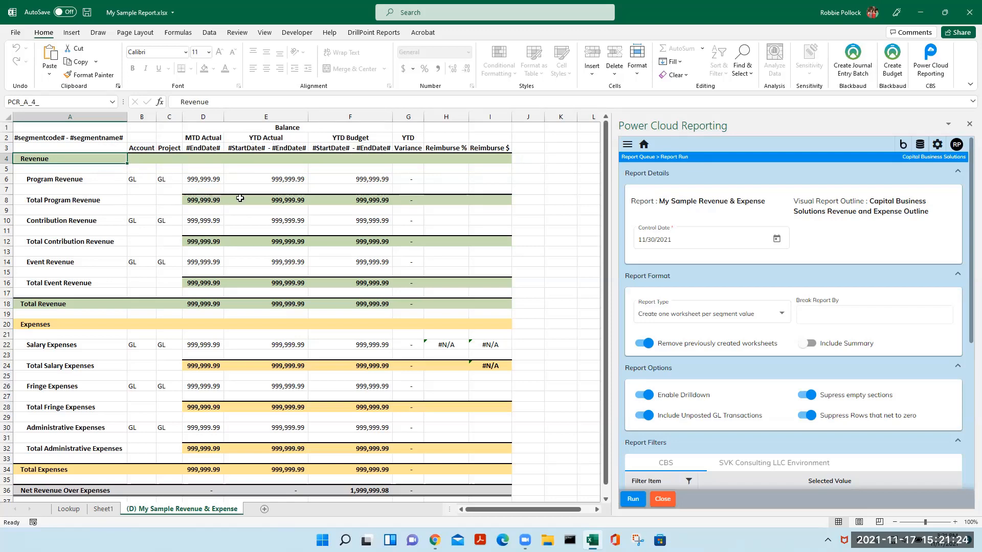
scroll(341, 256, down, 2)
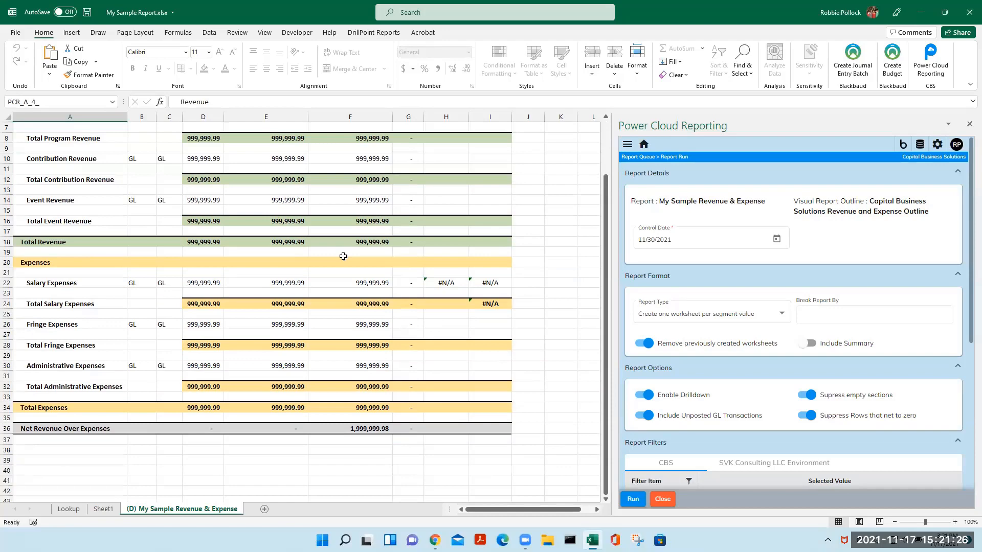
scroll(343, 256, up, 2)
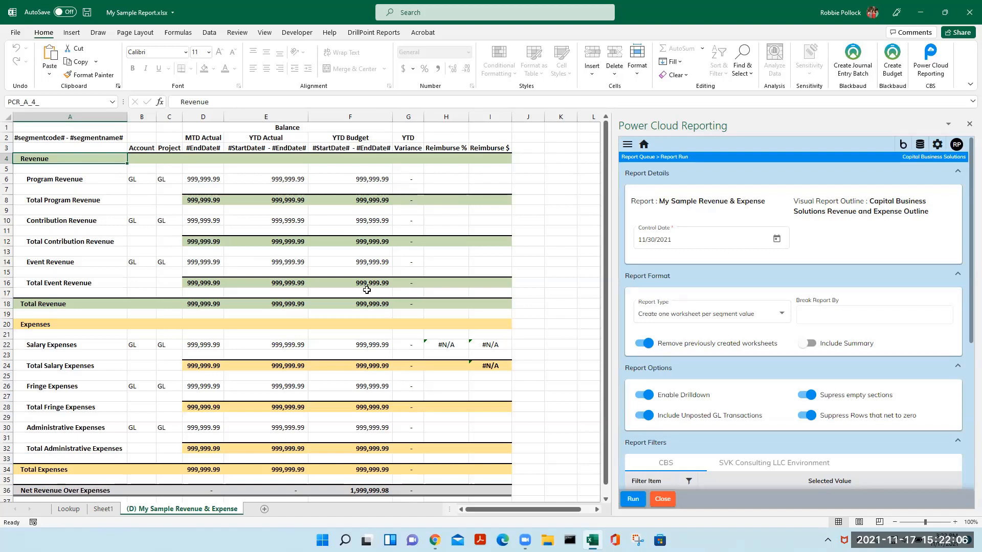
Set the report's control date to 11/17/2021 and run the report with the existing format, options and filters
click(645, 240)
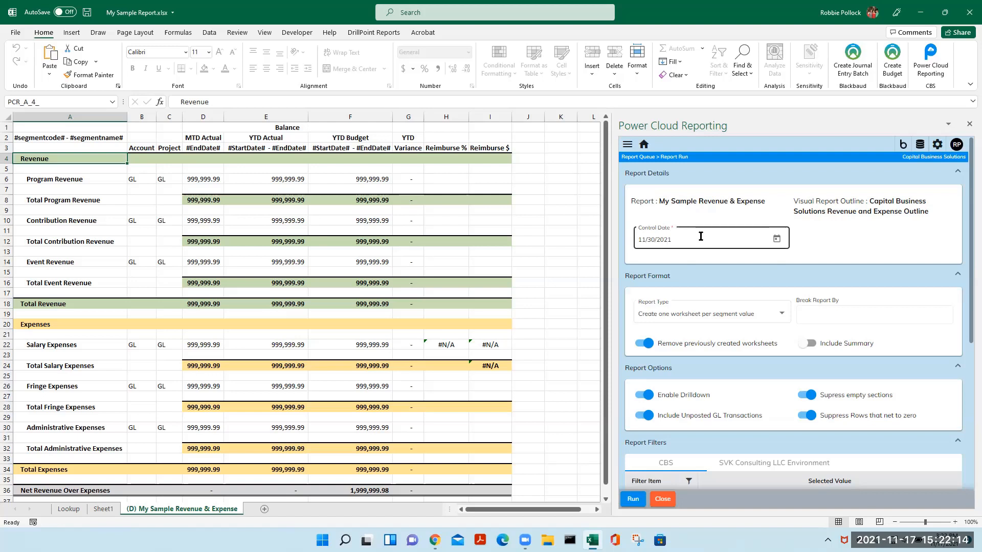
click(776, 240)
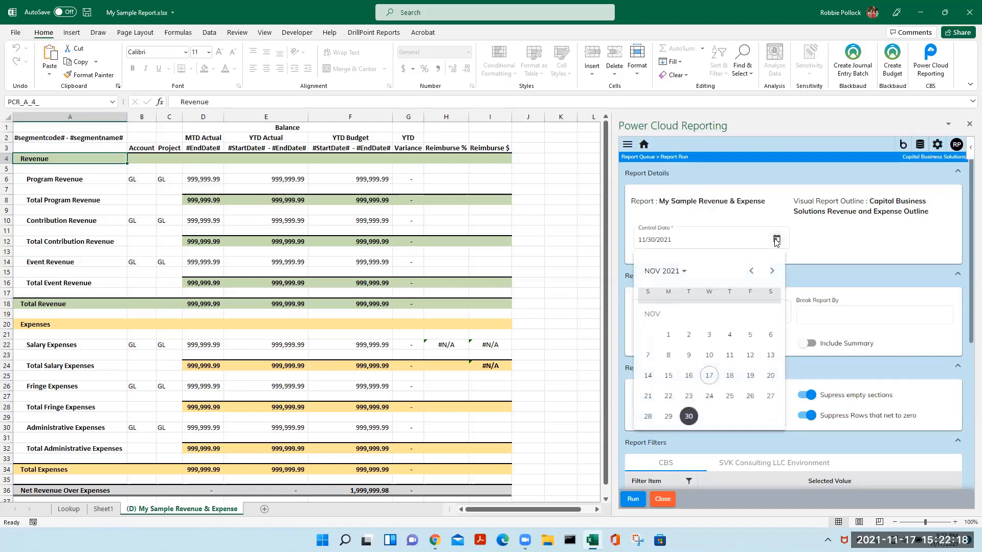
click(708, 377)
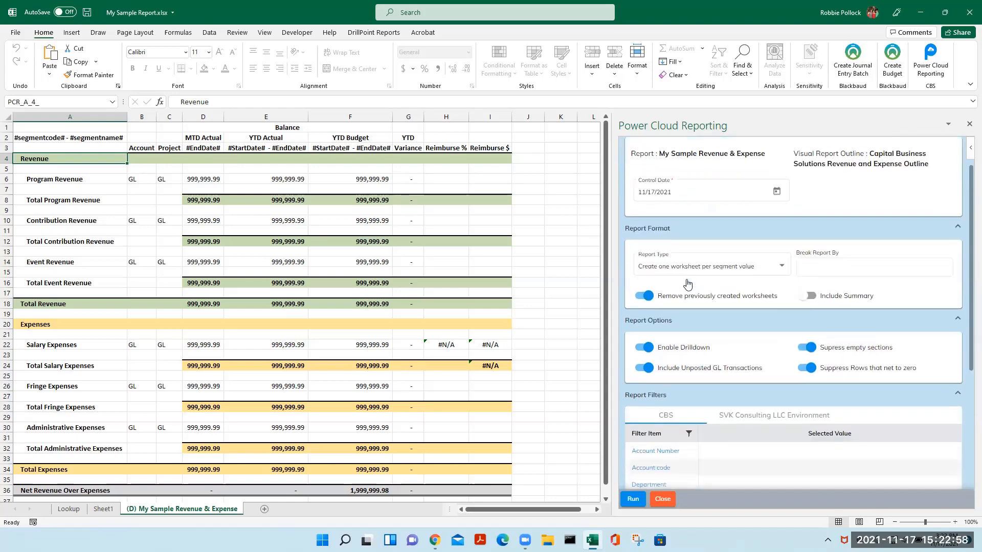
scroll(685, 286, down, 1)
scroll(702, 307, down, 1)
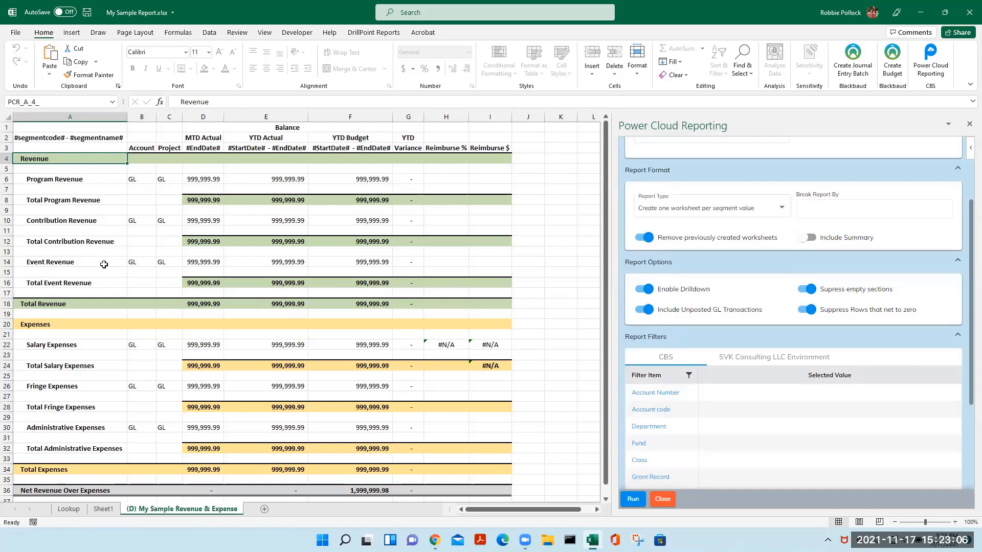
click(633, 500)
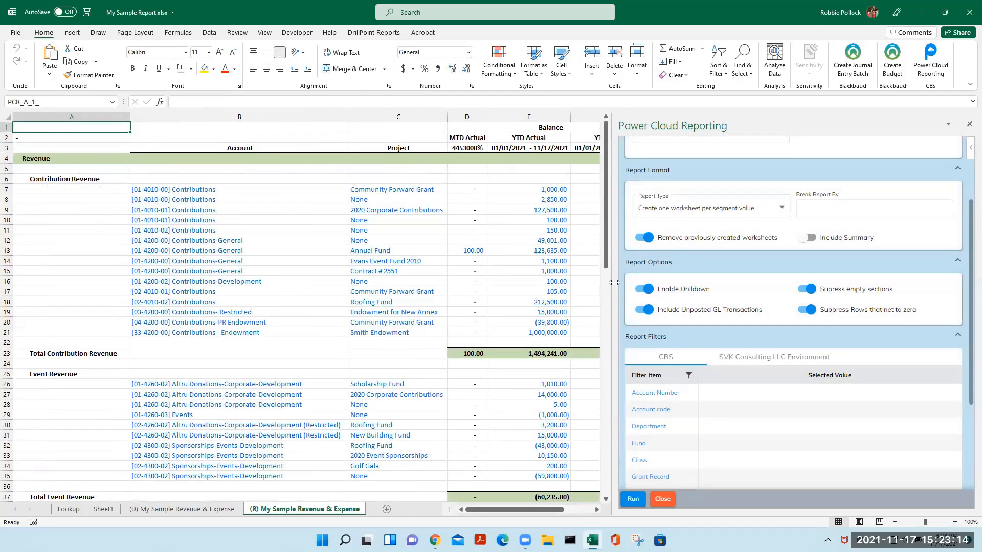
Narrow the add-in pane and examine the Contribution Revenue and Event Revenue sections of the generated report
drag(616, 281, 800, 346)
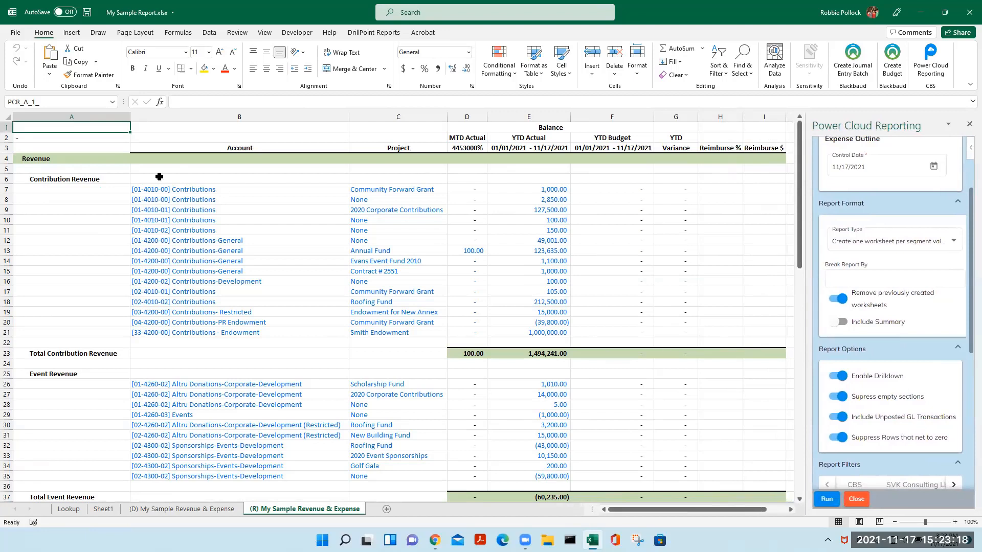
click(71, 182)
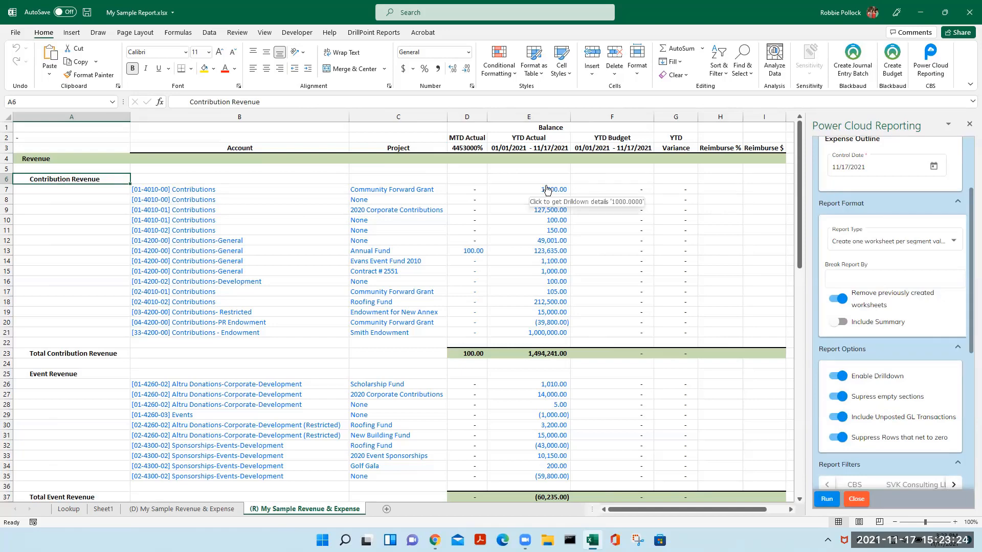
scroll(516, 206, down, 2)
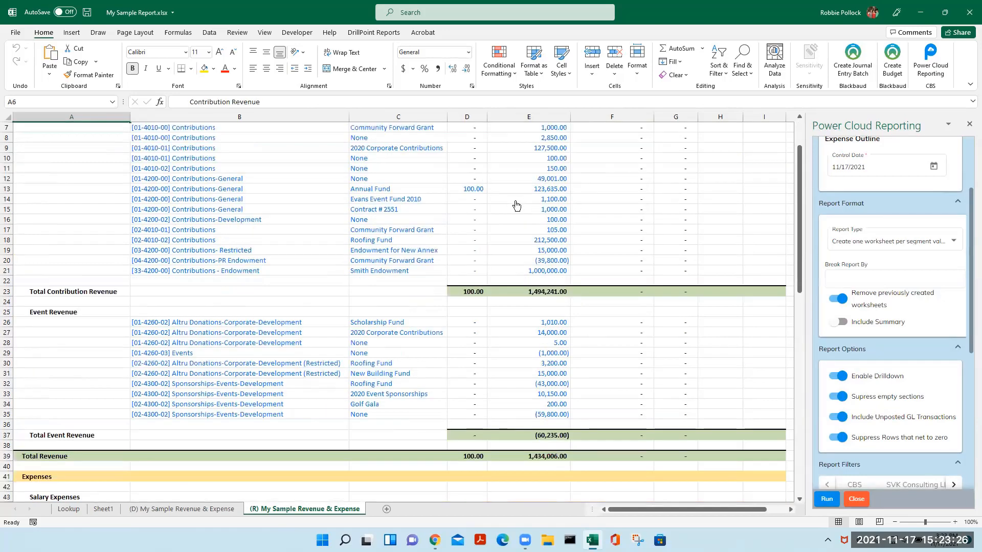
scroll(524, 253, down, 1)
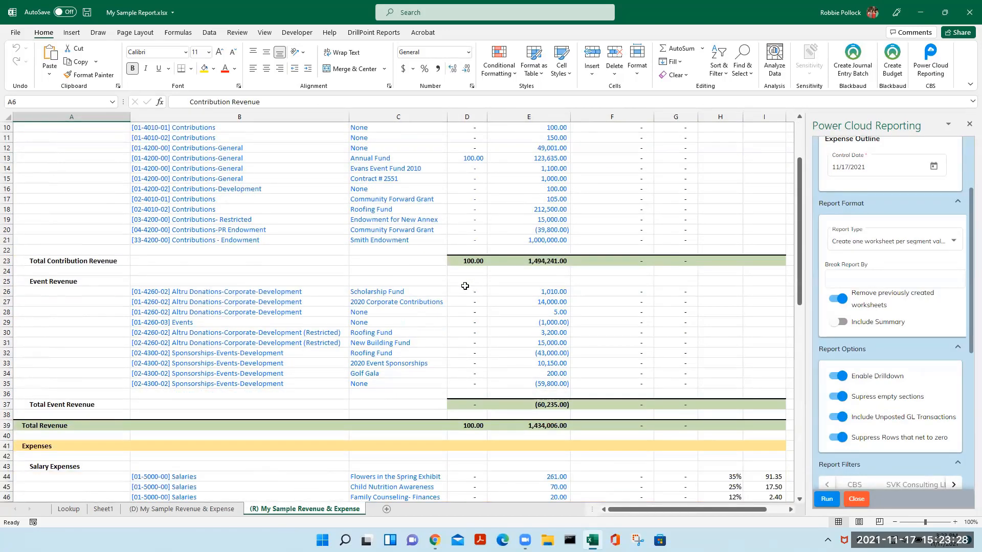
click(48, 280)
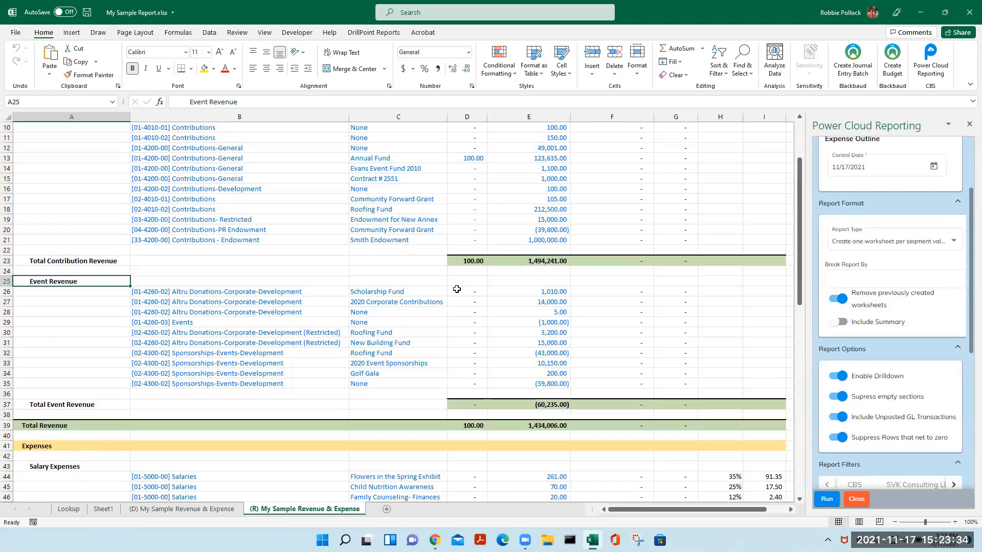
Examine the Salary, Fringe and Administrative Expenses sections, the report totals and the columns out to Reimburse $
scroll(550, 357, down, 5)
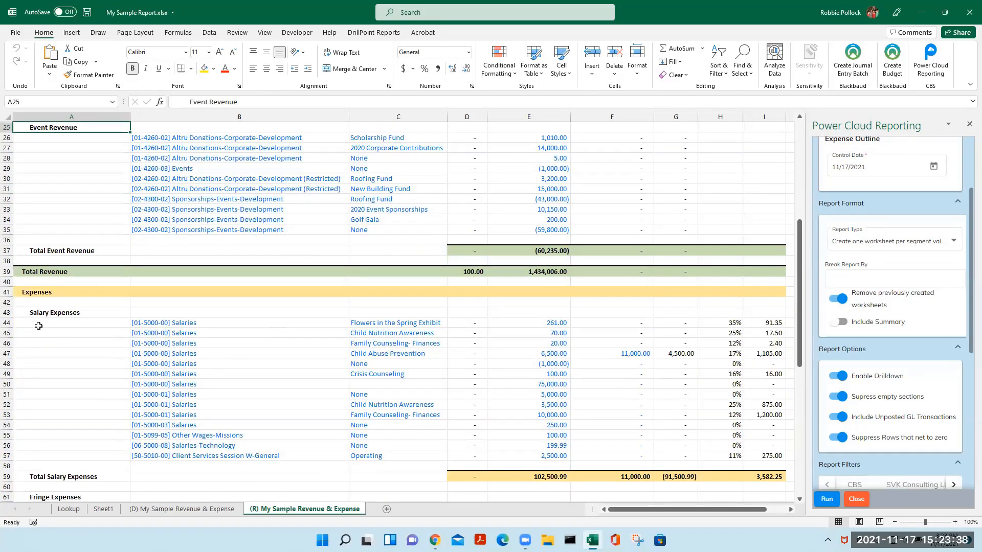
scroll(43, 316, down, 1)
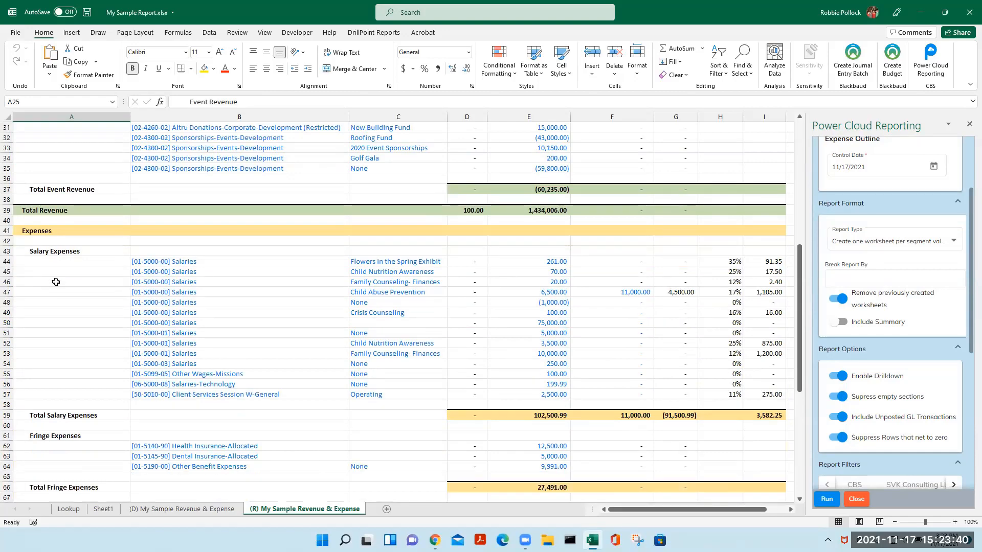
scroll(54, 282, down, 1)
scroll(74, 358, down, 2)
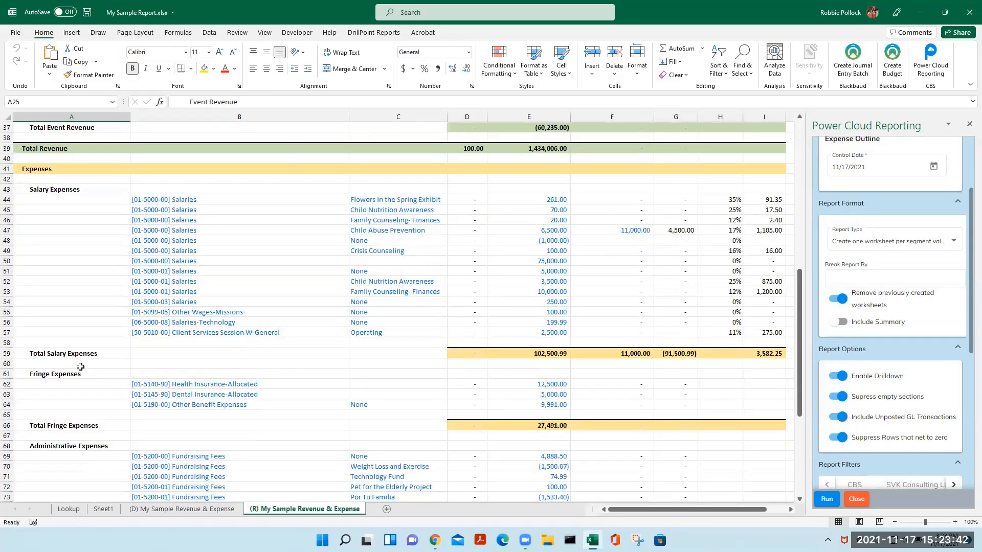
scroll(69, 408, down, 6)
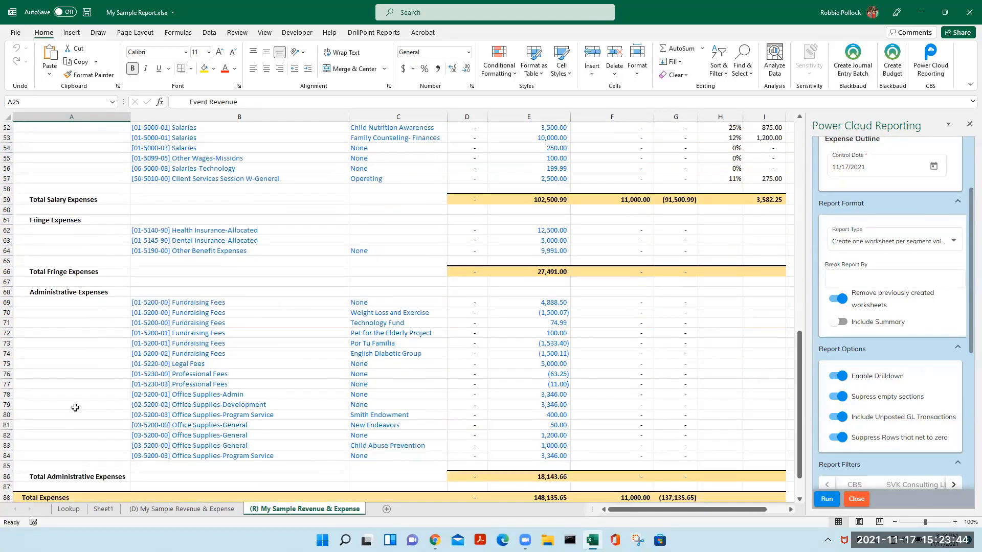
scroll(75, 408, down, 1)
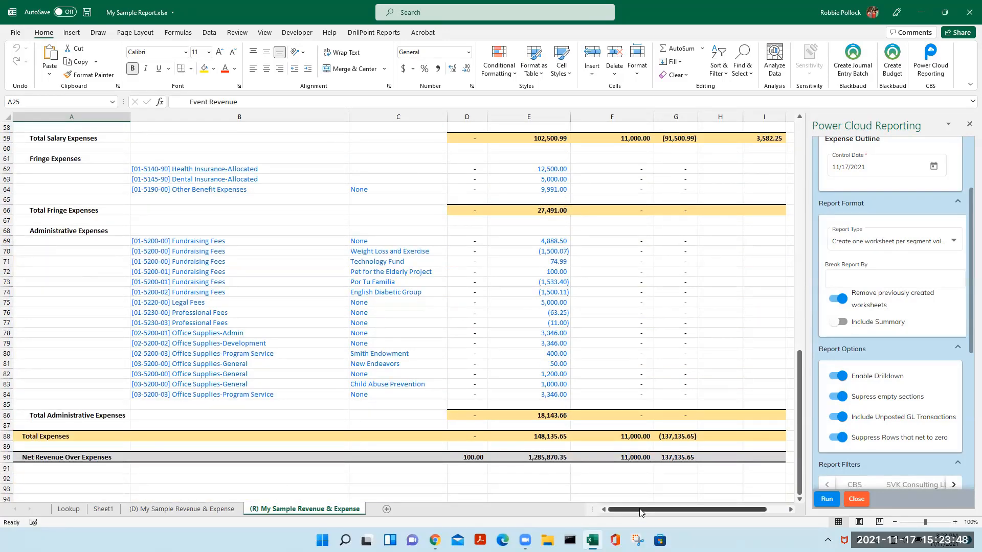
drag(642, 511, 661, 511)
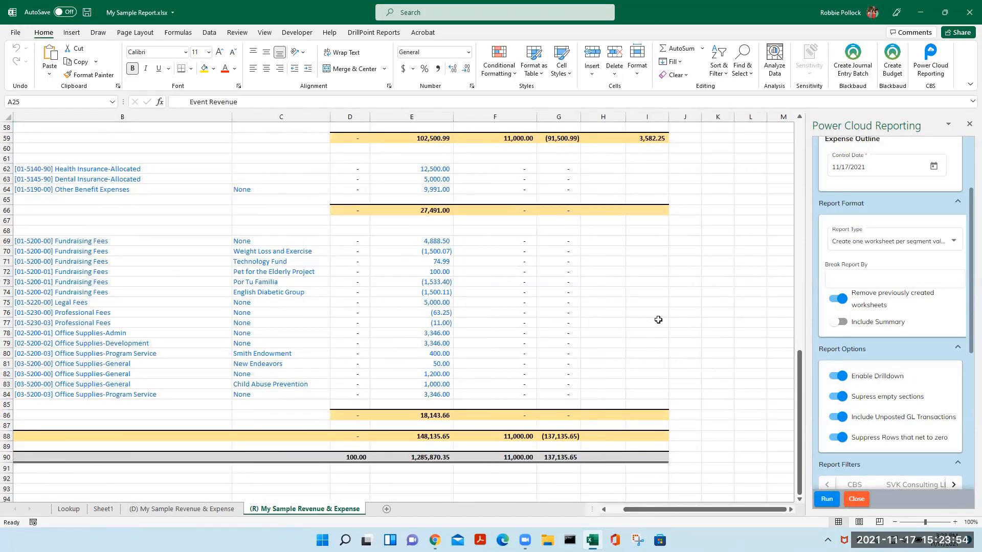
drag(639, 511, 624, 511)
scroll(435, 303, up, 2)
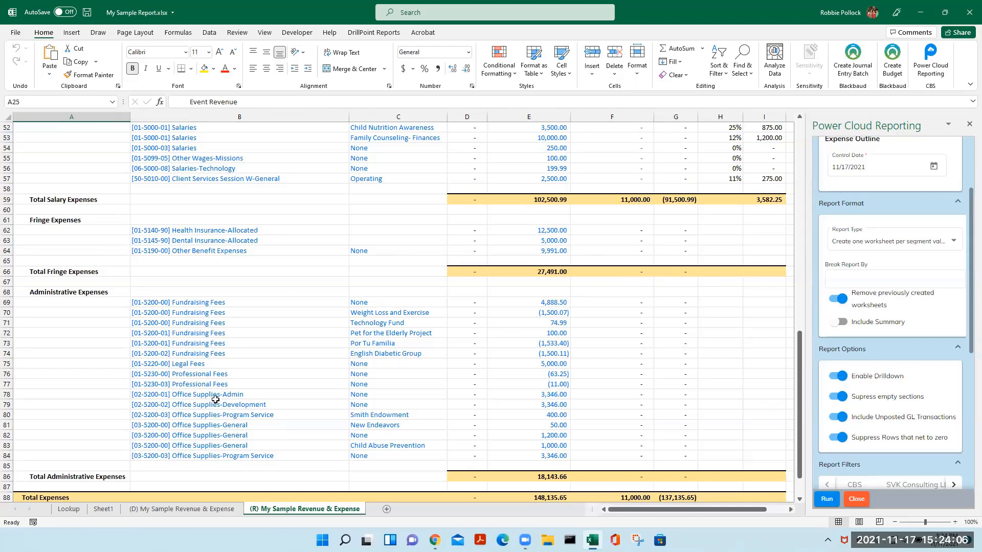
Drill down into the YTD Actual amount of Office Supplies-Admin and reposition the transaction details window over the report
click(555, 396)
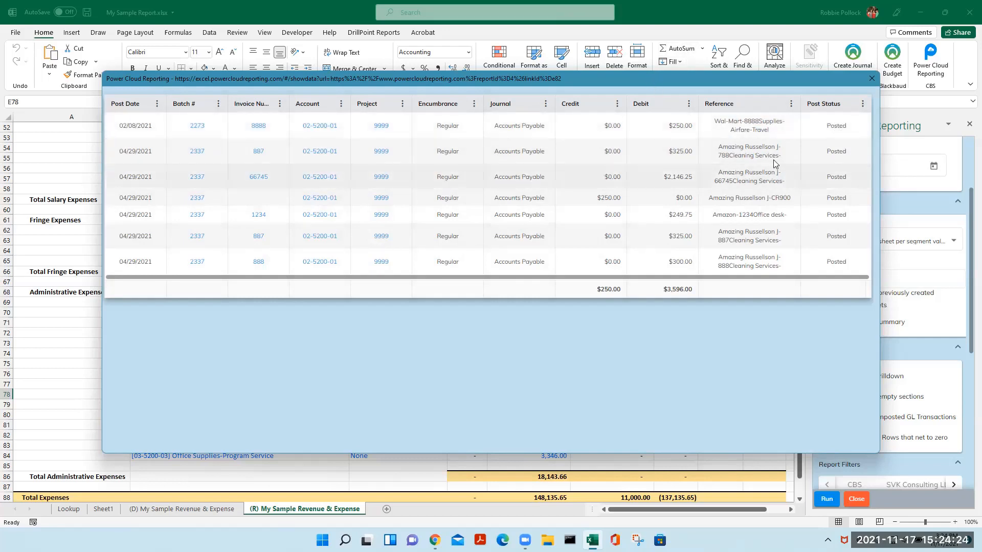
click(839, 158)
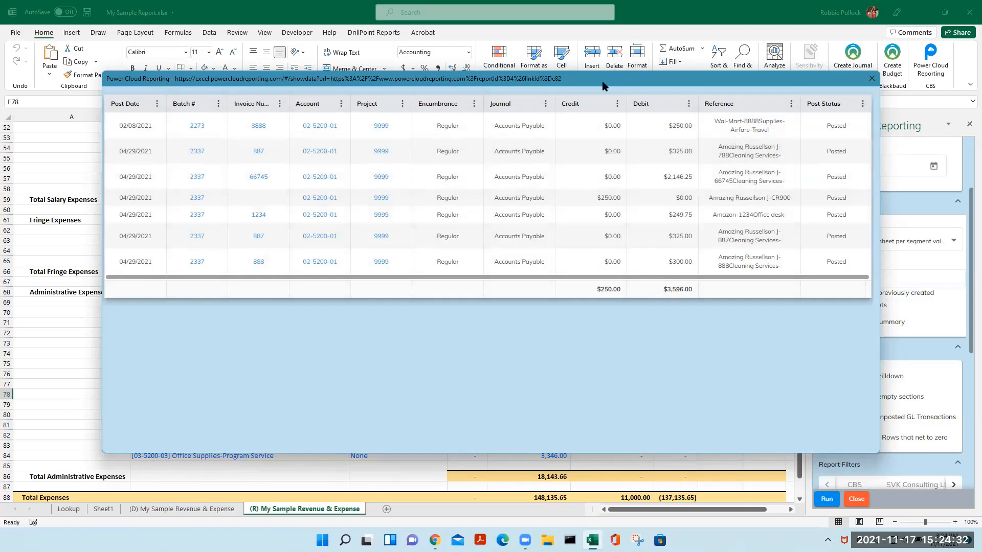
drag(605, 80, 598, 84)
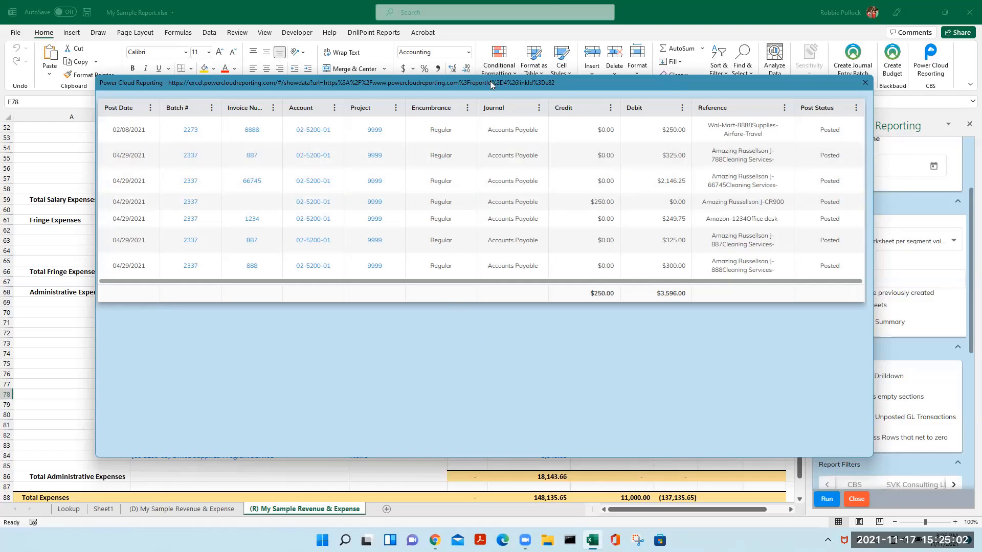
drag(490, 85, 496, 89)
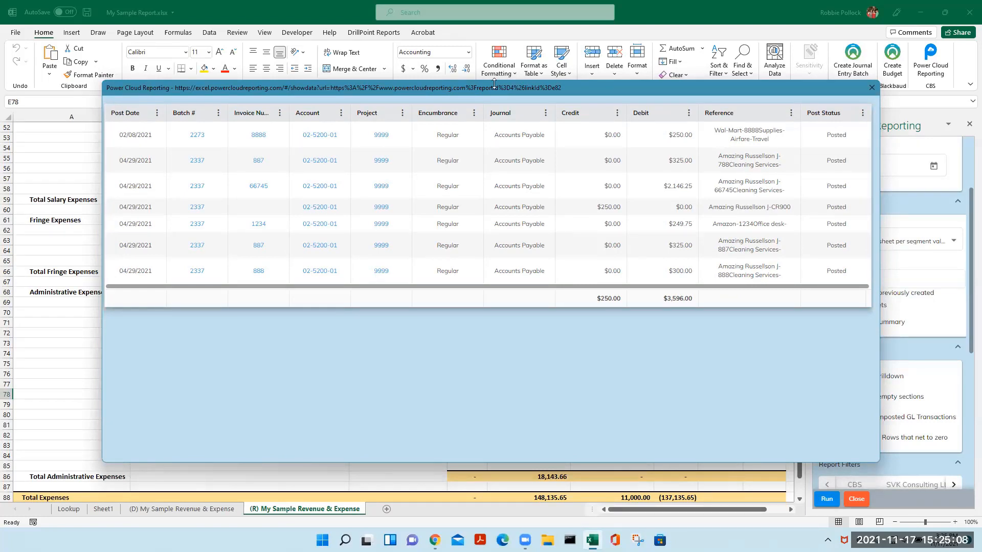
drag(498, 91, 510, 80)
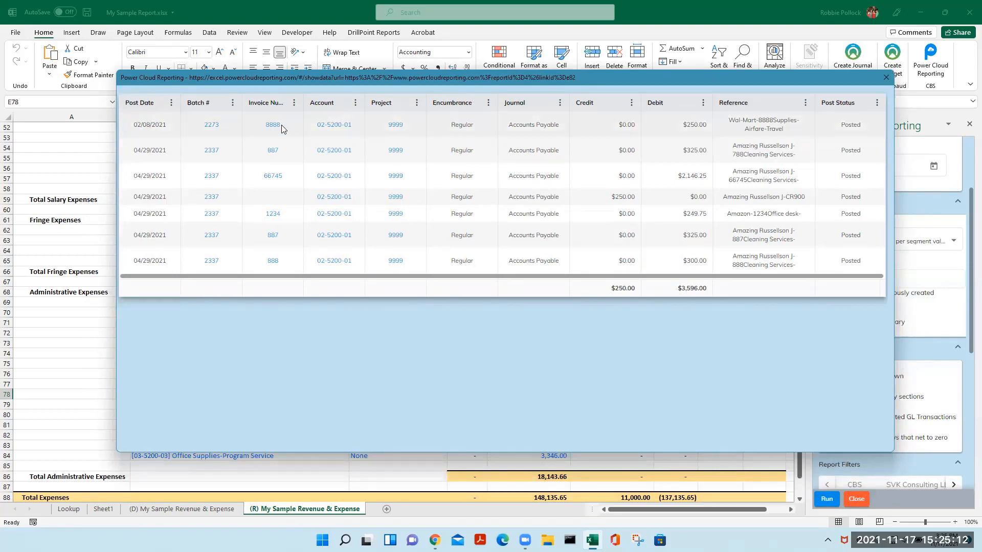
Open batch 2273 from the drilldown in Financial Edge NXT, review its transactions, and return to the Excel drilldown window
click(209, 126)
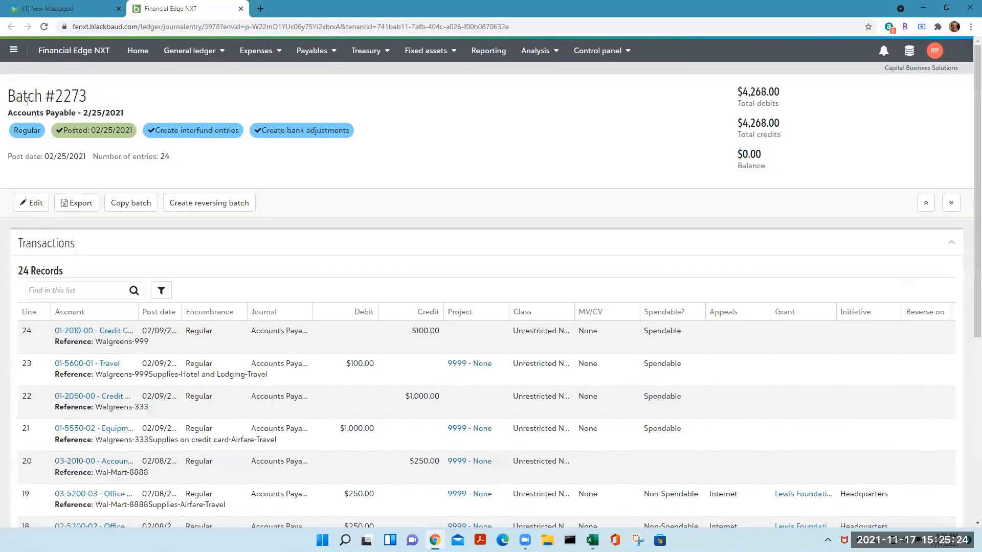
drag(63, 97, 71, 97)
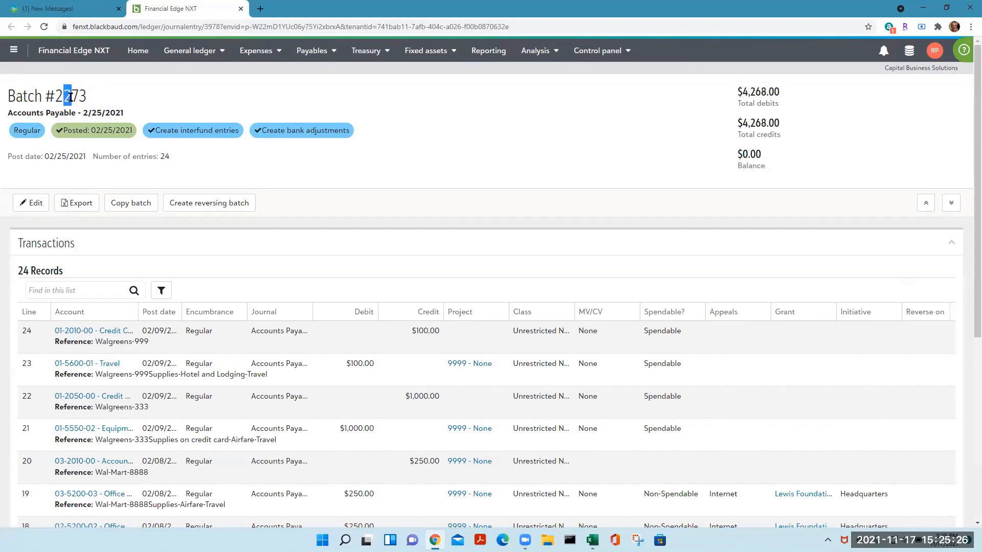
scroll(195, 289, down, 2)
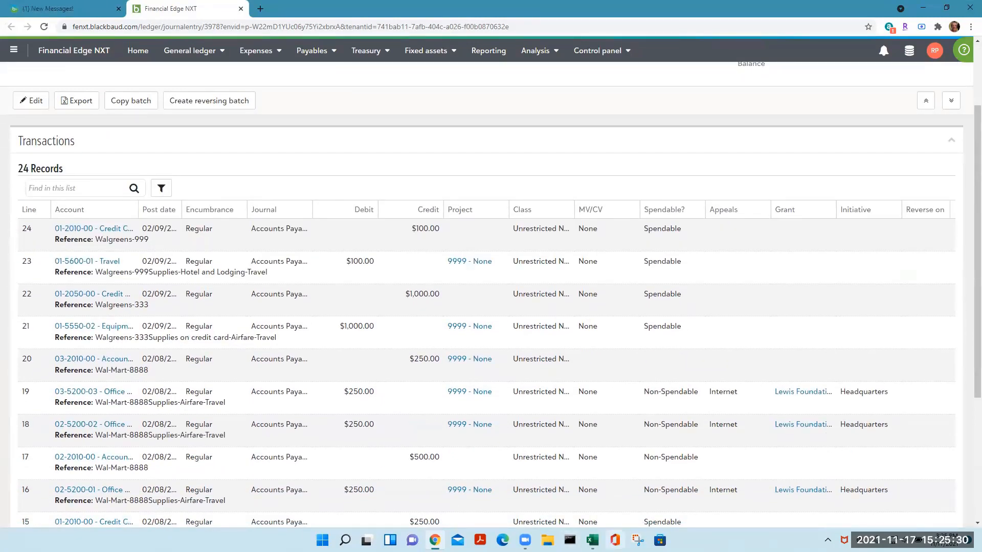
click(592, 540)
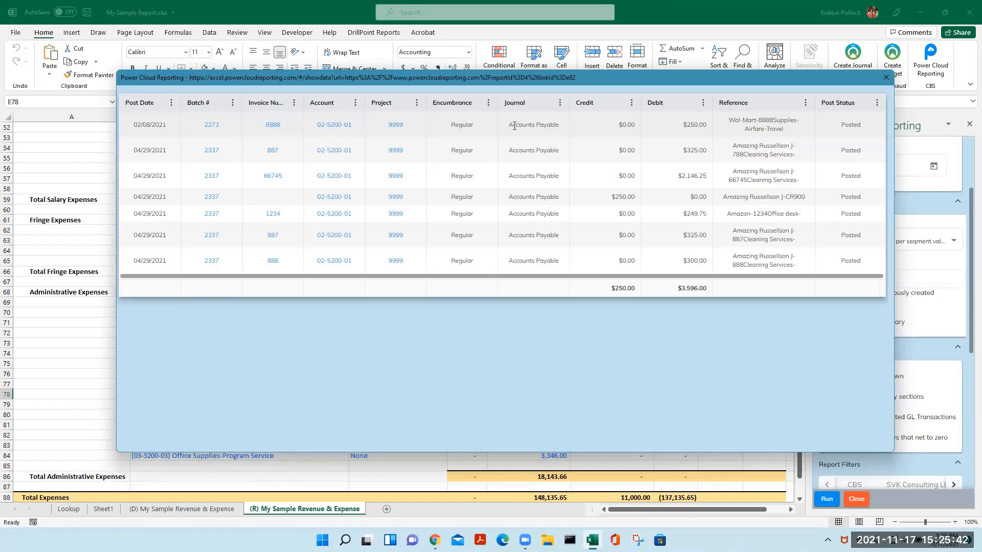
Open the invoice of the 02/08/2021 Wal-Mart transaction in Financial Edge NXT, view it, and return to the Excel drilldown window
drag(507, 126, 558, 126)
click(518, 122)
click(271, 127)
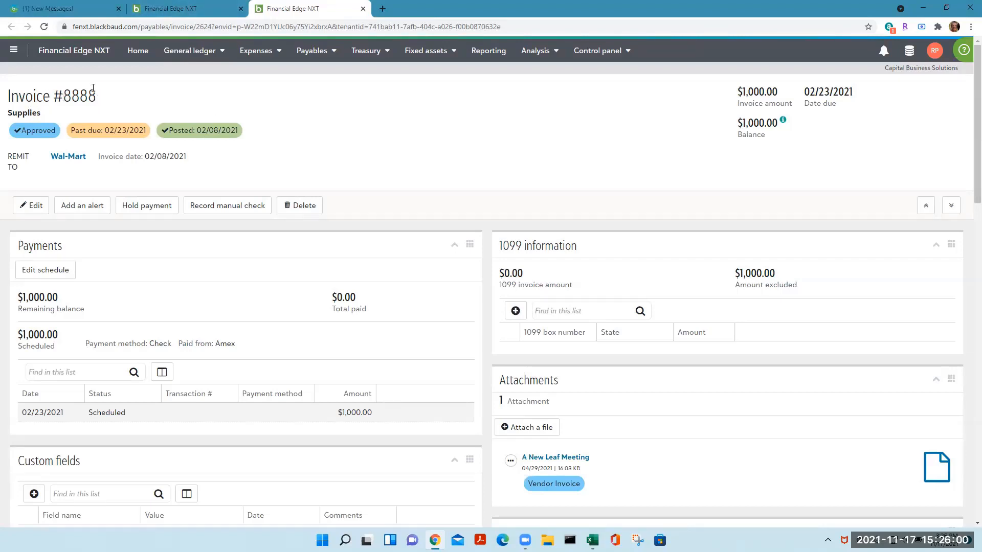
click(923, 7)
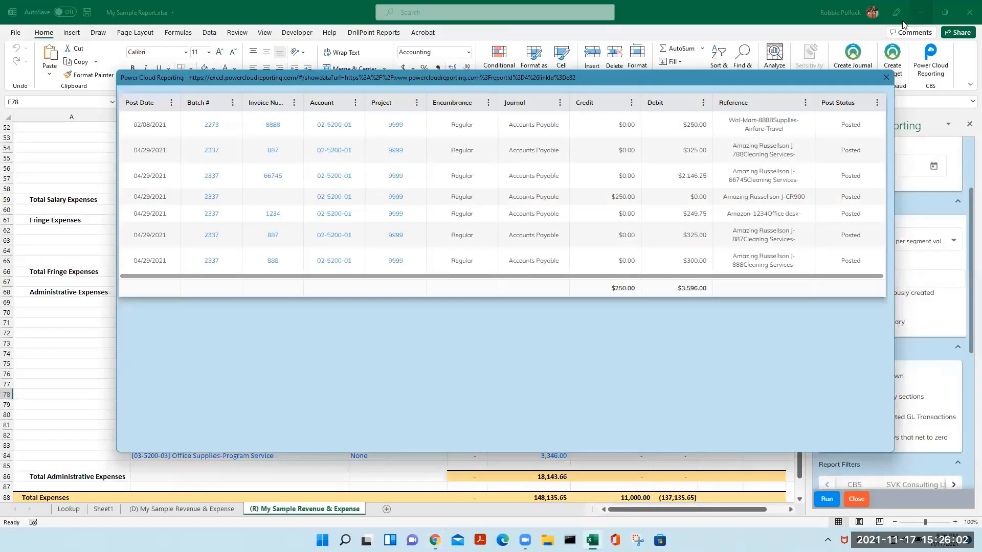
View the transaction's linked account and project records in Financial Edge NXT, return to Excel and close the drilldown window
click(333, 126)
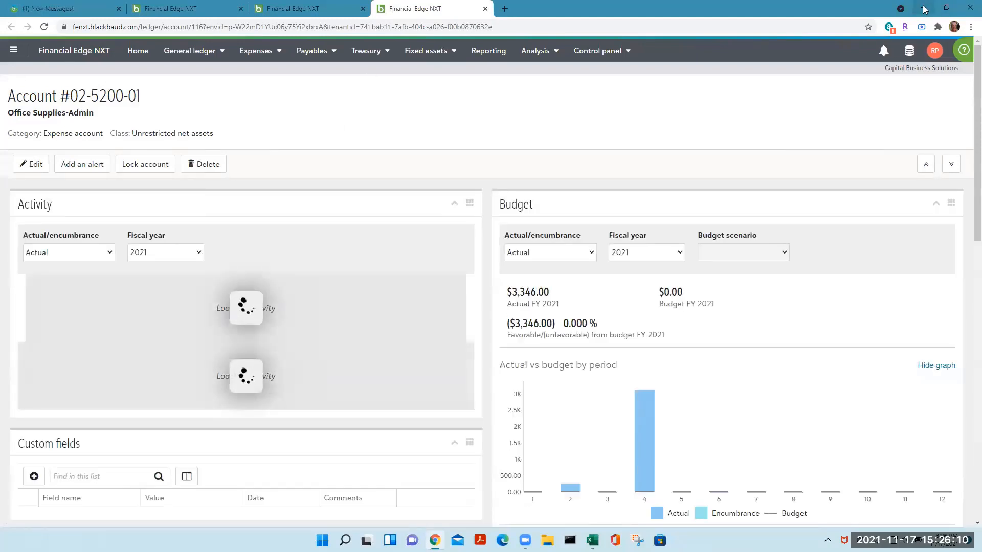
click(924, 7)
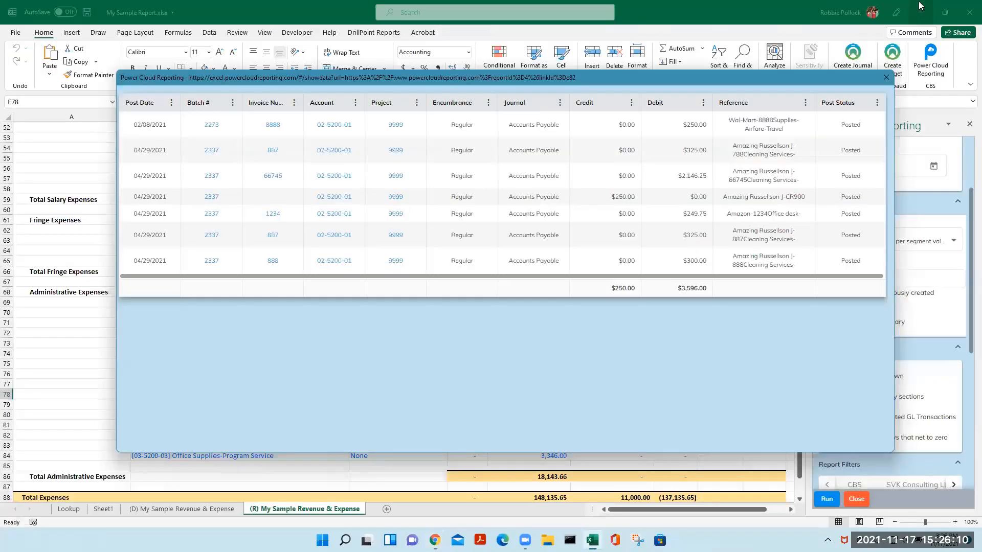
click(396, 125)
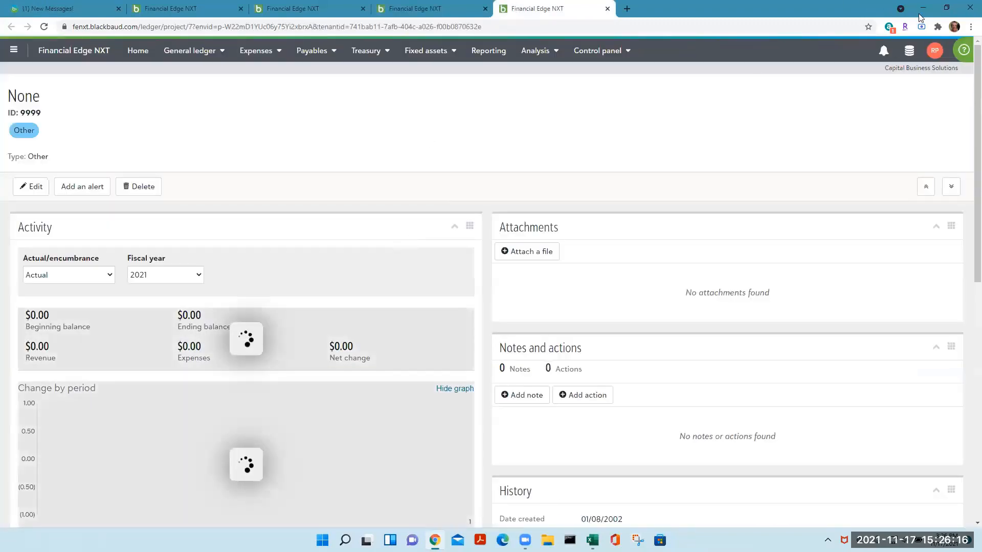
click(925, 10)
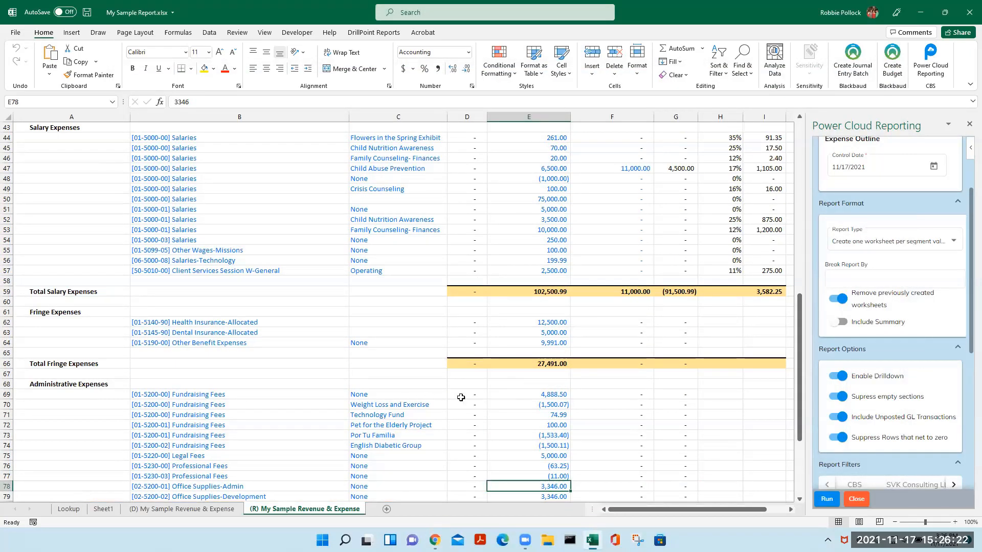
Open the Technology Fund project from the Administrative Expenses section in Financial Edge NXT, view it, and return to the Excel report
scroll(515, 399, down, 2)
scroll(516, 399, down, 2)
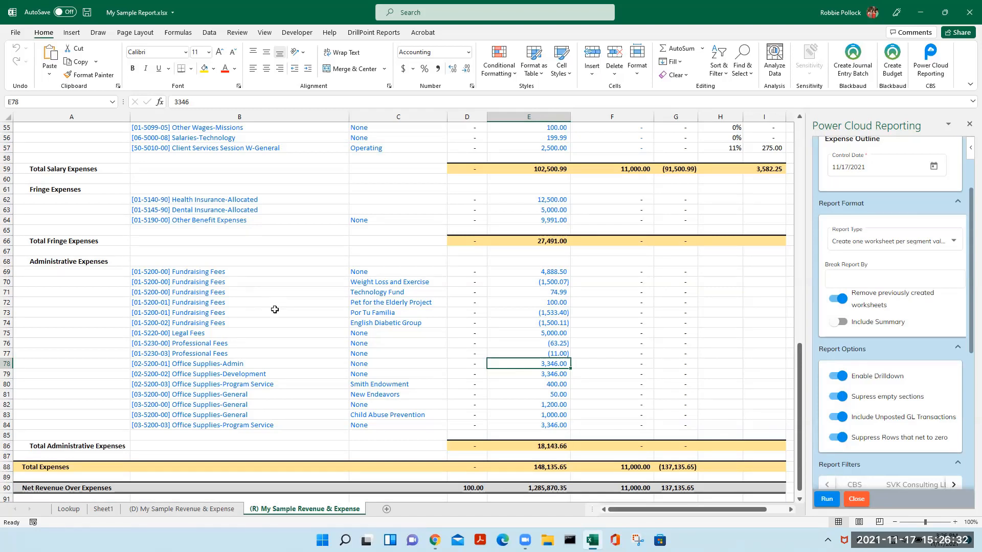
click(378, 294)
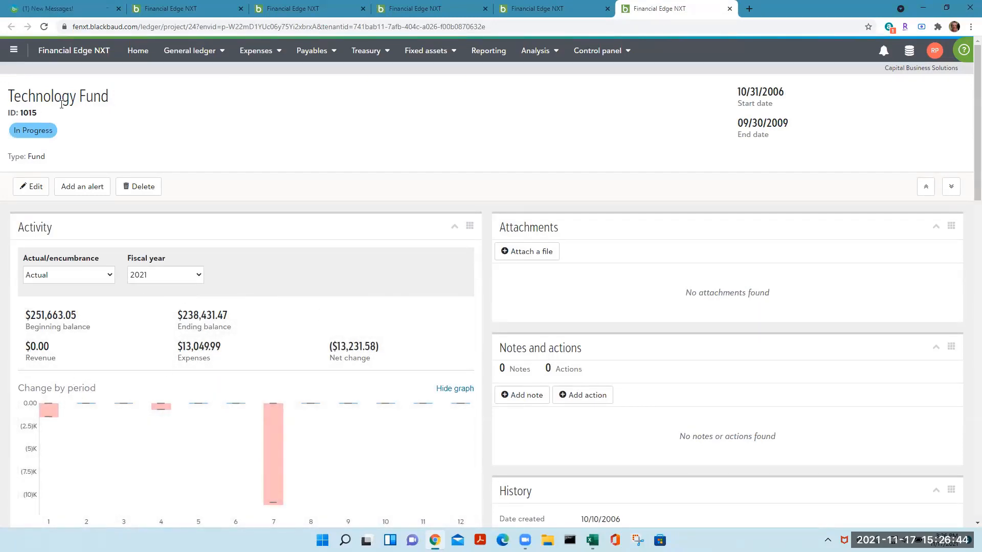
click(922, 11)
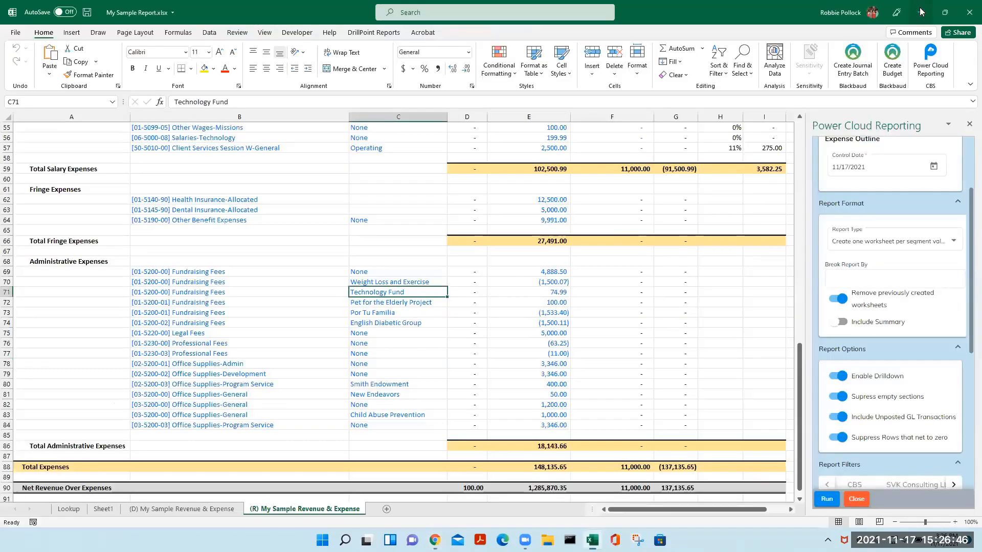
Examine the VLOOKUP percentage formula in H44 for the Flowers in the Spring Exhibit salary row
scroll(576, 299, up, 3)
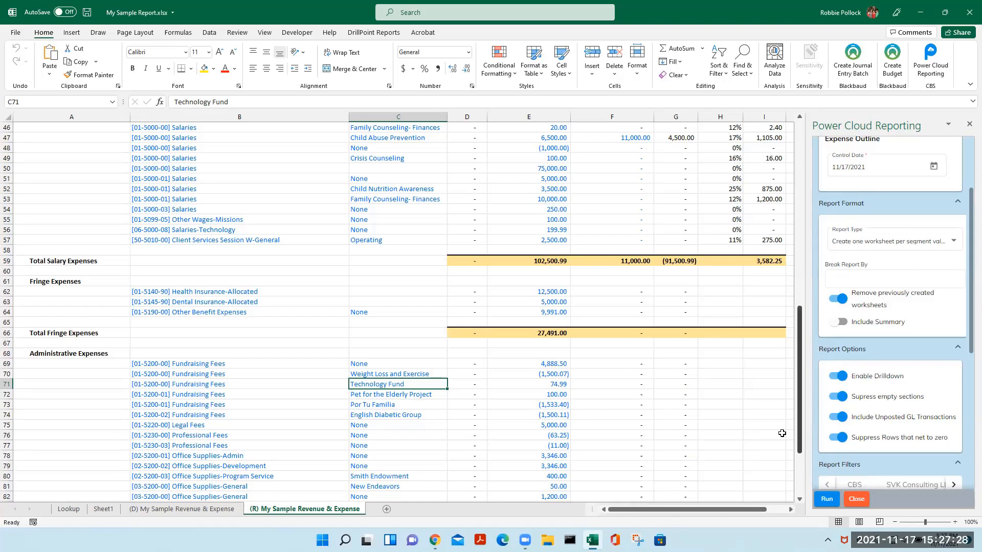
scroll(746, 444, up, 3)
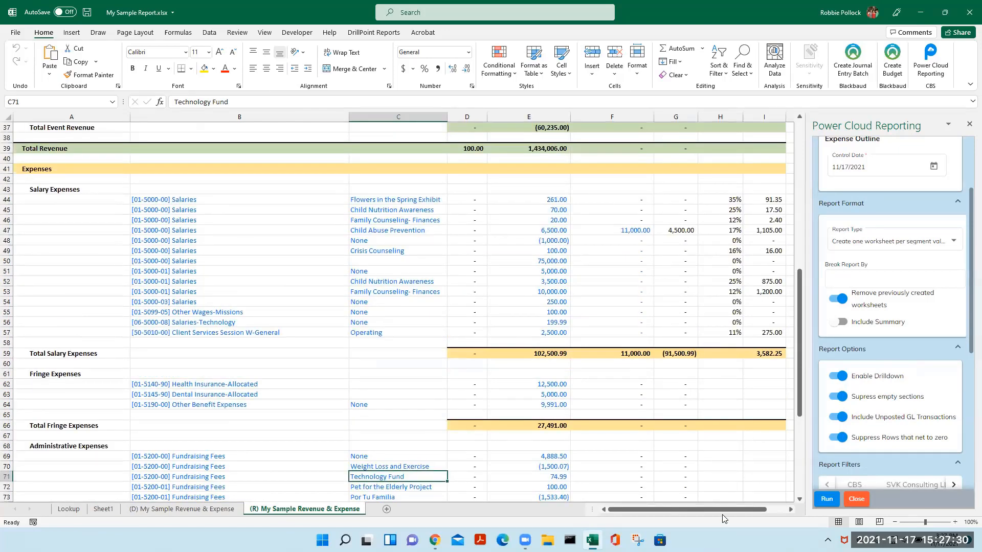
drag(721, 510, 741, 510)
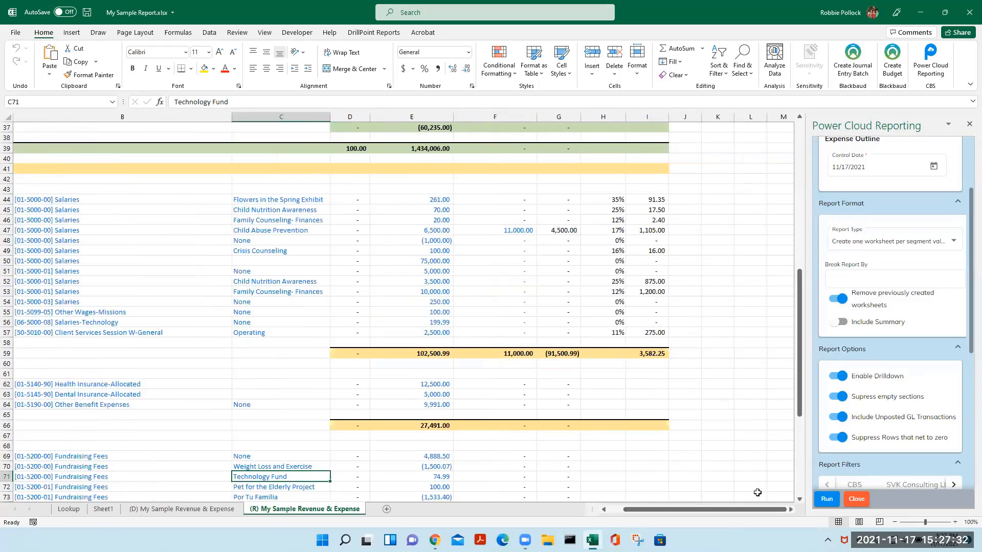
scroll(757, 492, up, 3)
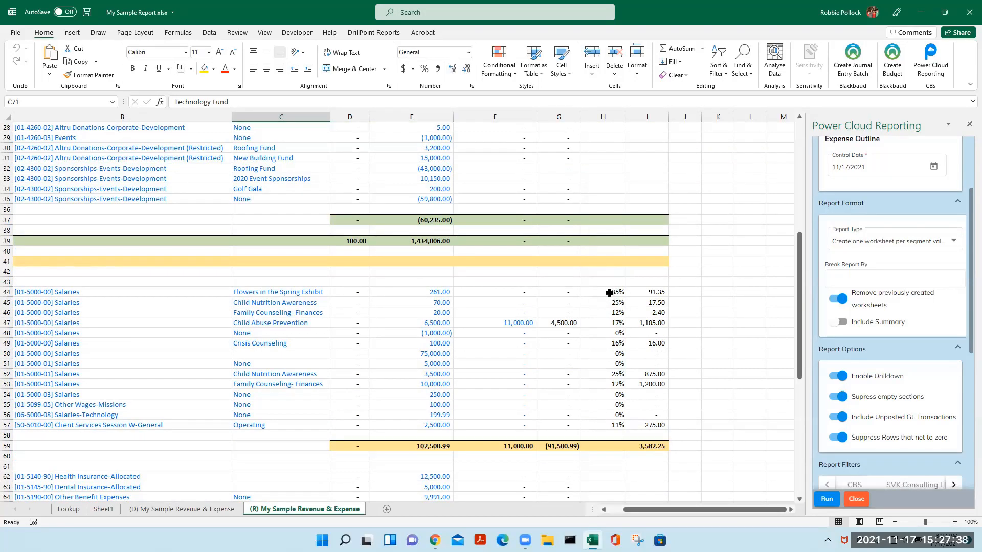
click(612, 294)
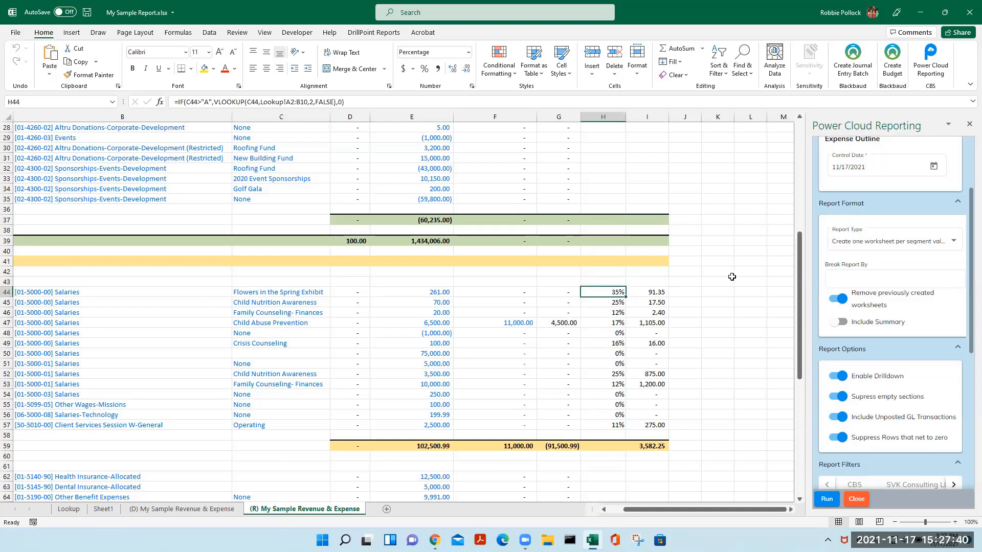
key(Right)
key(Left)
click(359, 105)
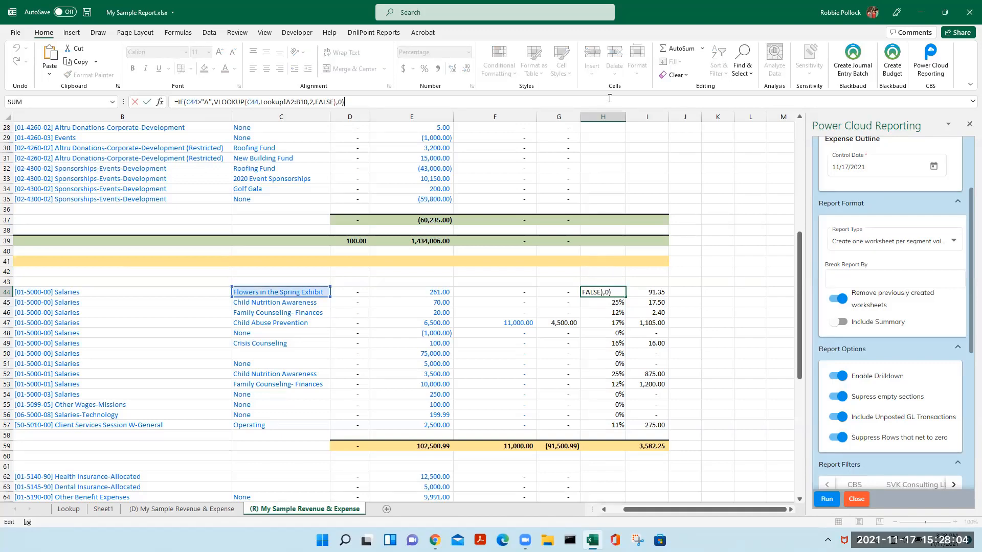
key(Return)
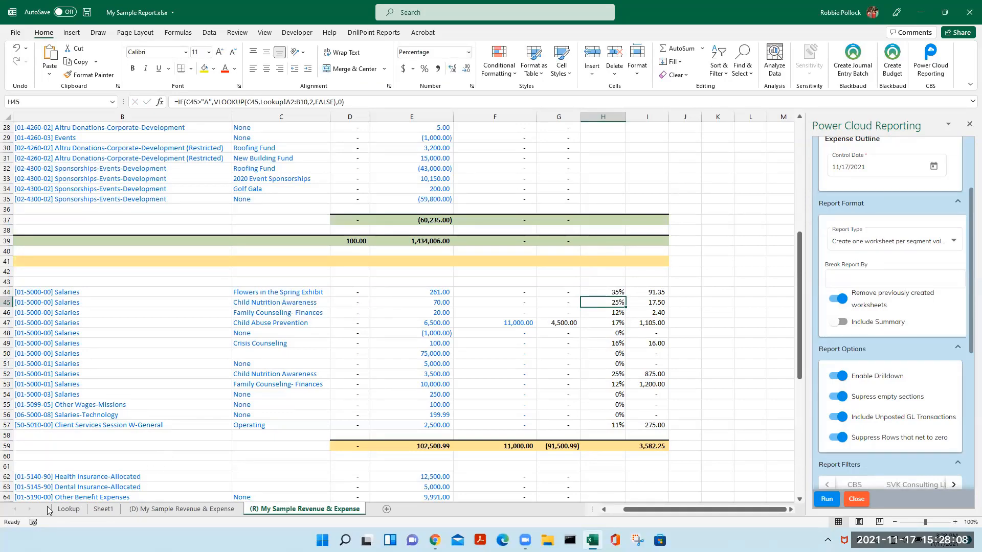
Review the project percentages on the Lookup sheet, and compare them with the report's formulas in H44 and I44
click(69, 509)
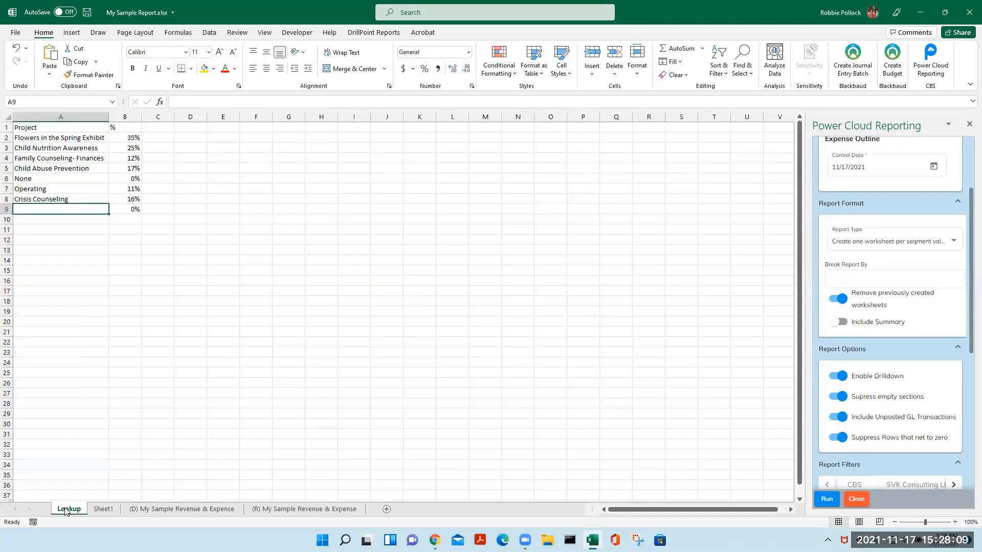
click(36, 136)
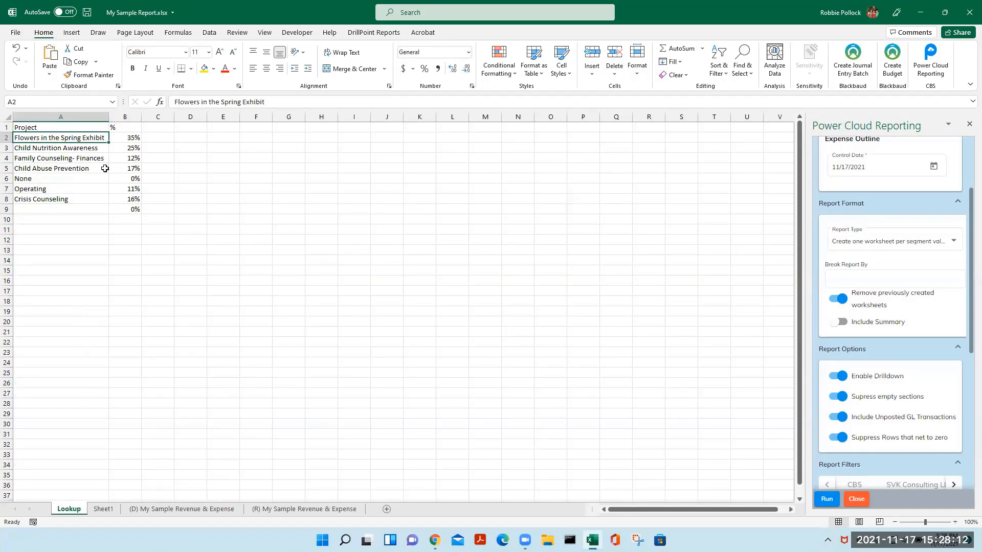
key(Right)
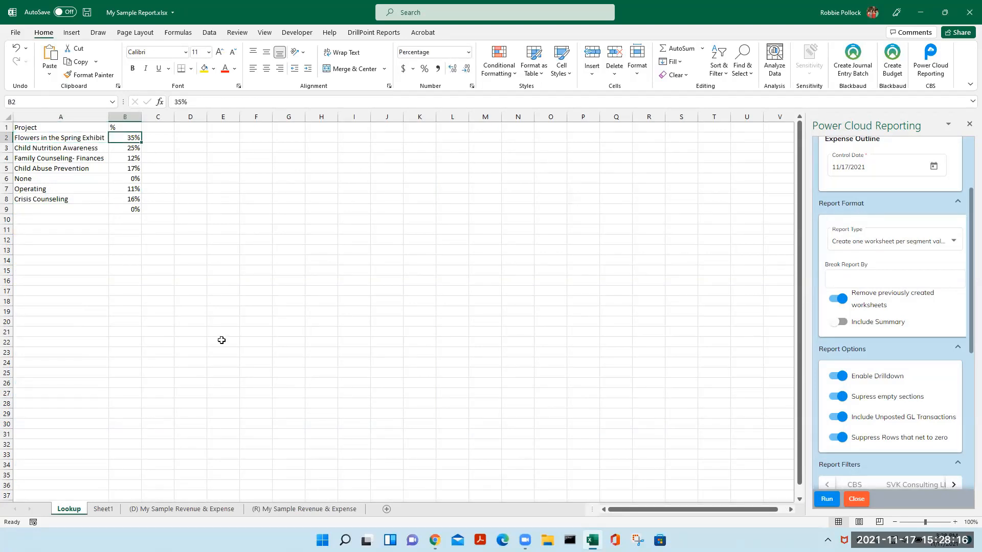
click(266, 509)
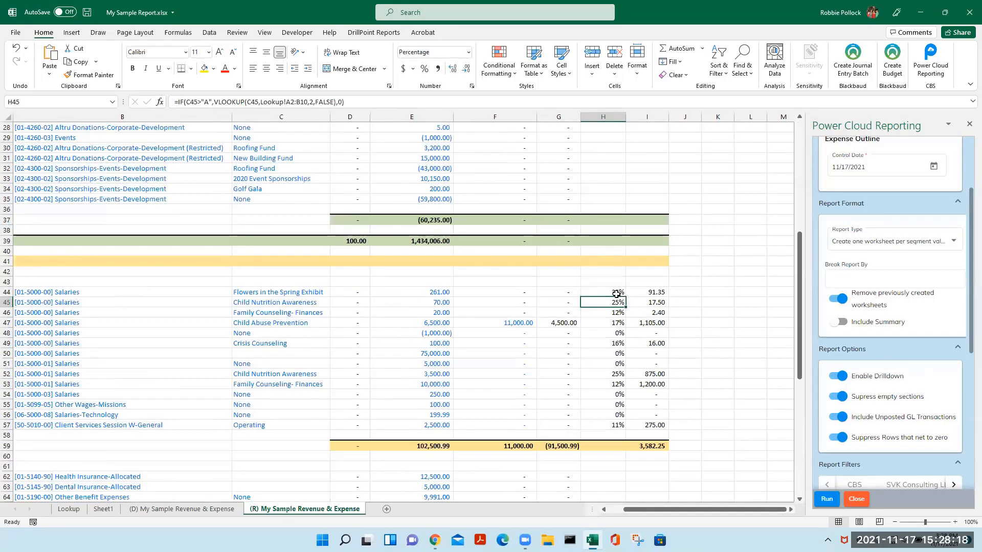
key(Up)
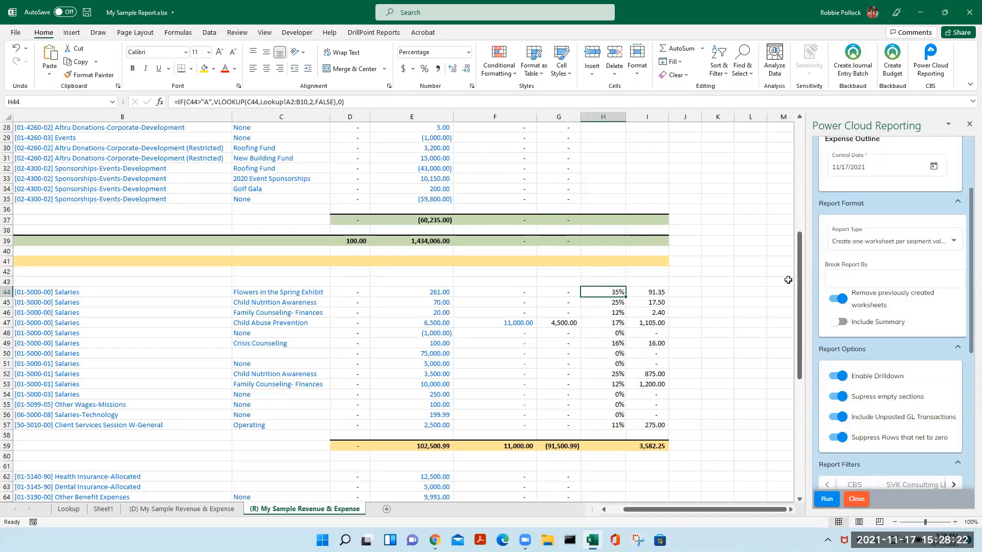
key(Right)
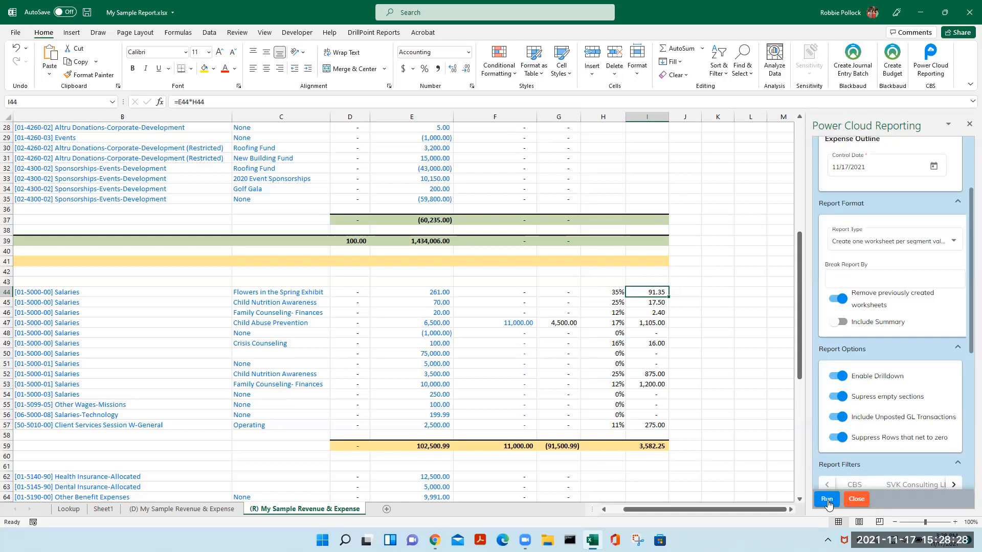
Set the Flowers in the Spring Exhibit percentage on the Lookup sheet to 31%
click(619, 291)
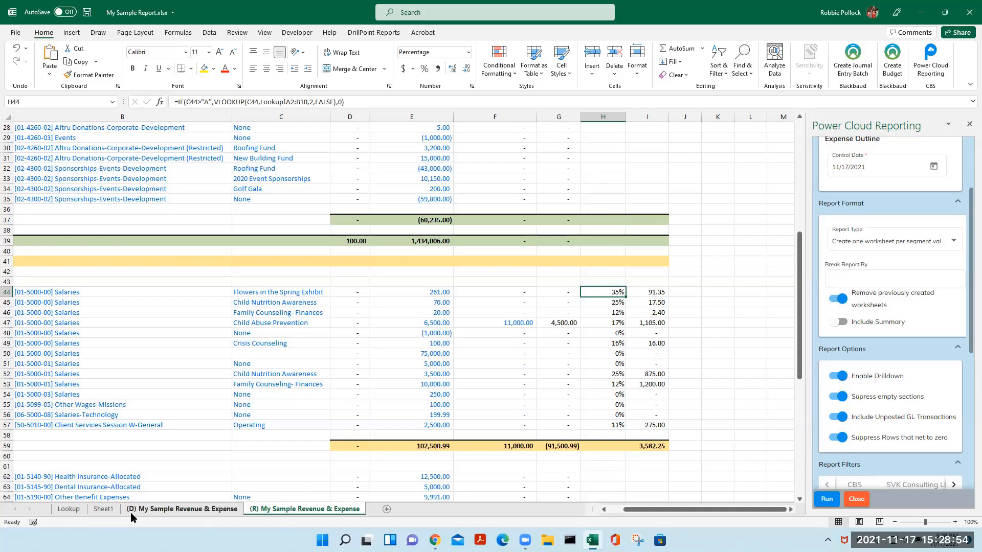
click(72, 510)
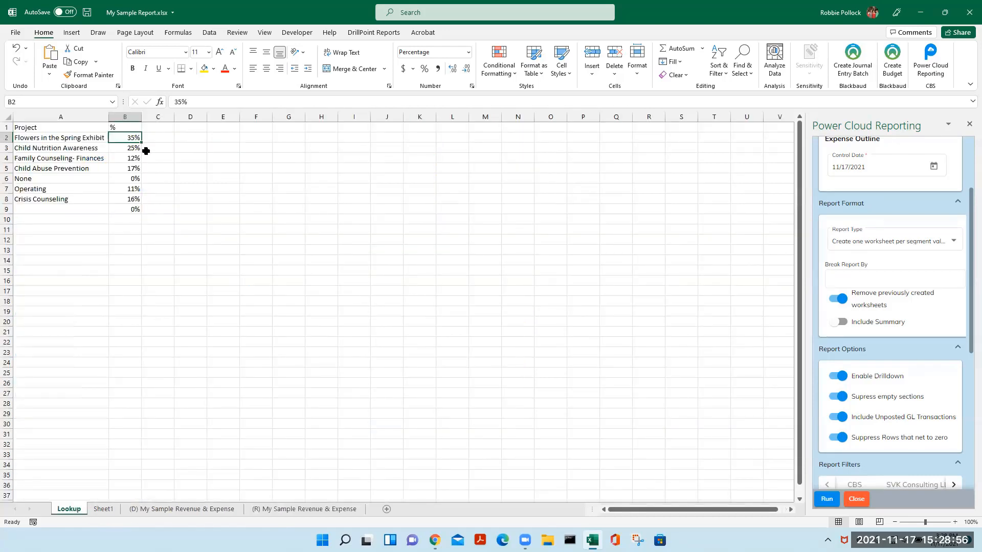
text(31)
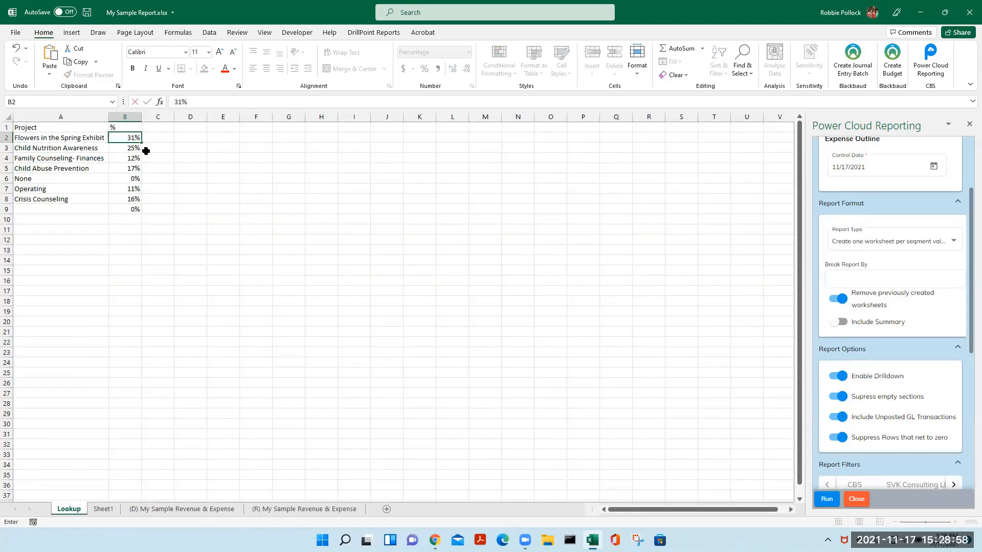
key(Return)
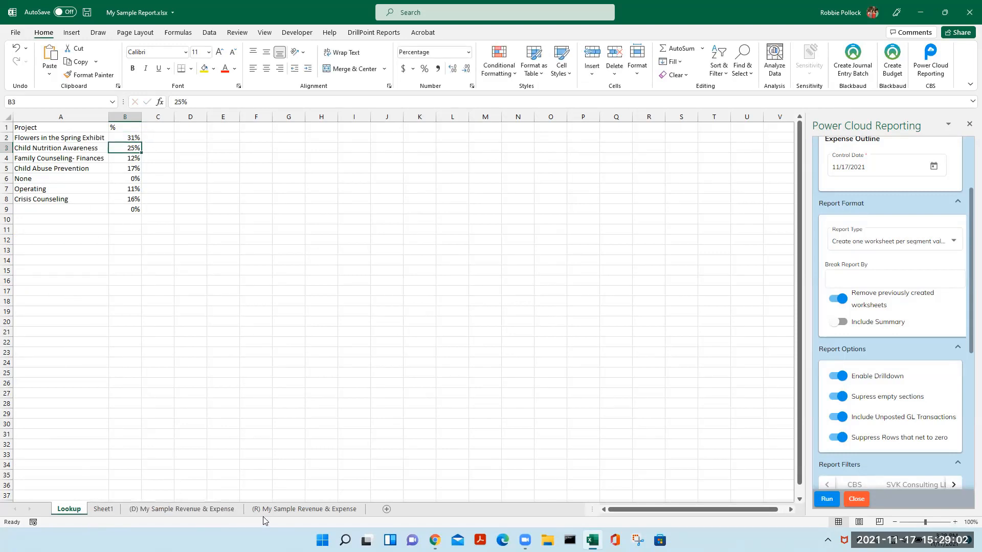
Check the recalculated percentage and reimbursement amount for Flowers in the Spring Exhibit on the generated revenue and expense report
click(286, 510)
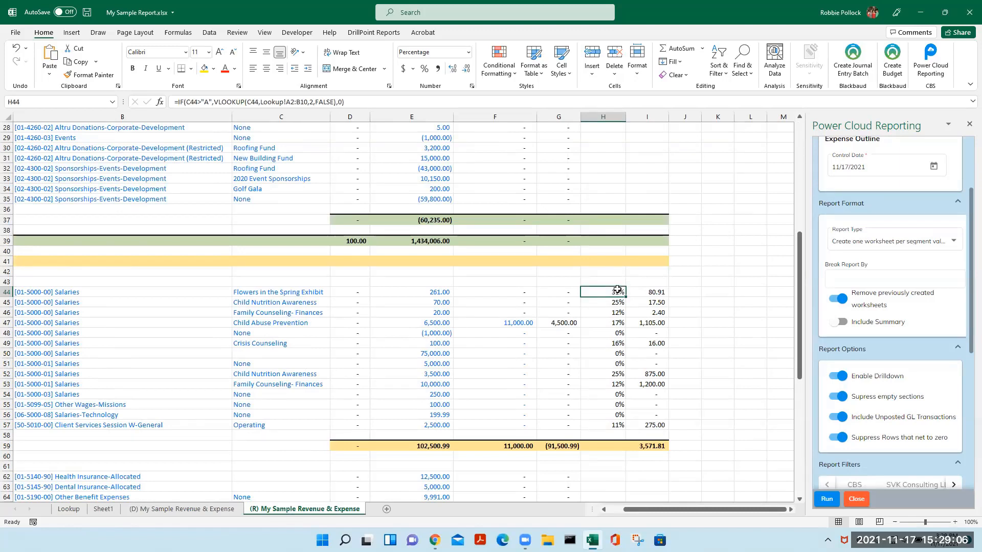
key(Right)
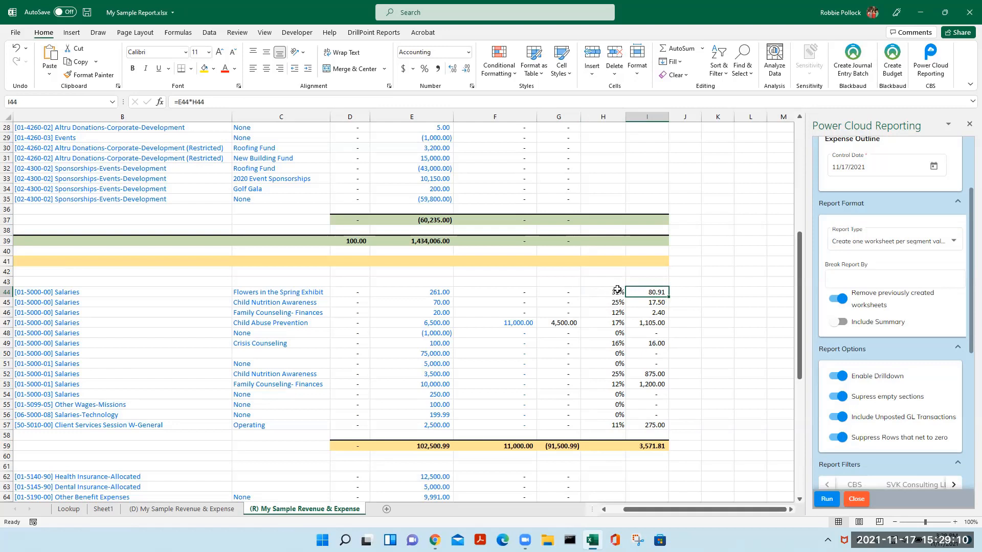
key(Left)
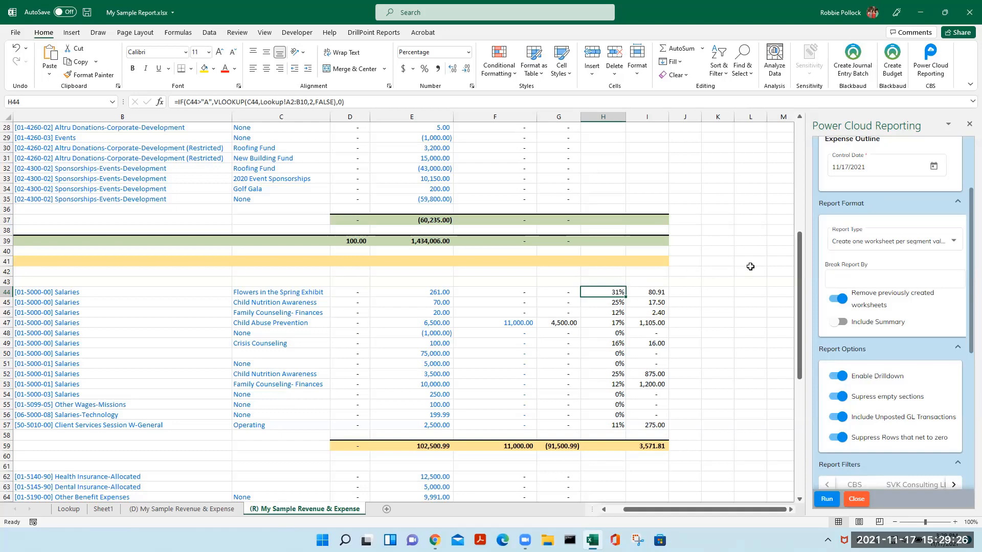
Widen the add-in pane, run Balance Sheet - Standard from the recently accessed reports, and view the generated assets section
drag(806, 262, 714, 270)
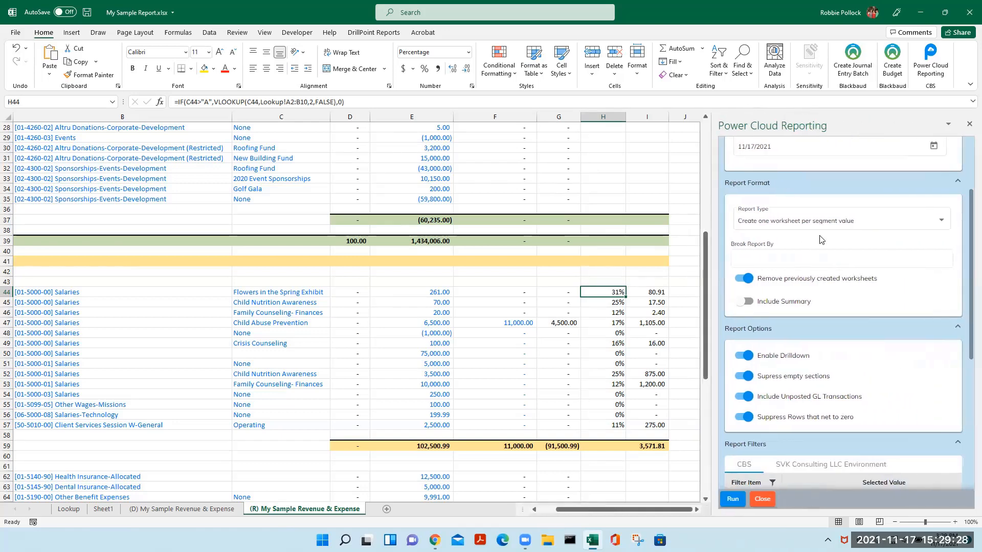
scroll(821, 239, up, 3)
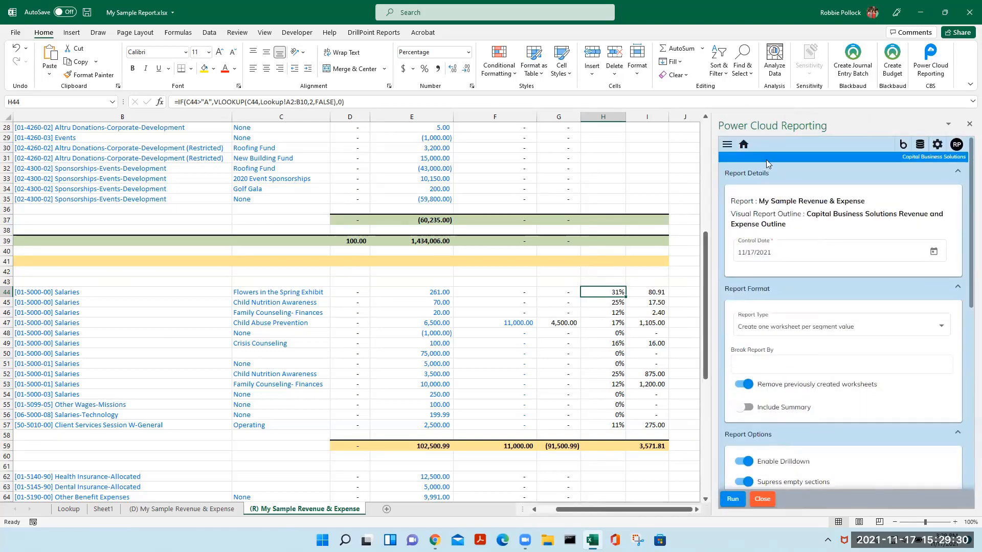
click(743, 146)
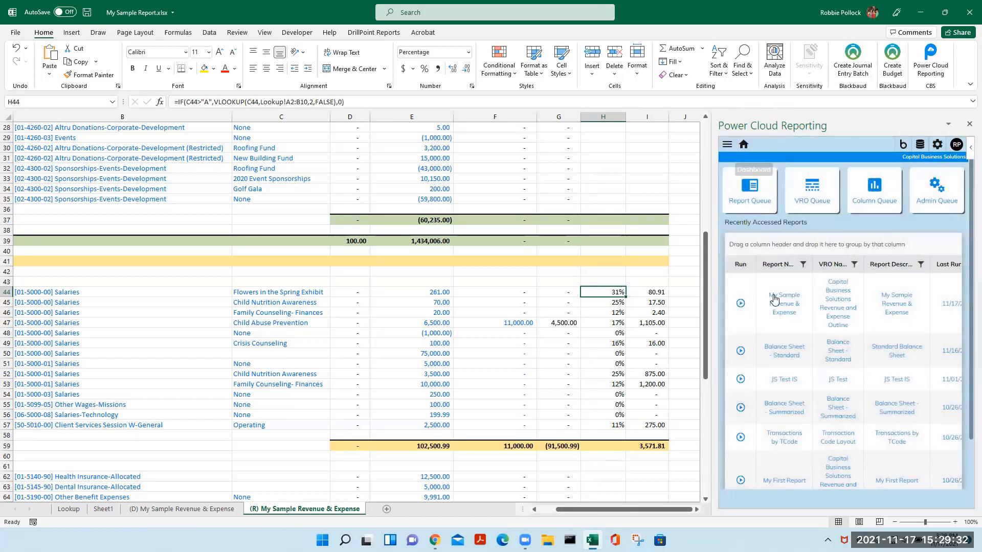
click(741, 351)
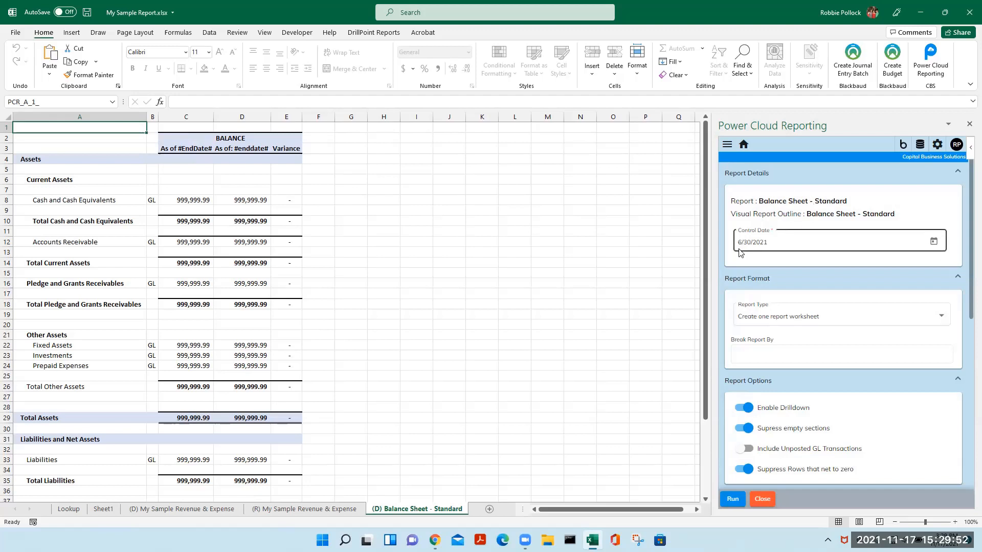
click(731, 503)
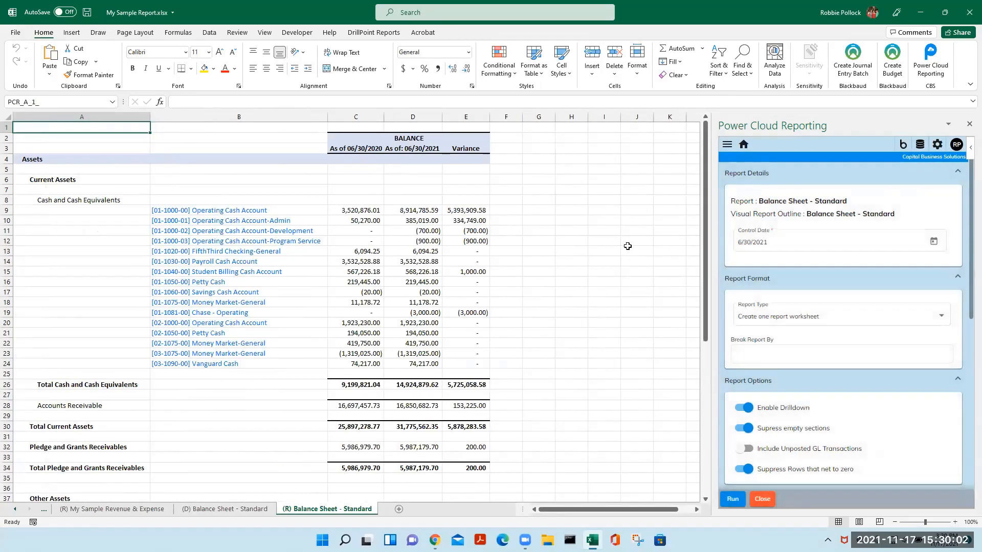
scroll(421, 253, down, 4)
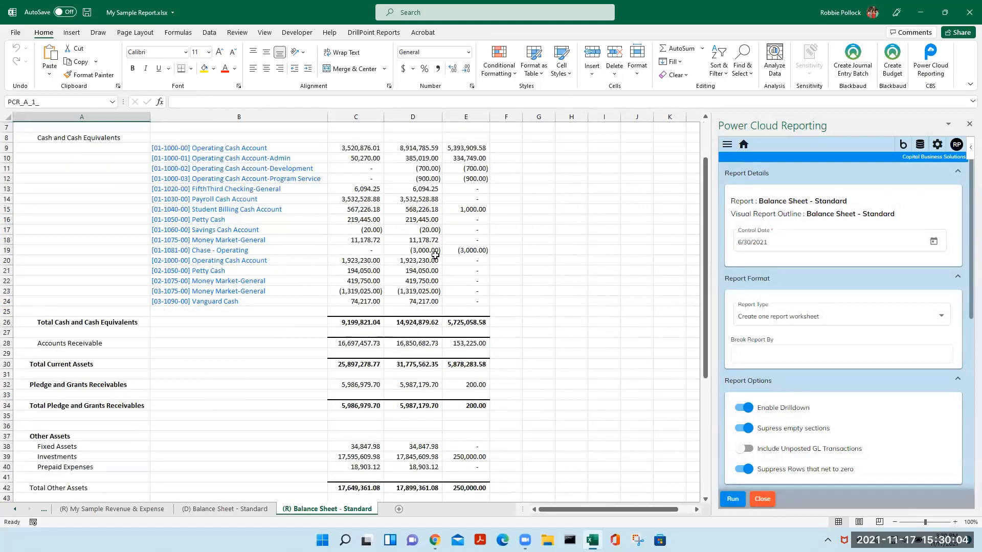
Review the generated balance sheet and its prior-year, current-year and Variance columns
scroll(450, 258, down, 6)
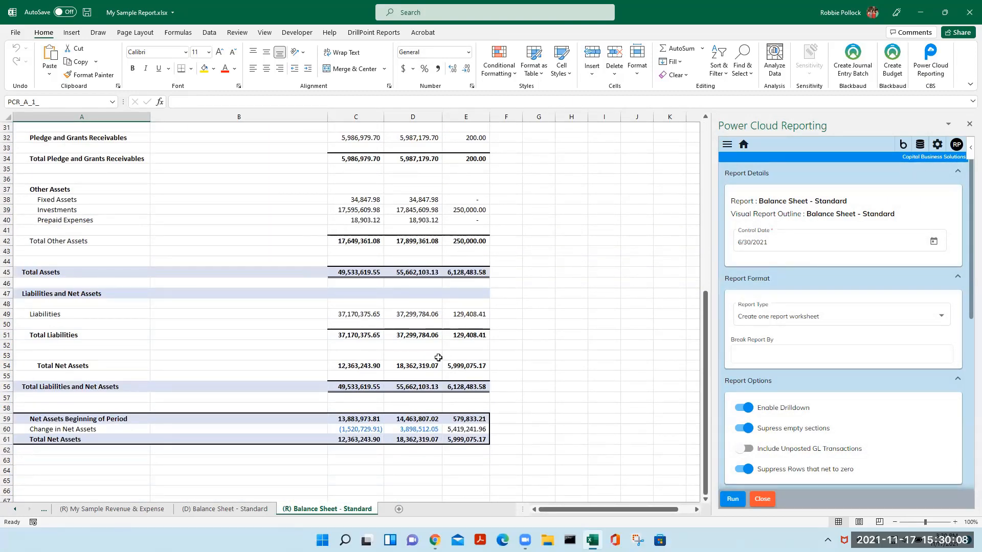
scroll(438, 357, up, 10)
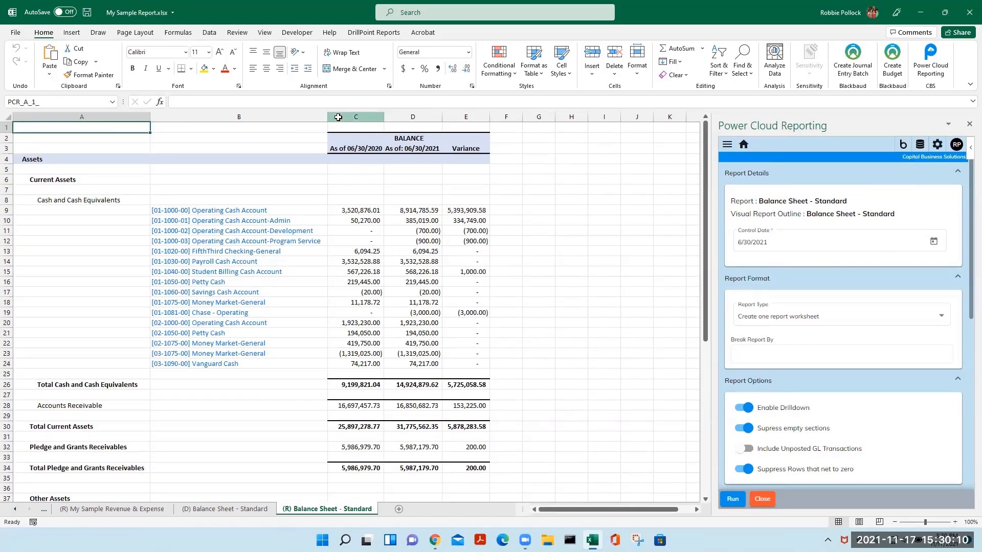
click(339, 117)
click(368, 153)
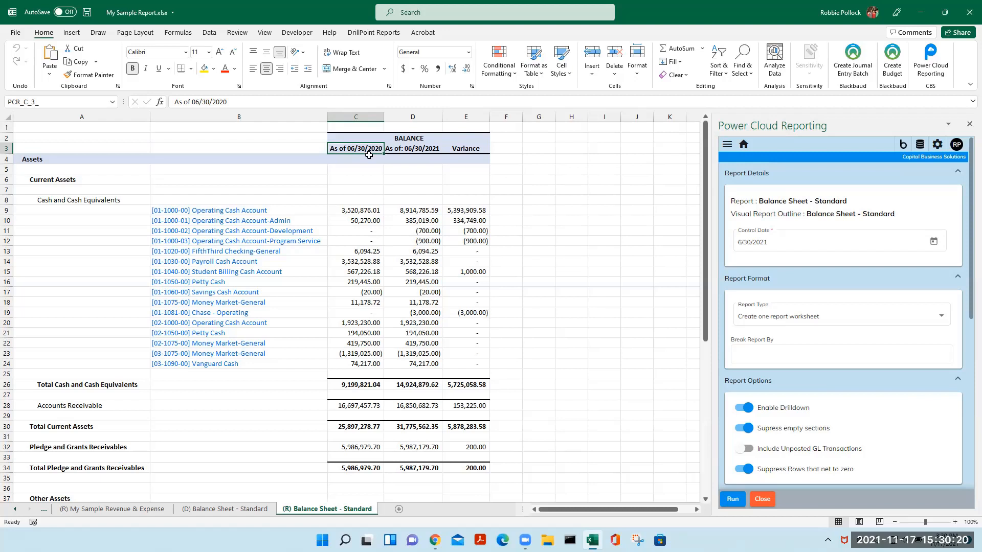
click(418, 117)
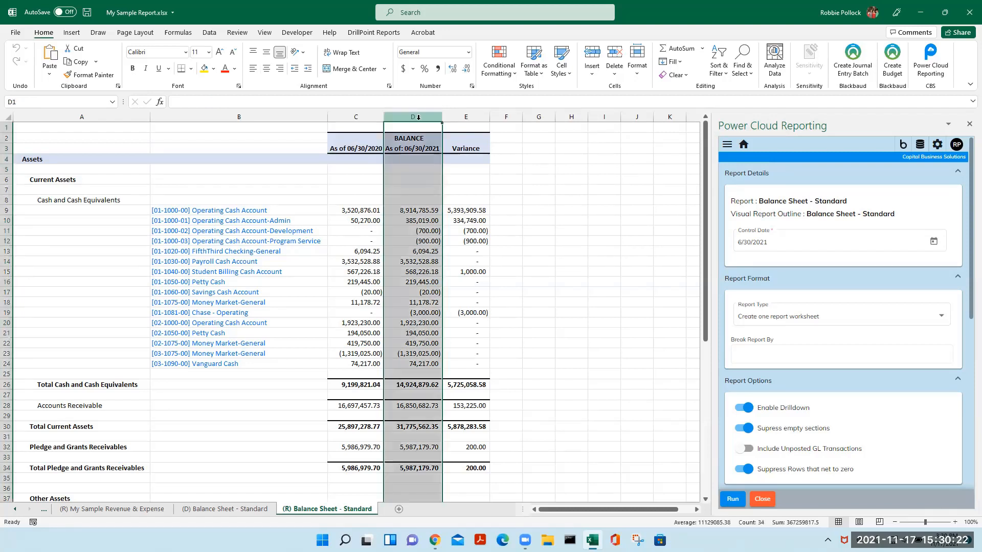
click(462, 148)
Compare the net assets summary in rows 59 to 61 with the Total Net Assets line in row 54
scroll(513, 202, down, 12)
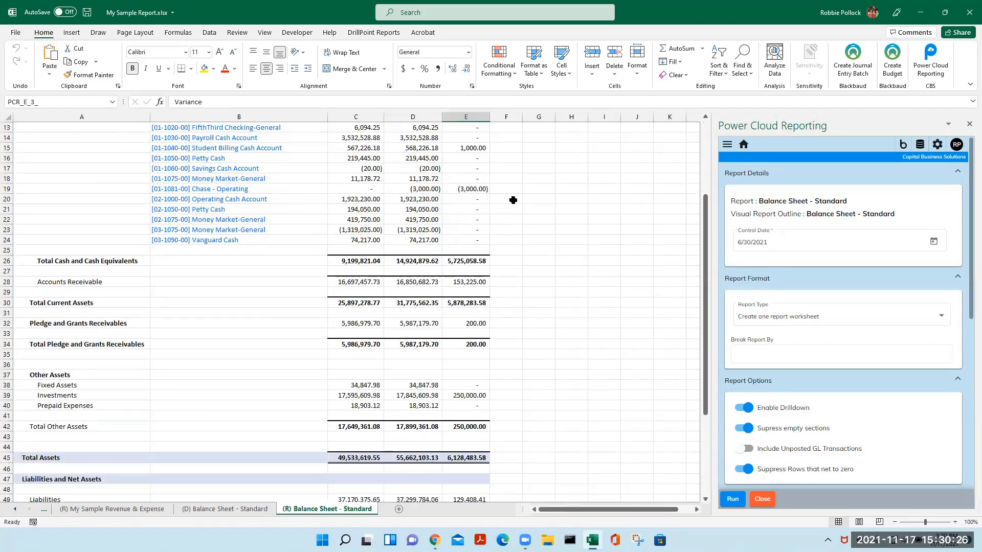
scroll(514, 209, down, 1)
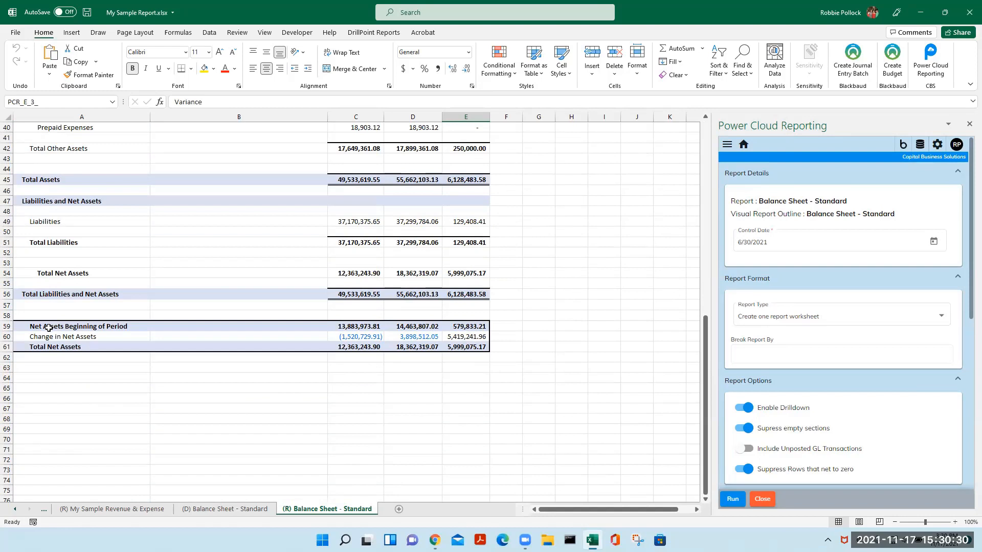
drag(49, 324, 448, 341)
click(128, 378)
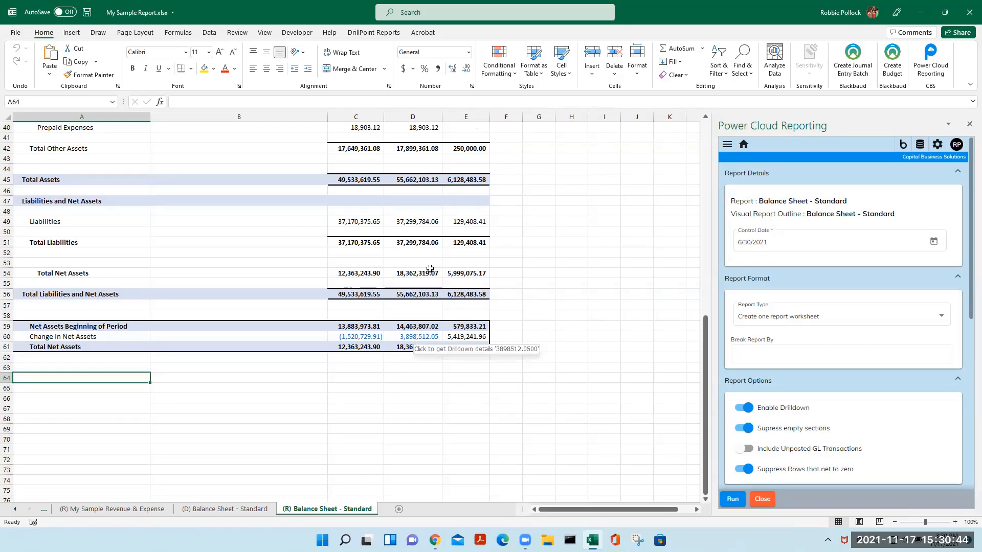
click(407, 348)
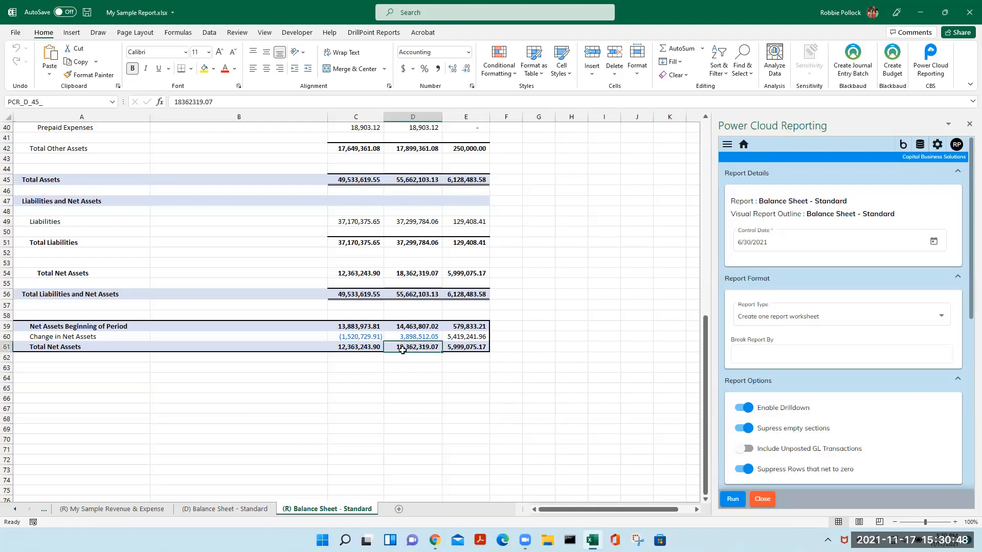
drag(65, 279, 463, 276)
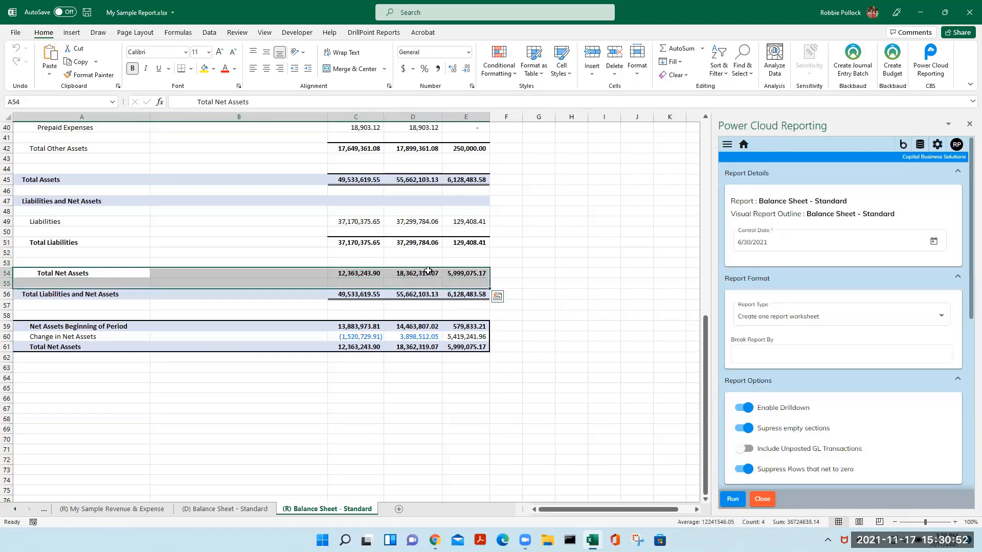
click(381, 273)
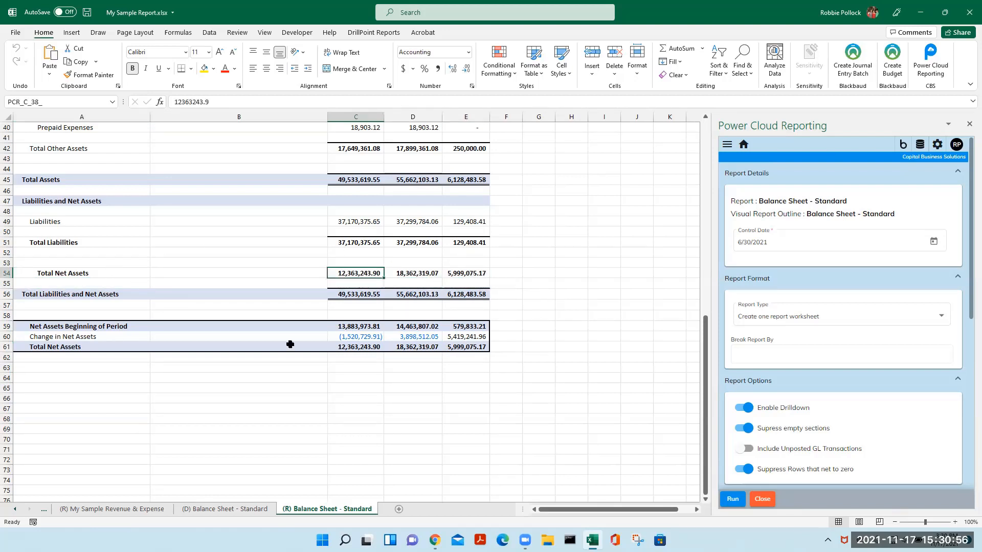
Drill down into the 06/30/2021 Change in Net Assets amount, browse its transactions, and close the details
click(420, 337)
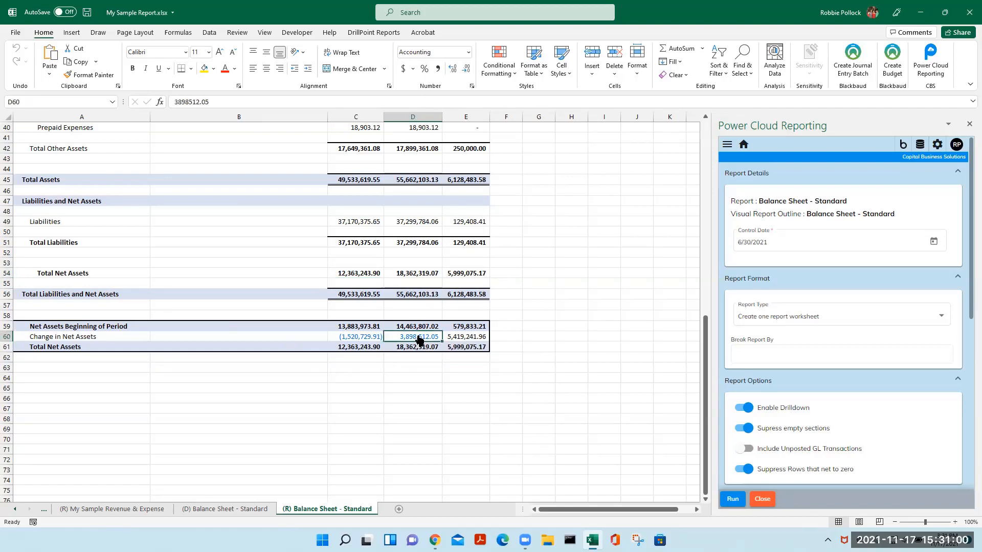
click(404, 339)
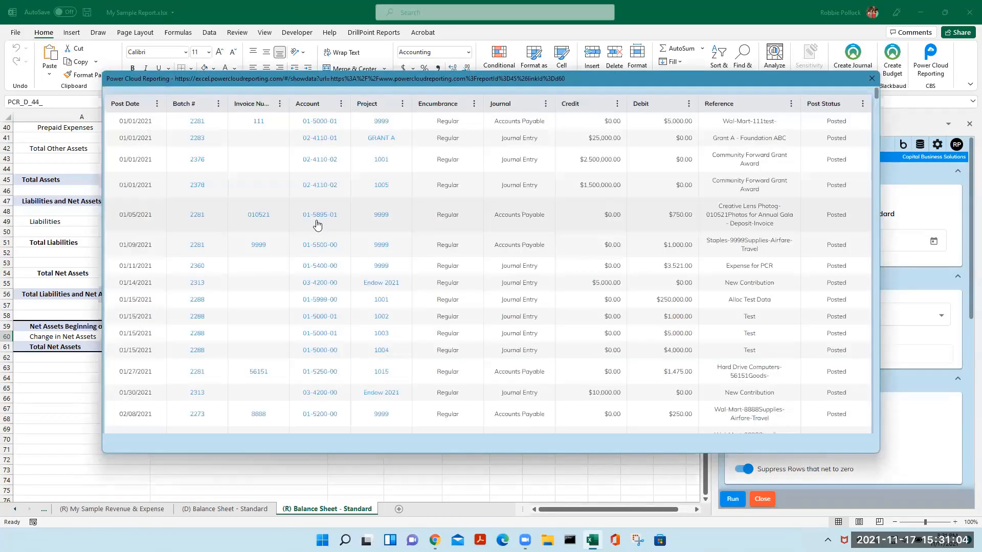
scroll(463, 252, down, 10)
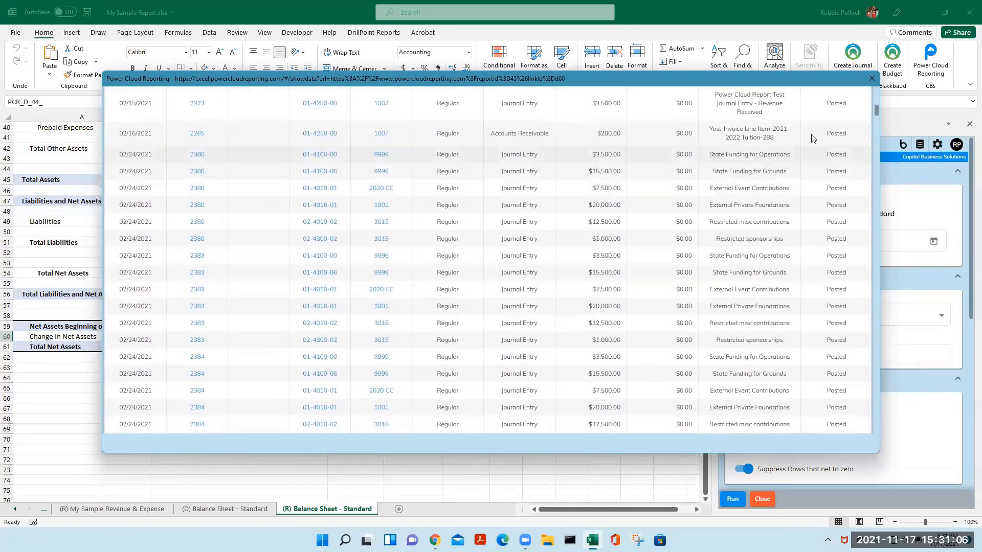
click(871, 79)
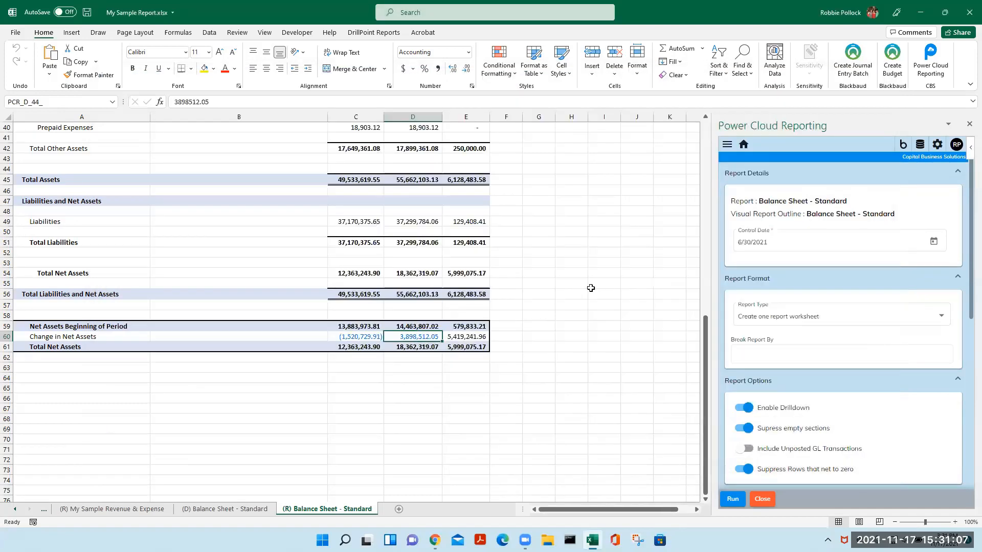
click(552, 309)
Set the Balance Sheet - Standard control date to 8/31/2021 and rerun the report
scroll(526, 320, up, 13)
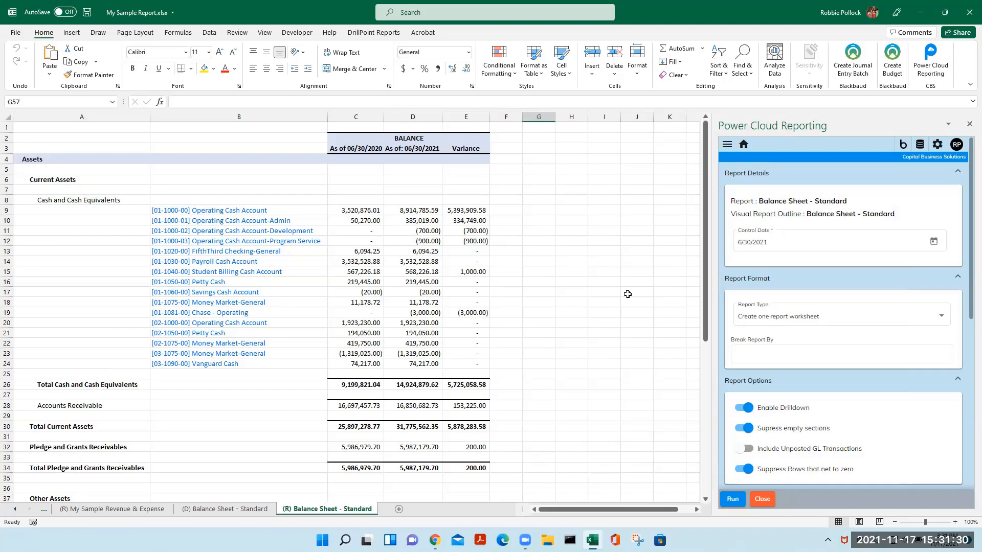
click(601, 169)
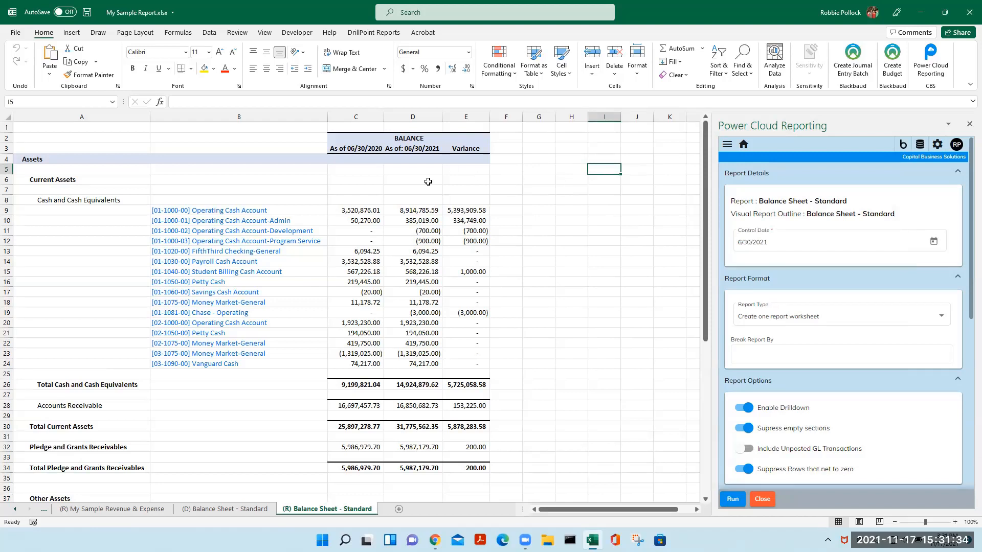
click(933, 242)
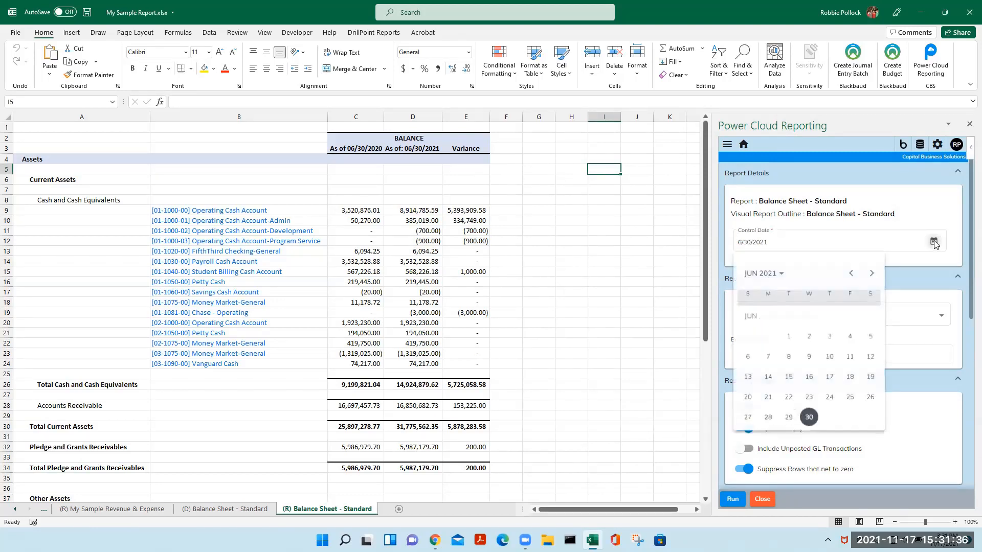
click(872, 275)
click(872, 275)
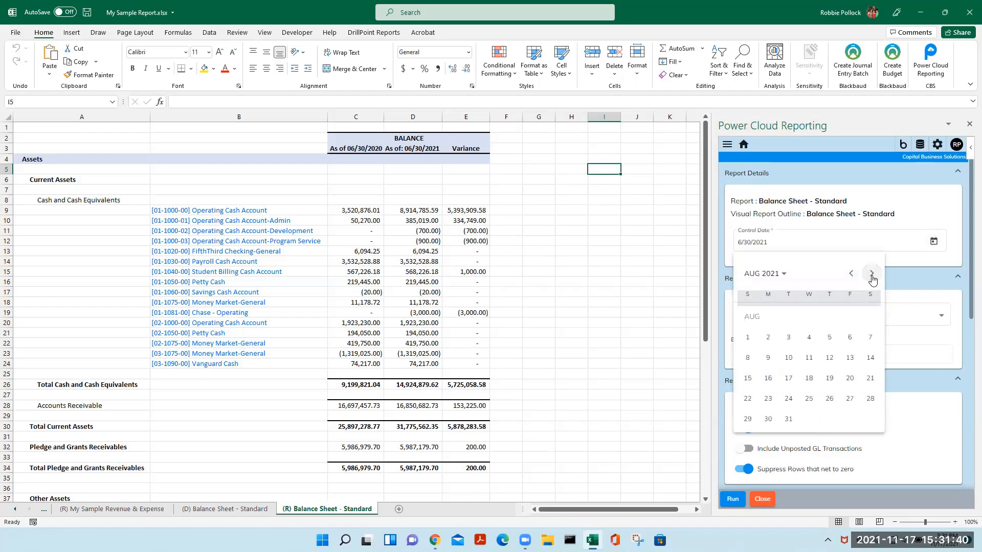
click(788, 418)
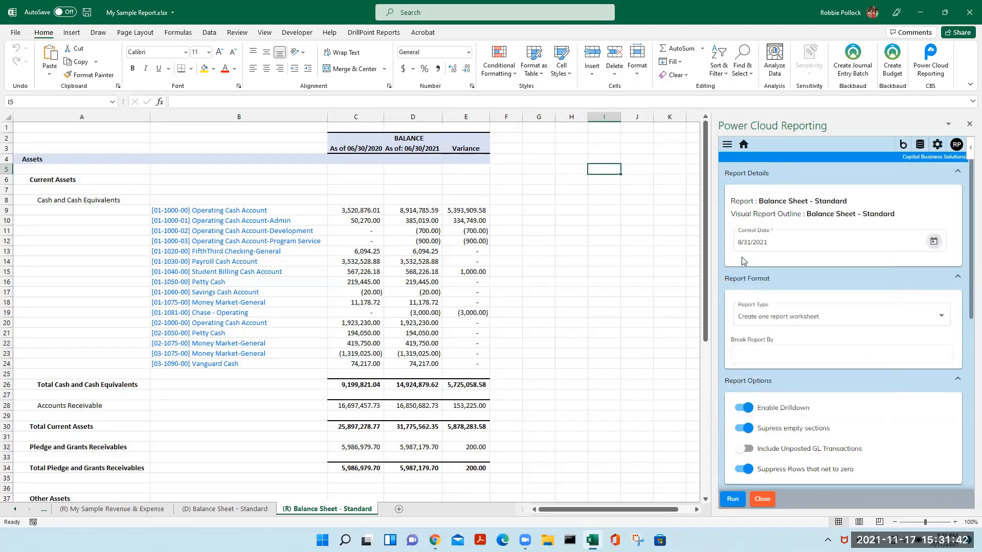
click(737, 499)
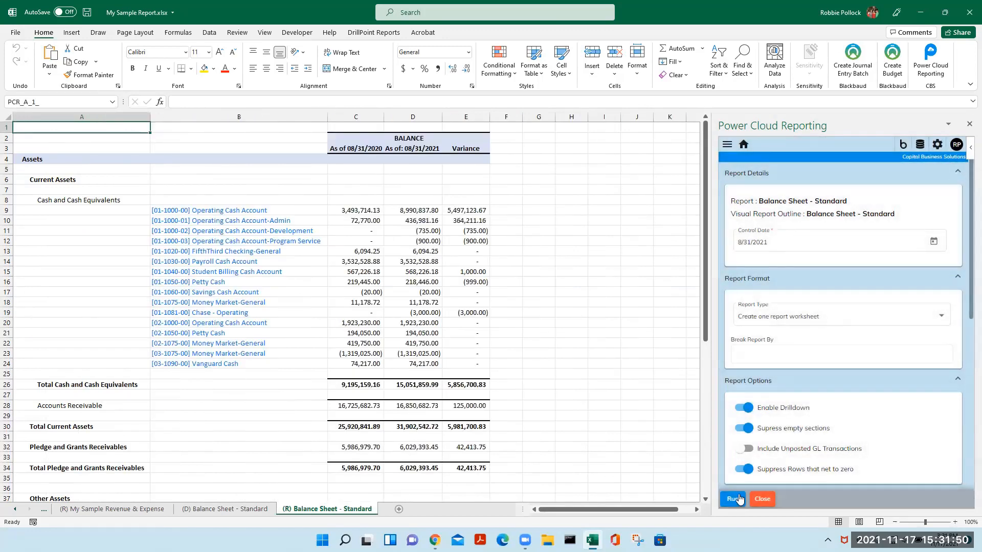
Check the regenerated balance sheet's column dates and its net assets summary
click(411, 149)
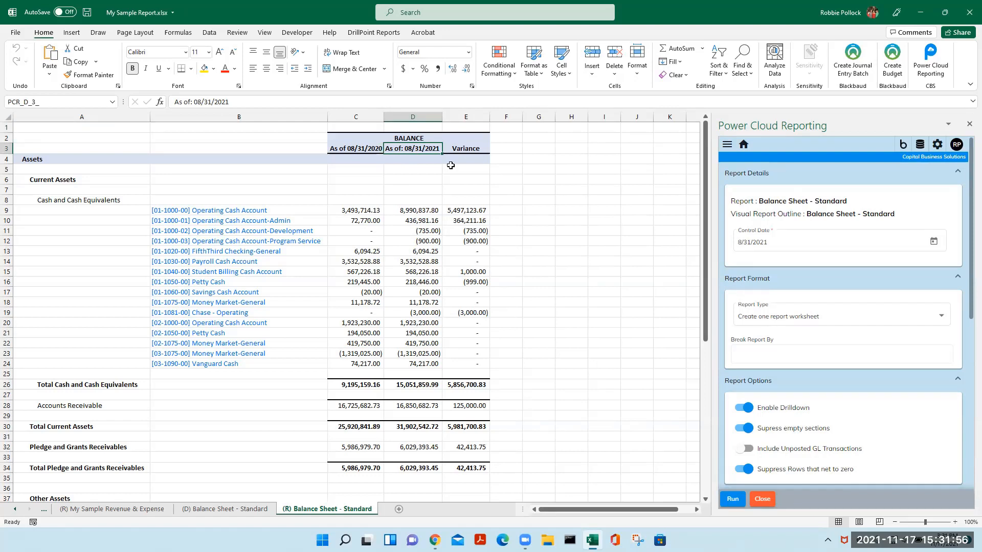
key(Left)
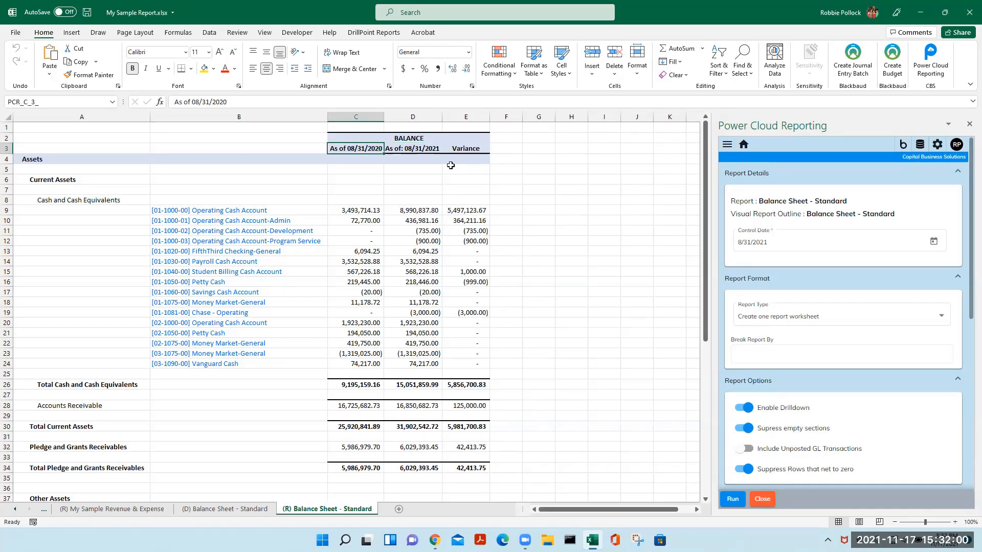
scroll(529, 262, down, 10)
scroll(430, 396, down, 2)
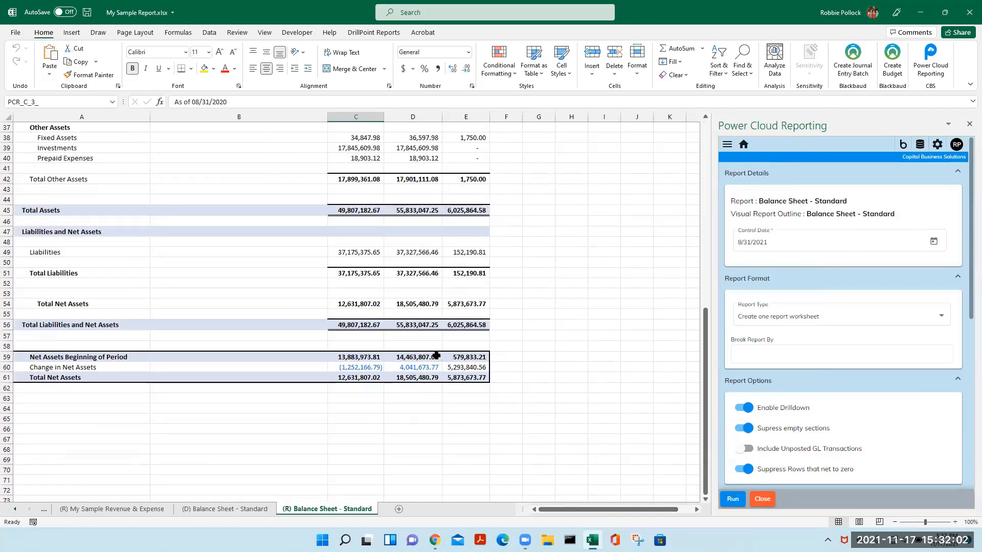
click(254, 397)
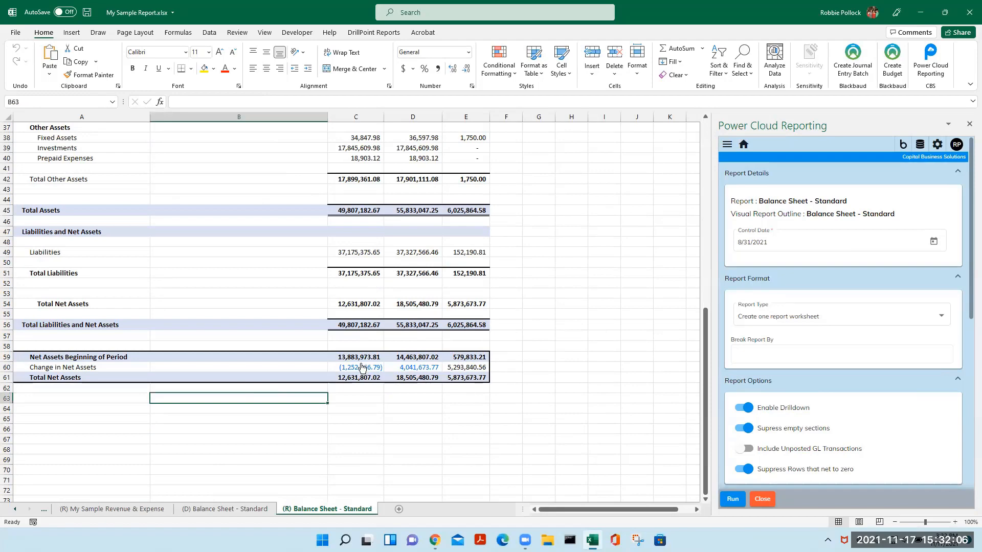
scroll(563, 346, up, 12)
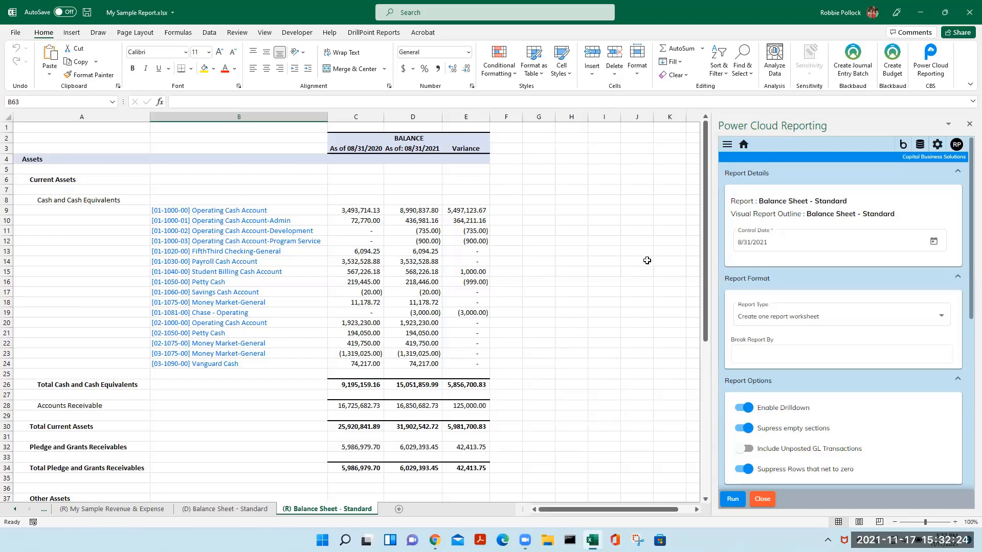
Return to the add-in dashboard, widen the pane, and open the My Sample Revenue & Expense report for editing
click(743, 146)
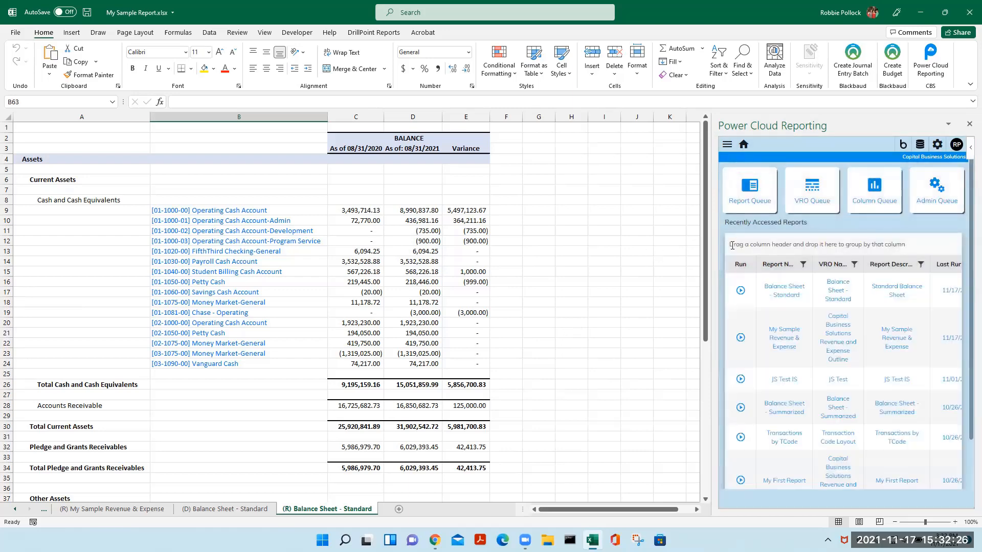
drag(711, 260, 592, 260)
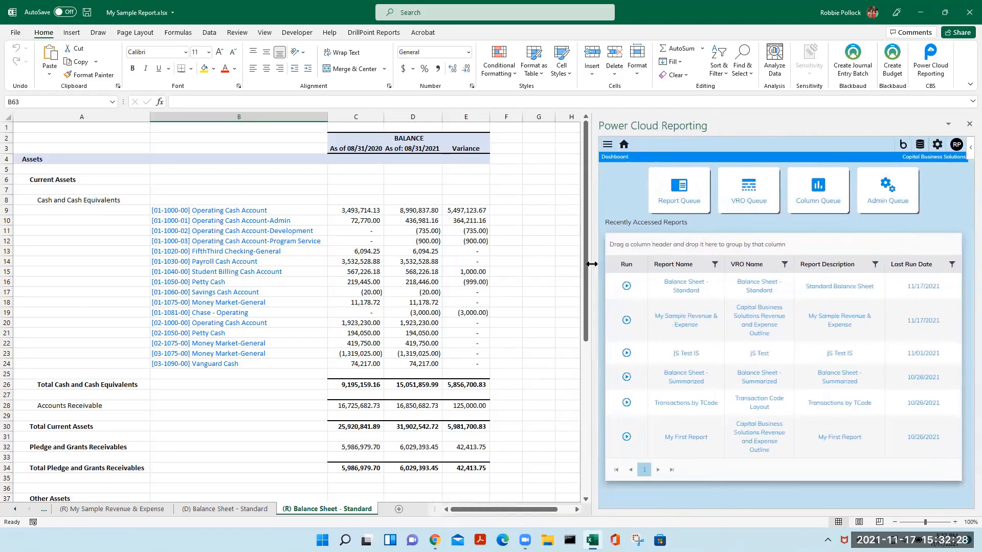
click(682, 321)
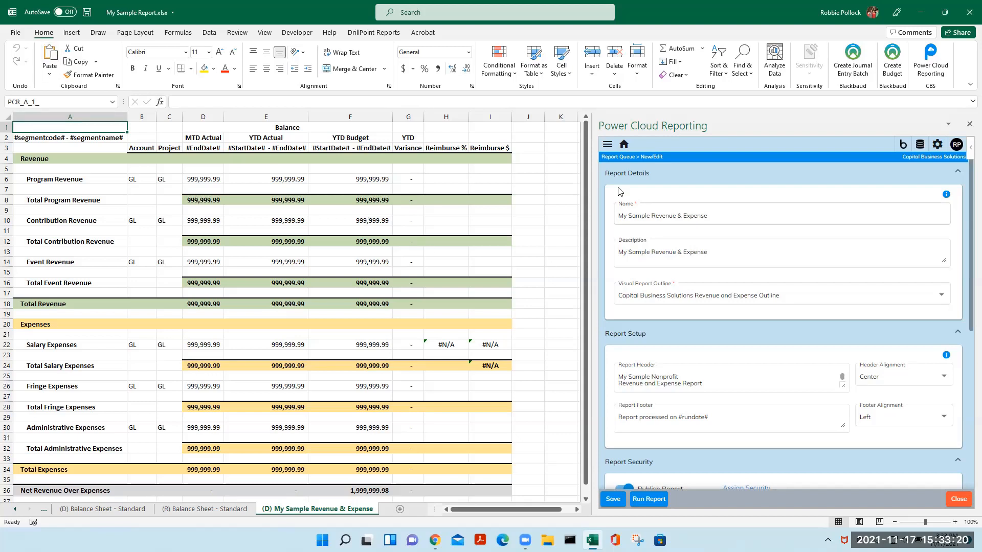
From the dashboard, open the Capital Business Solutions Revenue and Expense Outline and examine its revenue and expense nodes
click(624, 144)
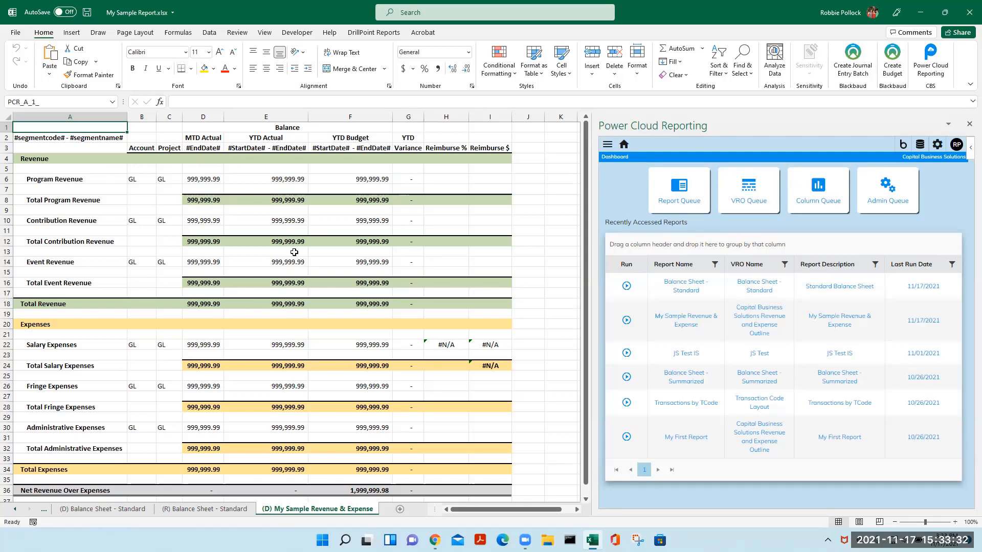
click(759, 322)
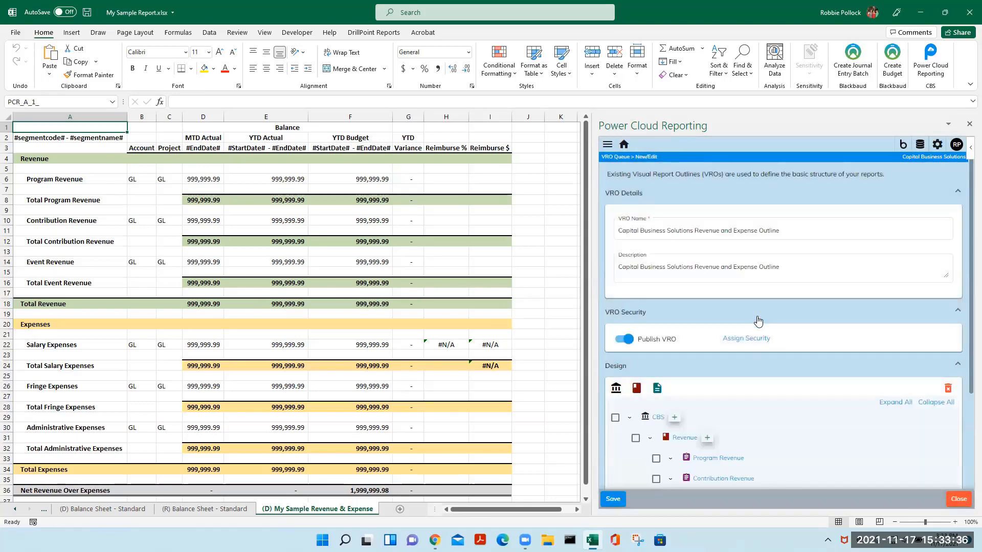
scroll(774, 329, down, 3)
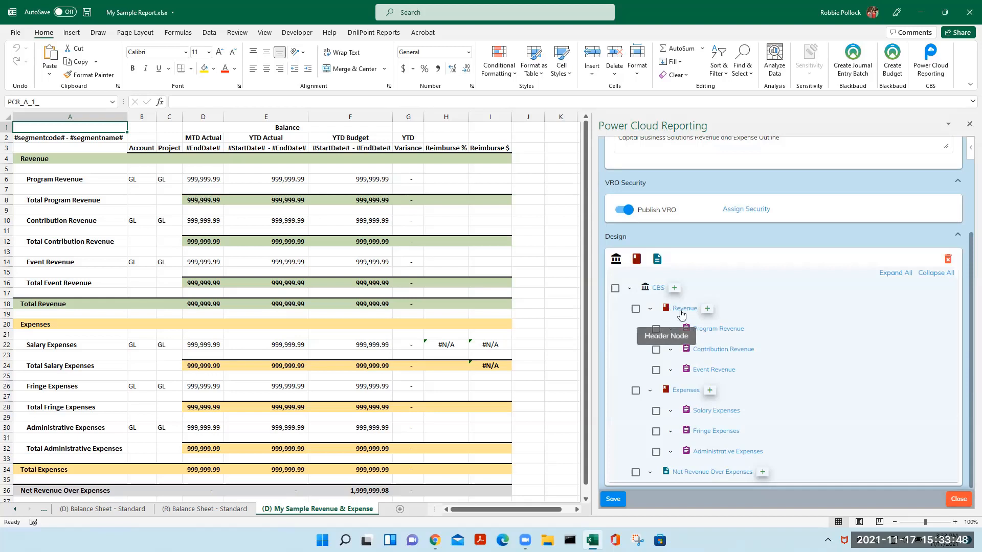
mouse_move(731, 331)
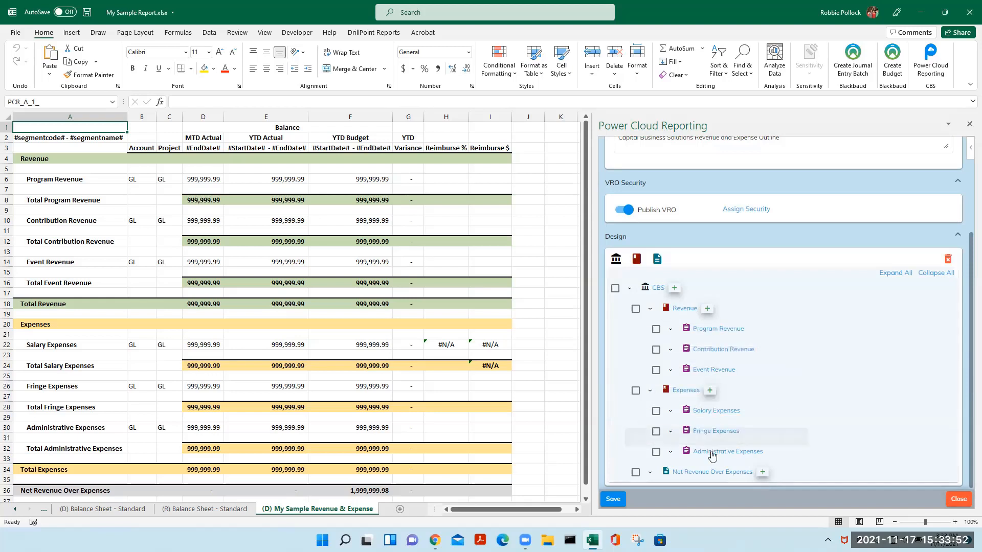
mouse_move(713, 456)
Open the Program Revenue node's activity details and review its settings and account filter items
click(711, 330)
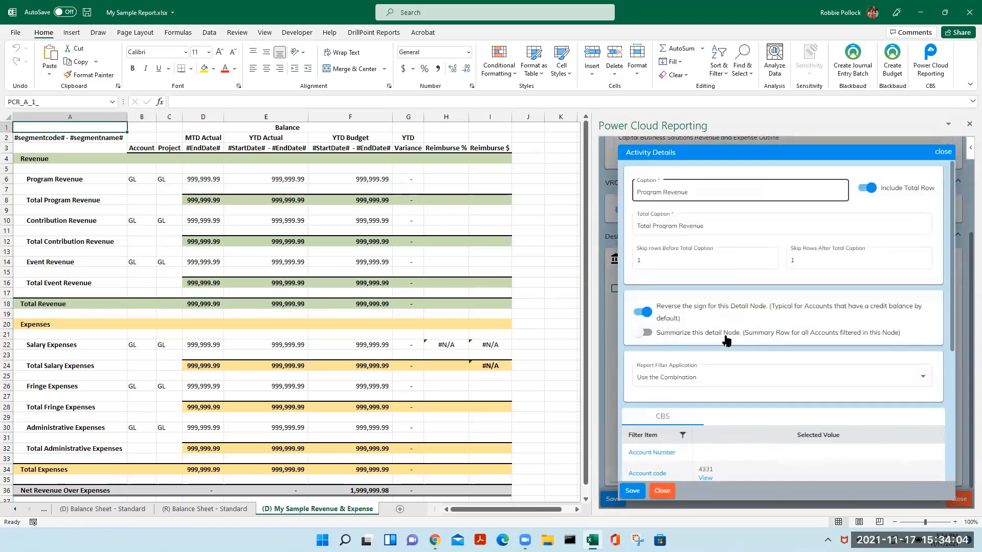
scroll(760, 407, down, 1)
scroll(762, 394, up, 1)
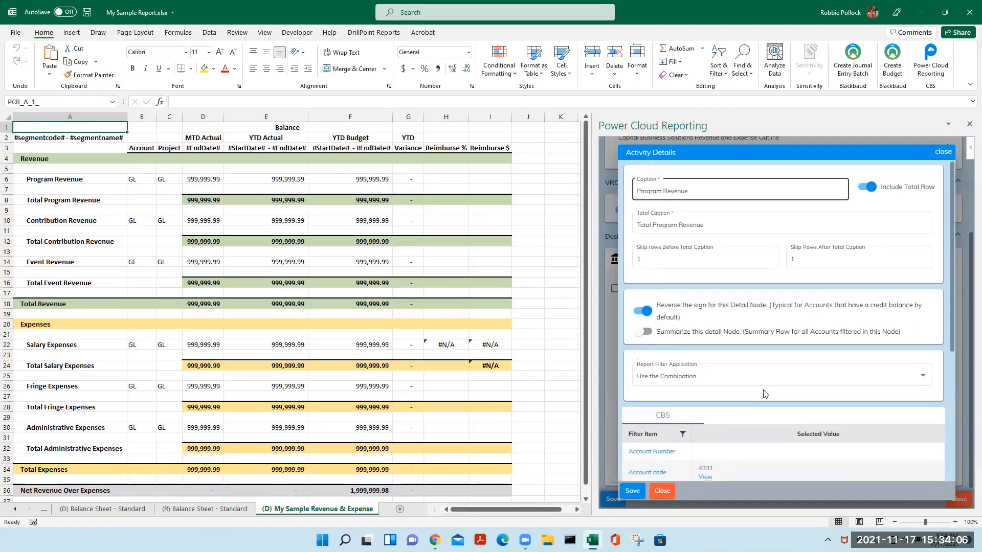
scroll(749, 386, down, 4)
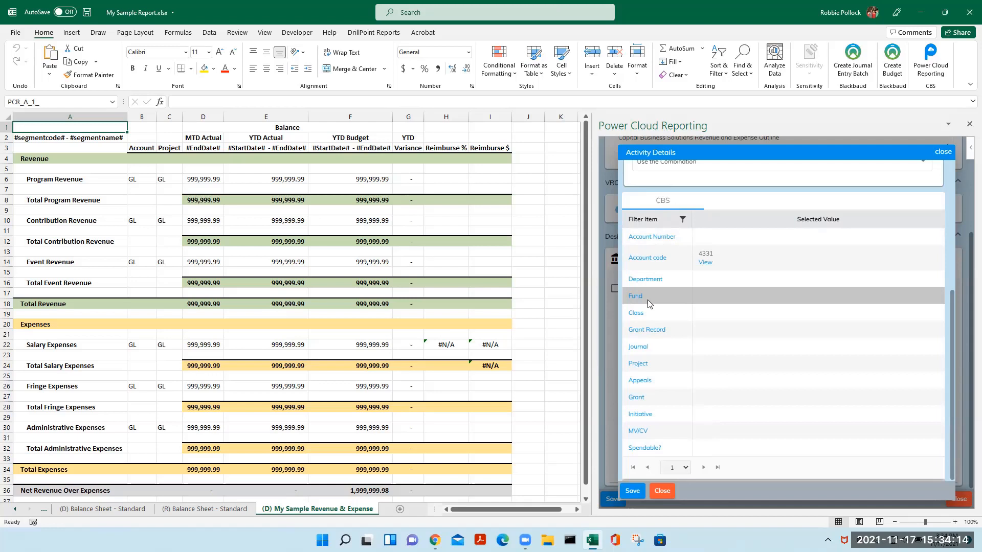
Examine the account numbers and account codes offered as filters for the Program Revenue node, including its selected account code
click(647, 236)
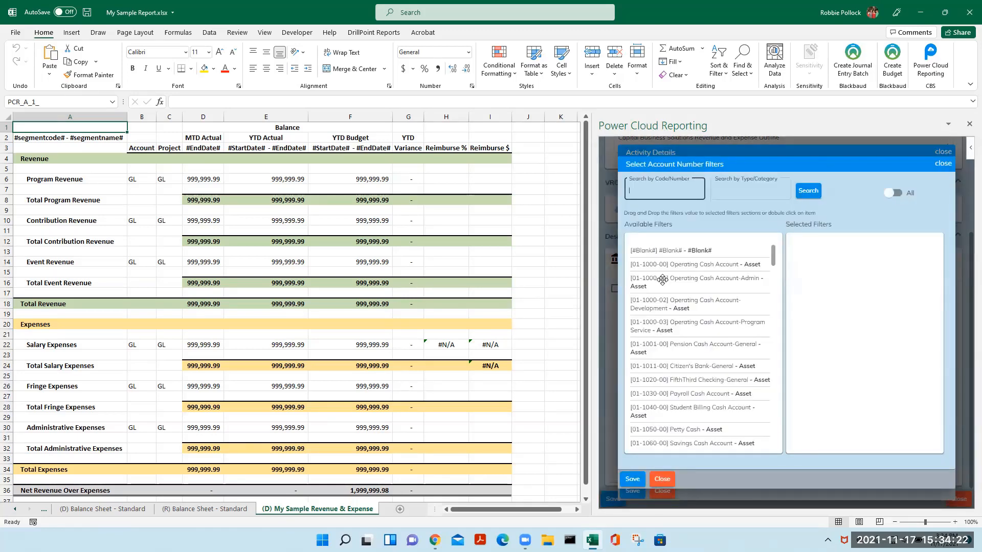
scroll(660, 279, down, 1)
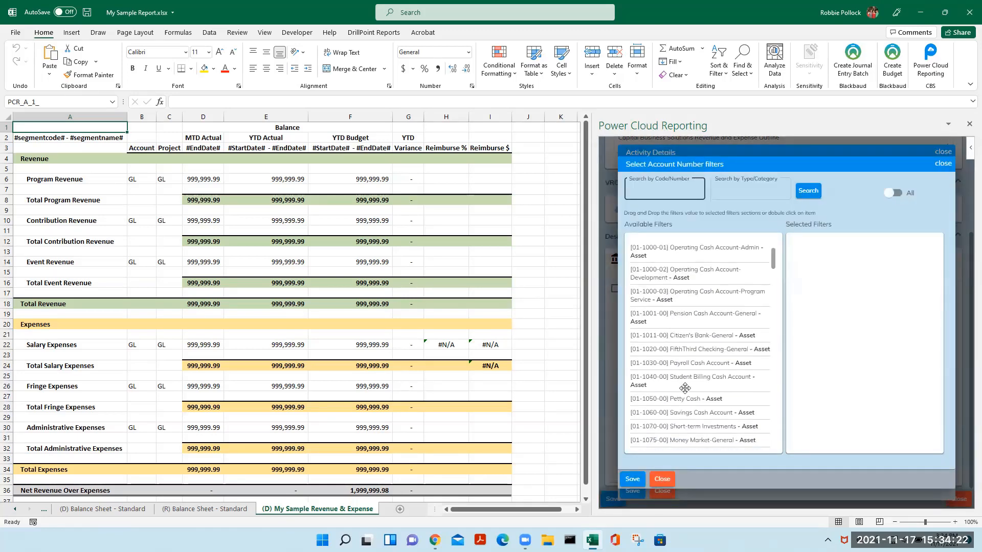
click(669, 475)
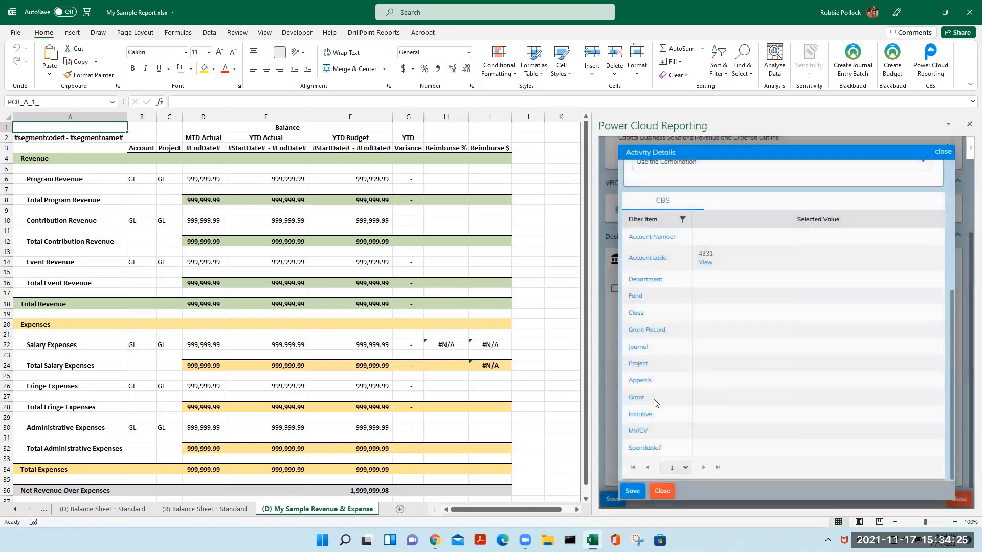
click(651, 260)
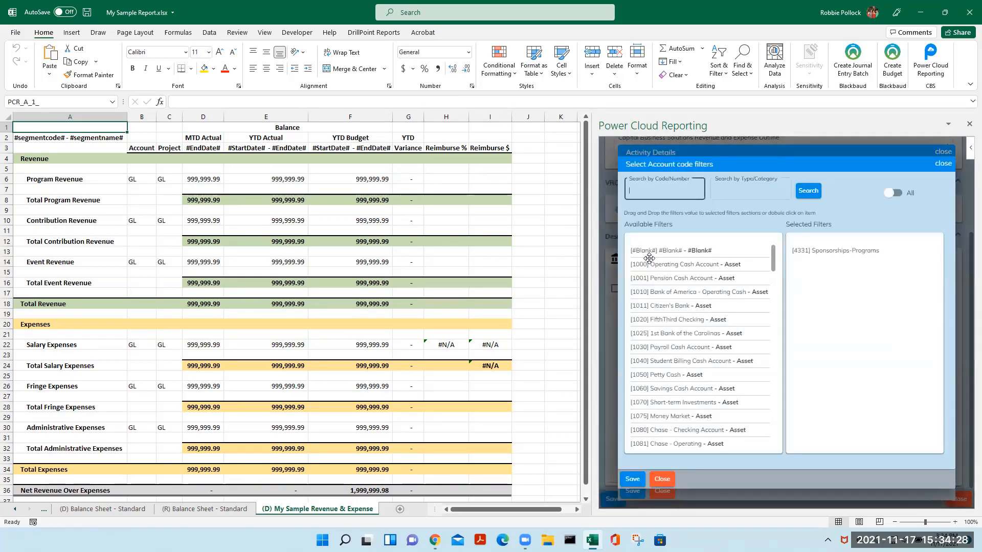
click(813, 251)
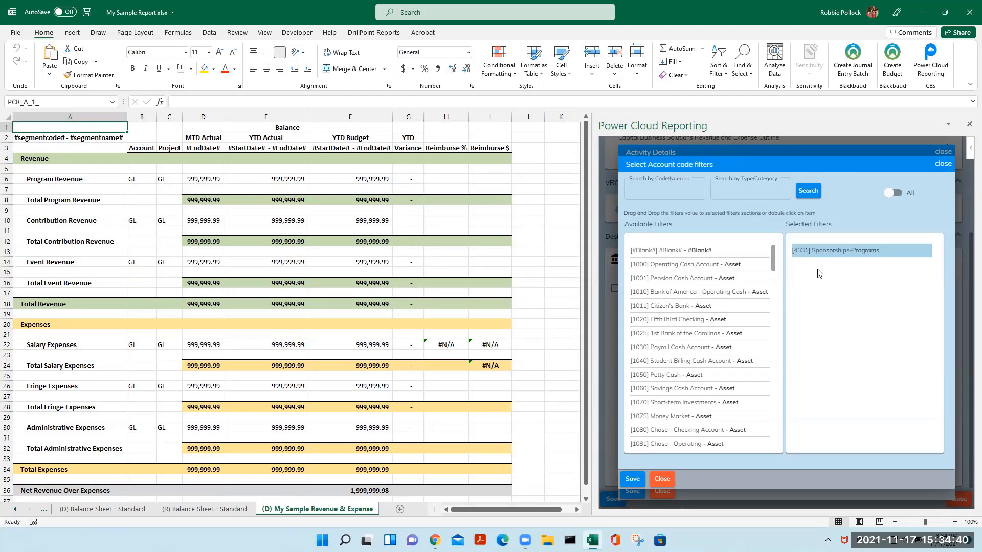
click(663, 480)
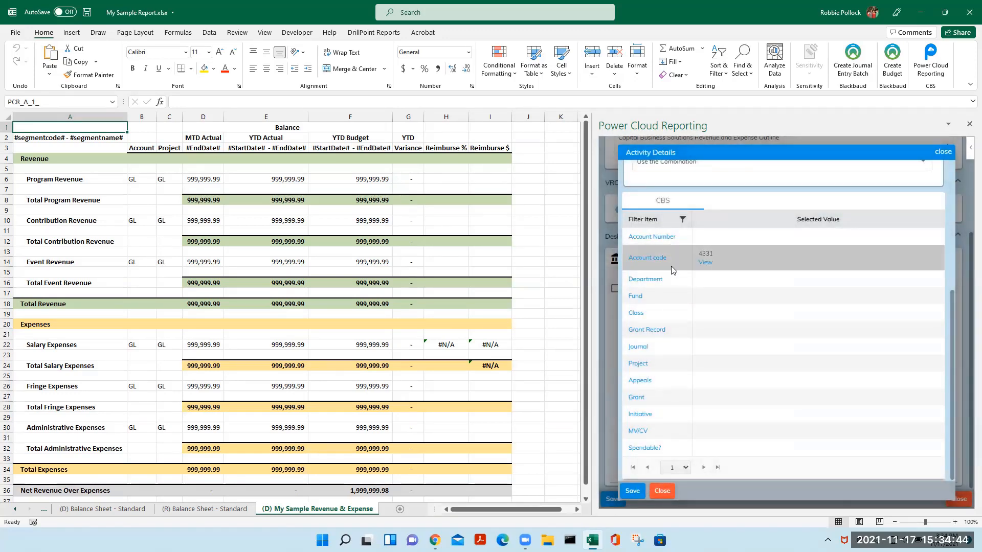
Try filtering the Program Revenue node by the 01 Unrestricted fund, review its settings, and leave the activity details without saving
click(634, 298)
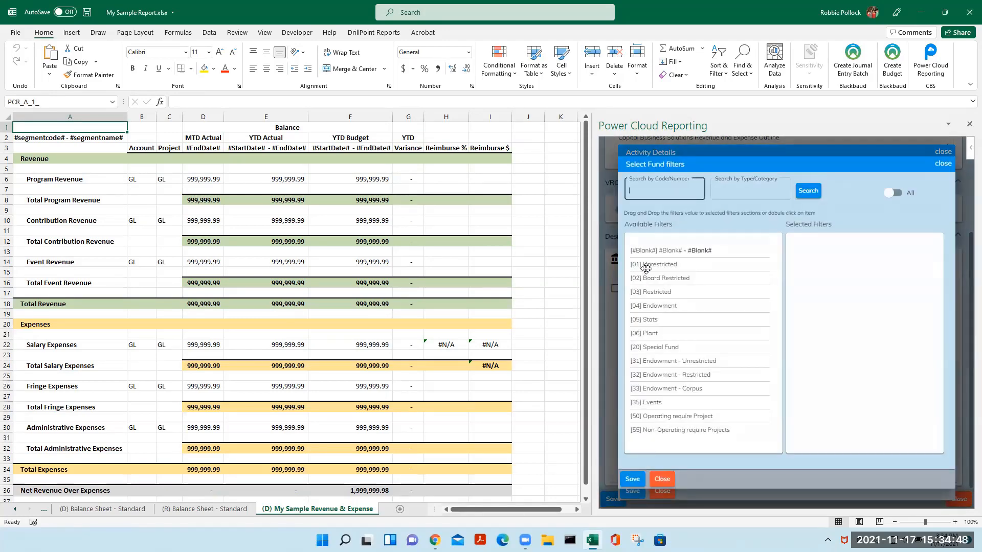
double_click(648, 264)
click(633, 479)
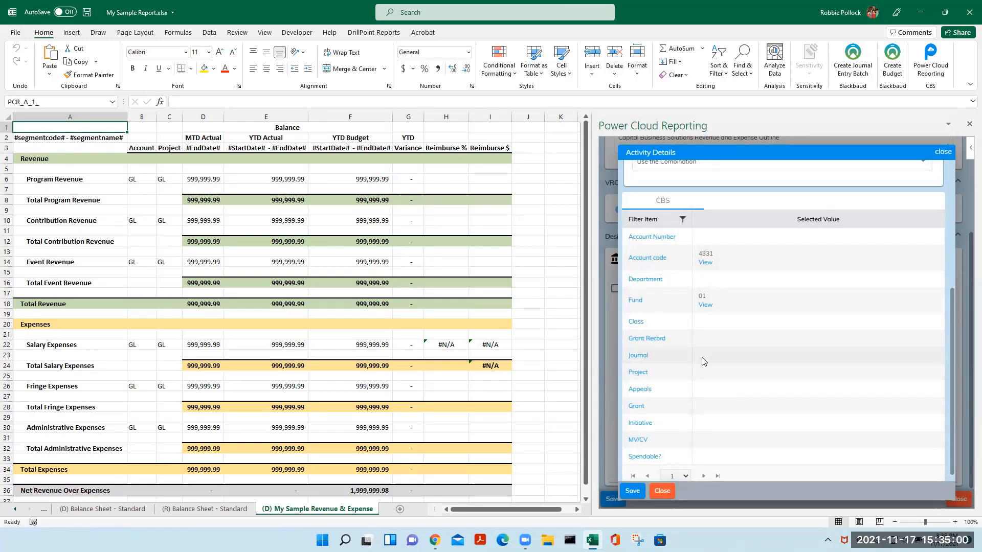
scroll(702, 359, down, 1)
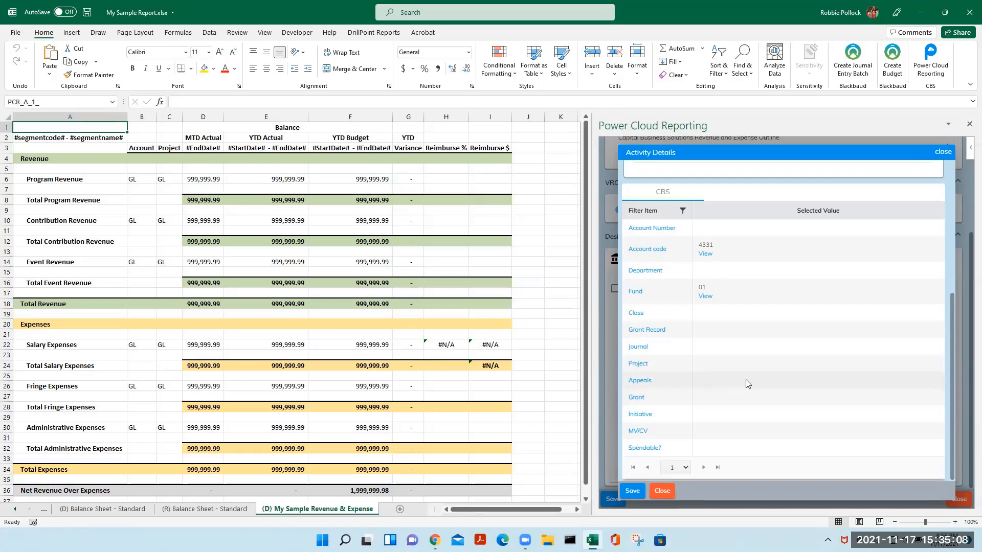
scroll(760, 365, up, 2)
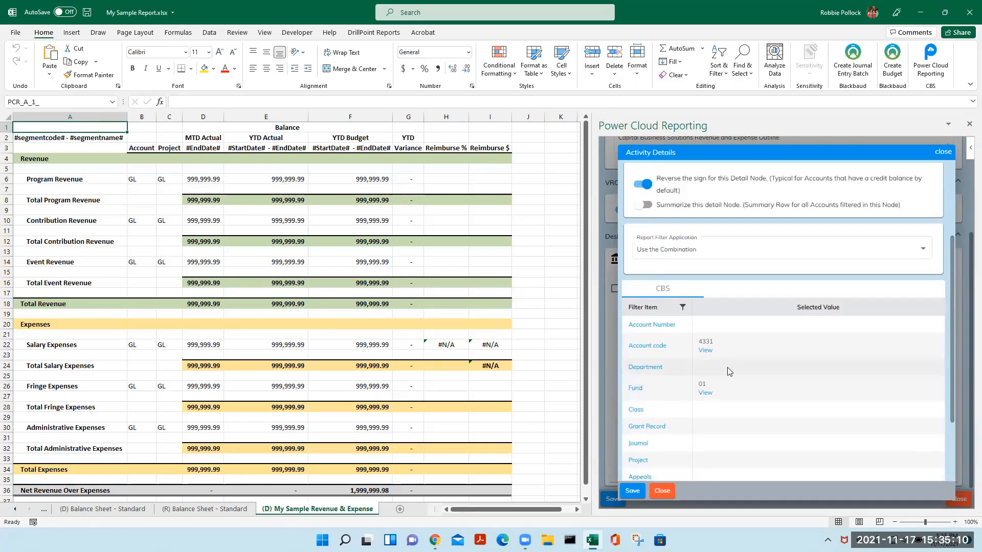
scroll(777, 302, up, 1)
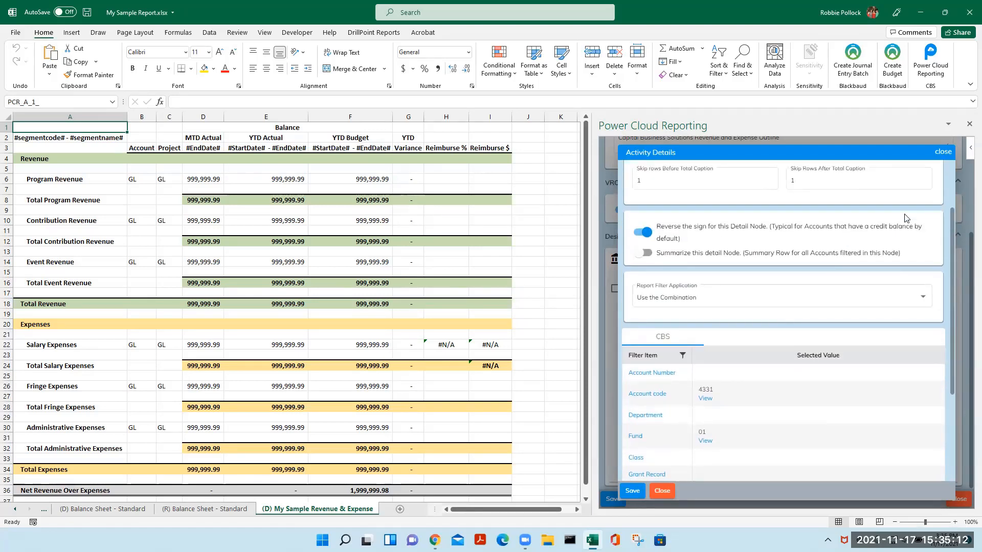
click(937, 151)
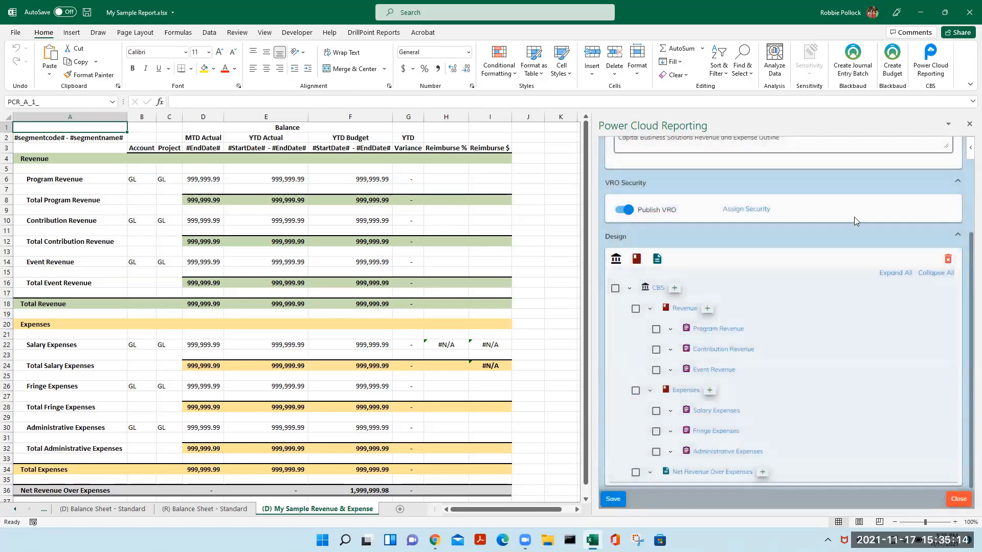
Review the Contribution Revenue node's activity details, and check the CBS environment node's settings and environment options
click(711, 350)
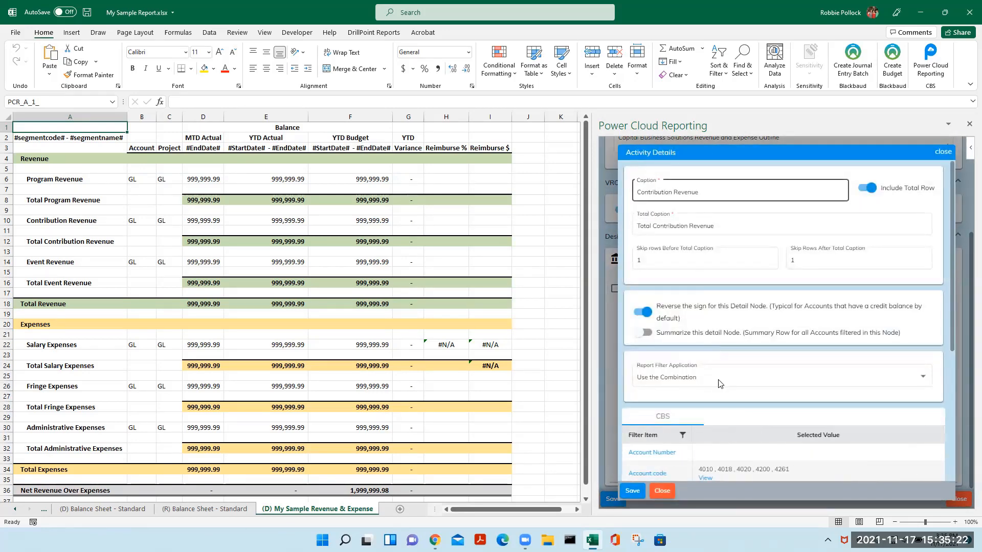
click(662, 491)
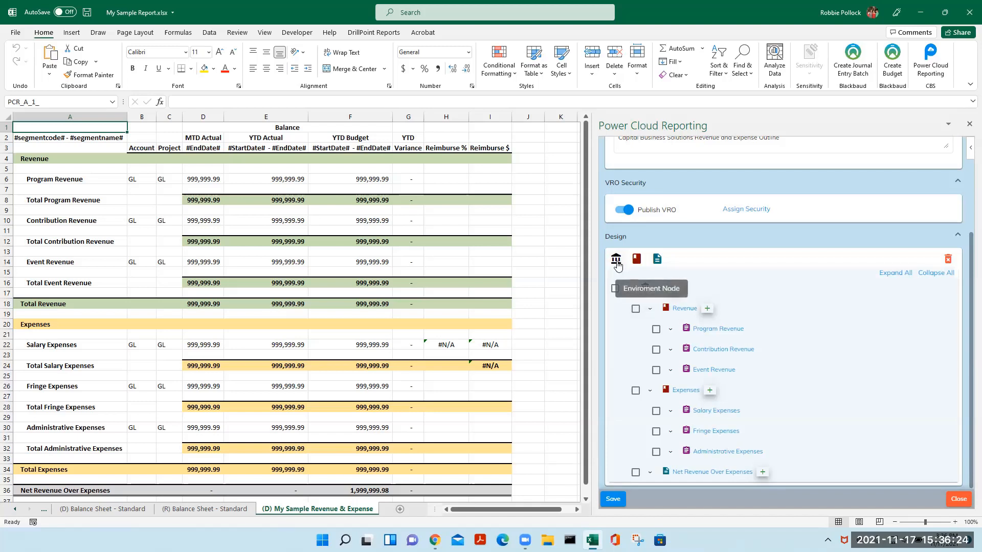
drag(617, 265, 643, 289)
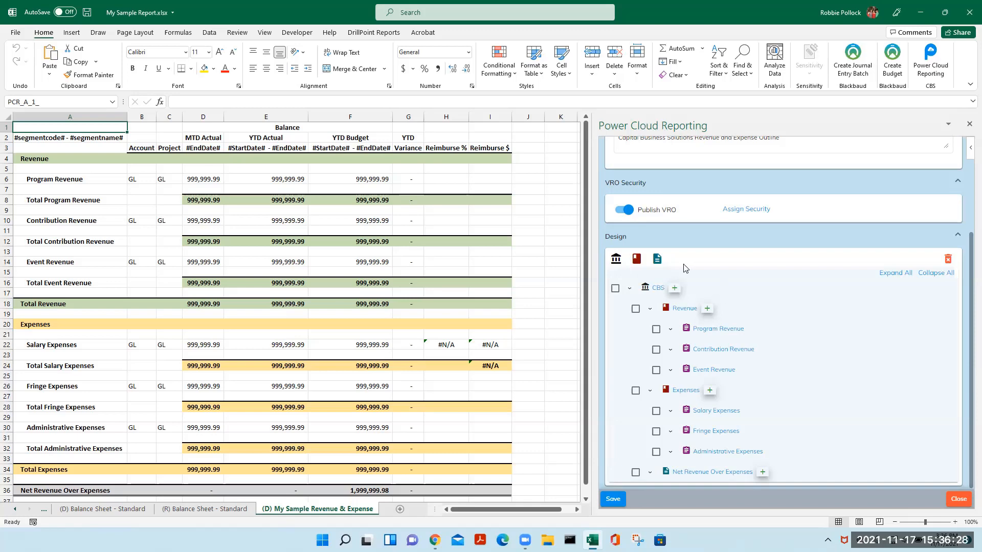
click(658, 289)
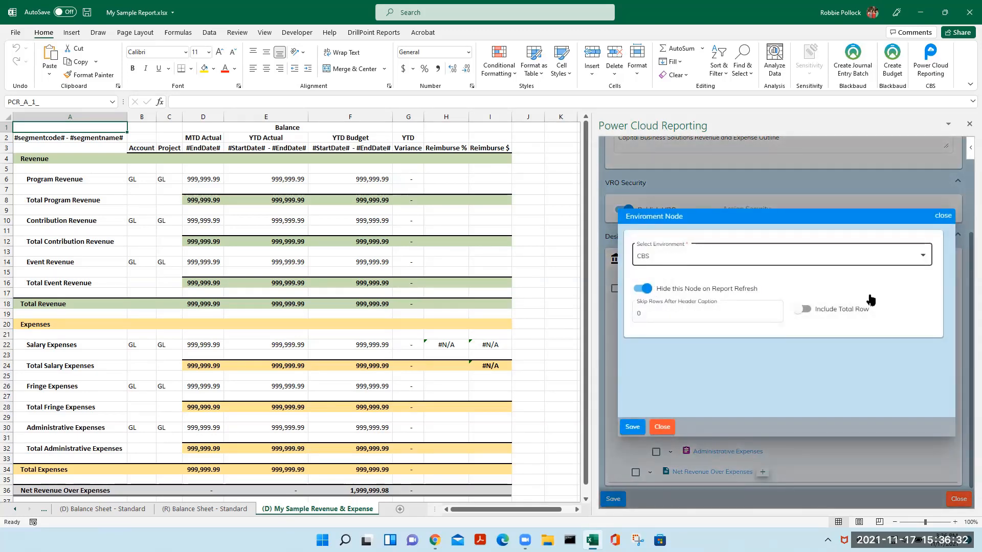
click(921, 260)
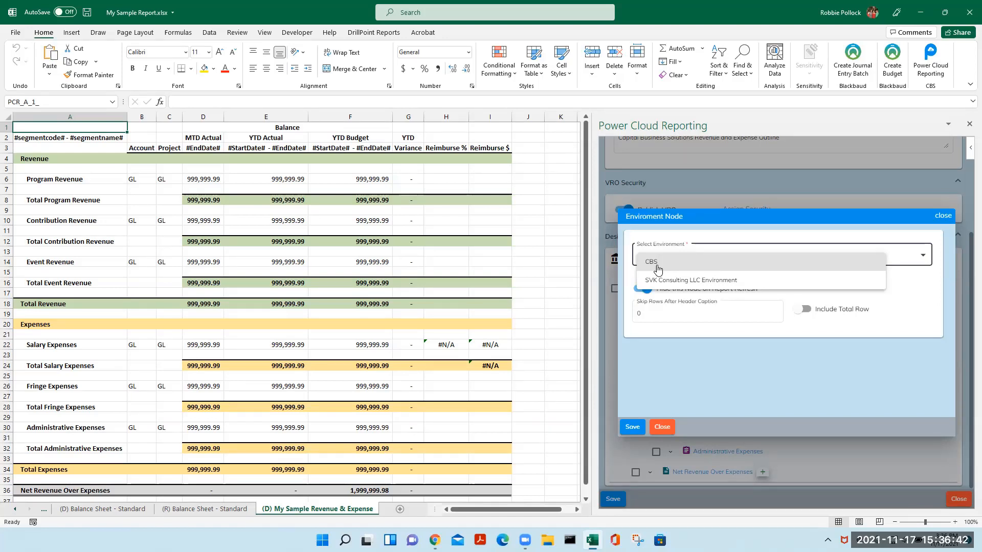
click(659, 431)
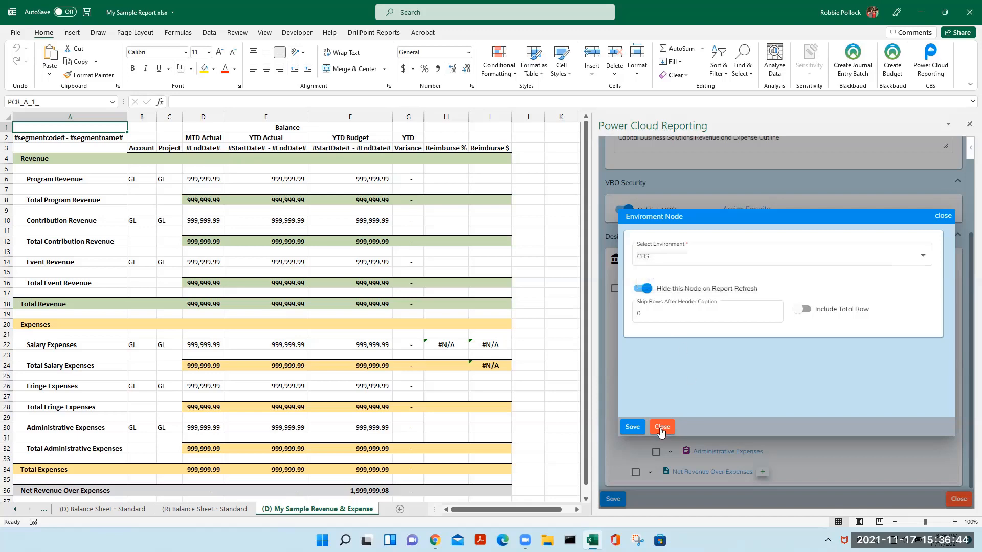
click(660, 431)
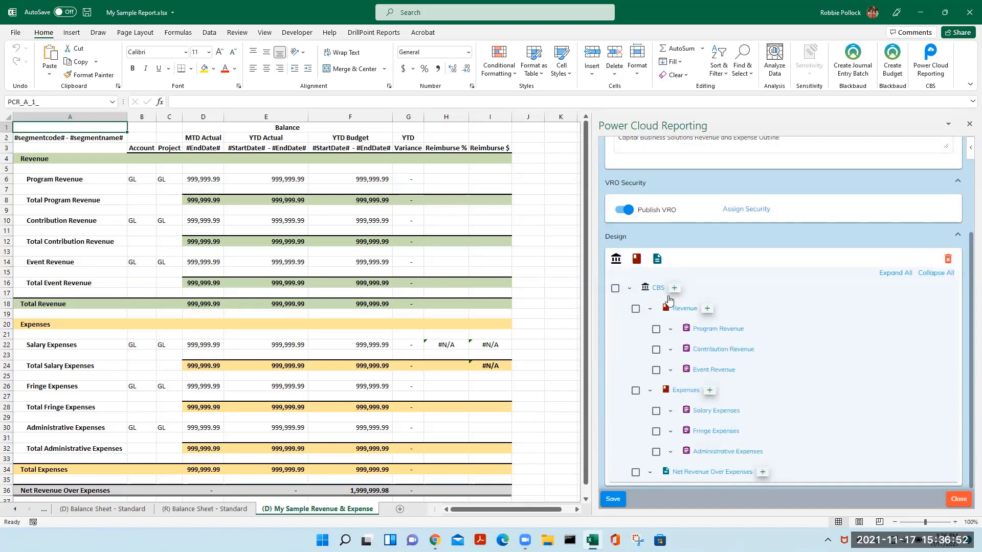
Add an environment node for SVK Consulting LLC Environment to the outline design
click(615, 259)
click(663, 261)
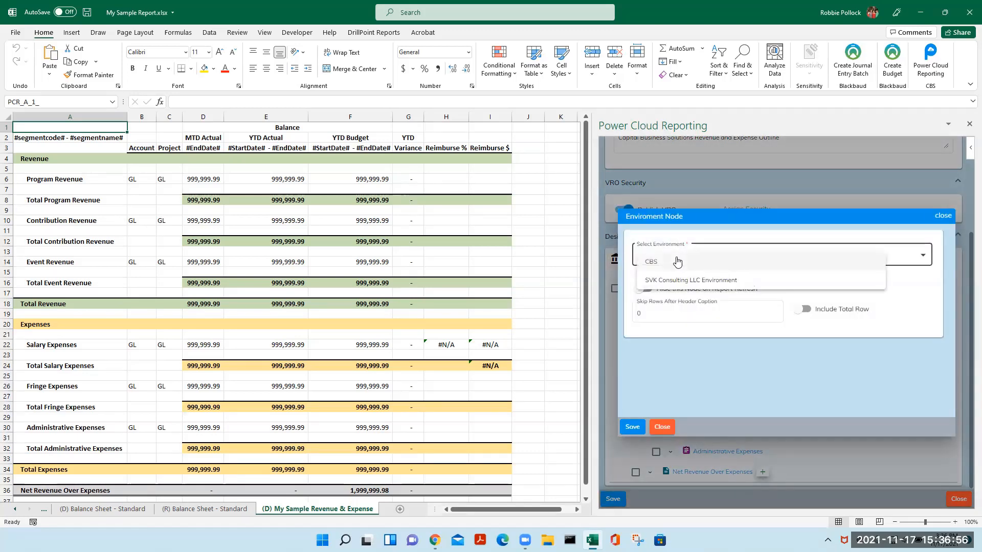
click(670, 279)
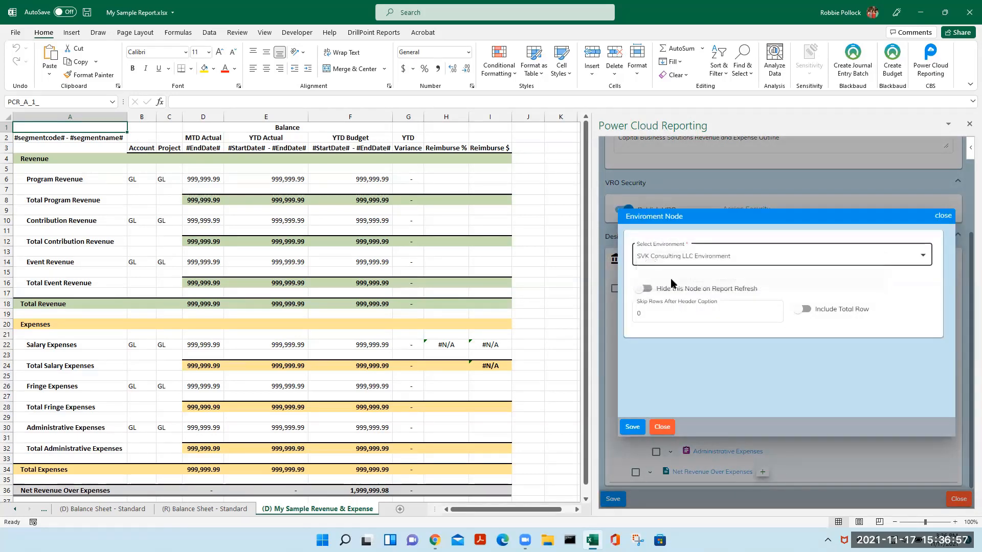
click(632, 427)
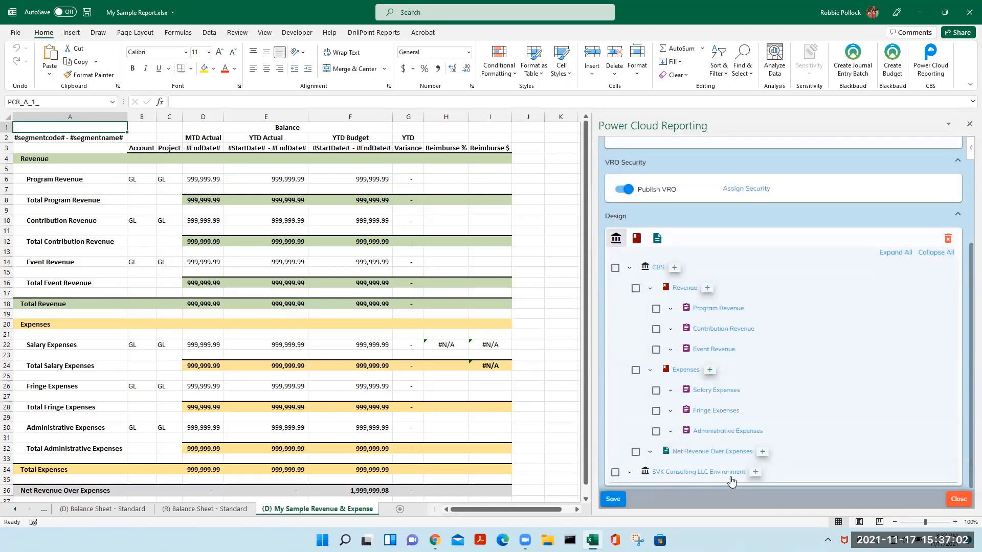
Add a header node captioned "Test Header" under the SVK Consulting LLC Environment node
click(755, 472)
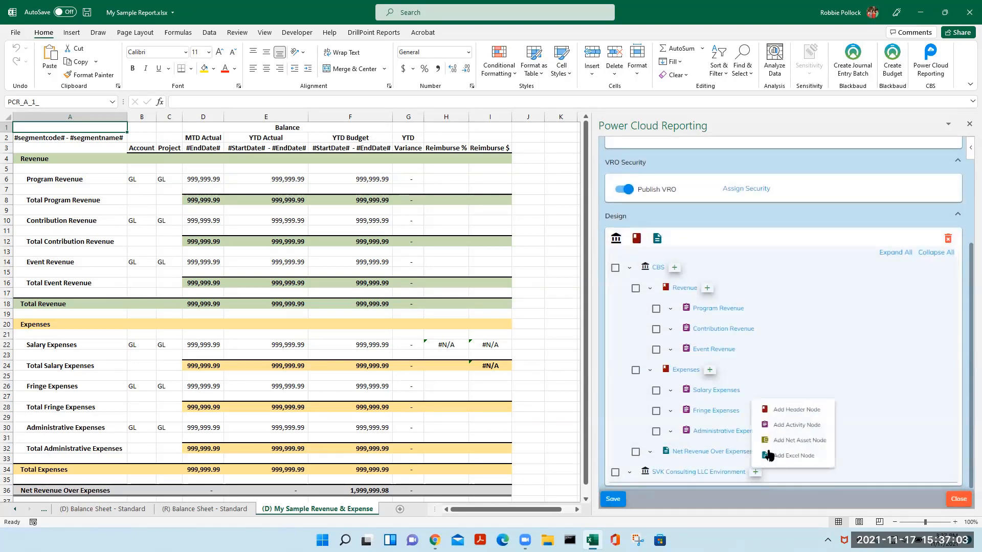
click(772, 410)
click(694, 260)
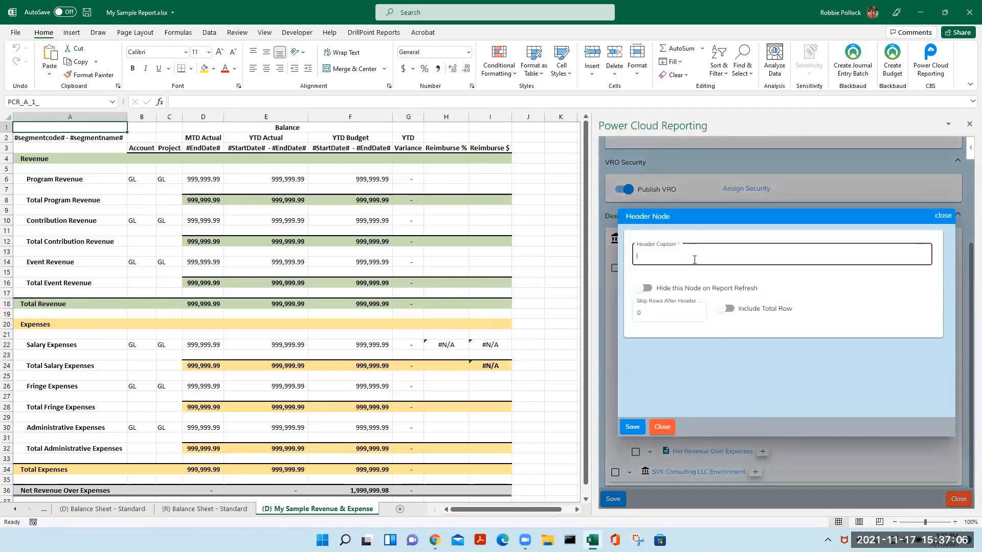
text(Test Header)
click(633, 427)
Start an activity node captioned "Revenues" under Test Header, view its account code filters and filter items, and cancel it
click(716, 473)
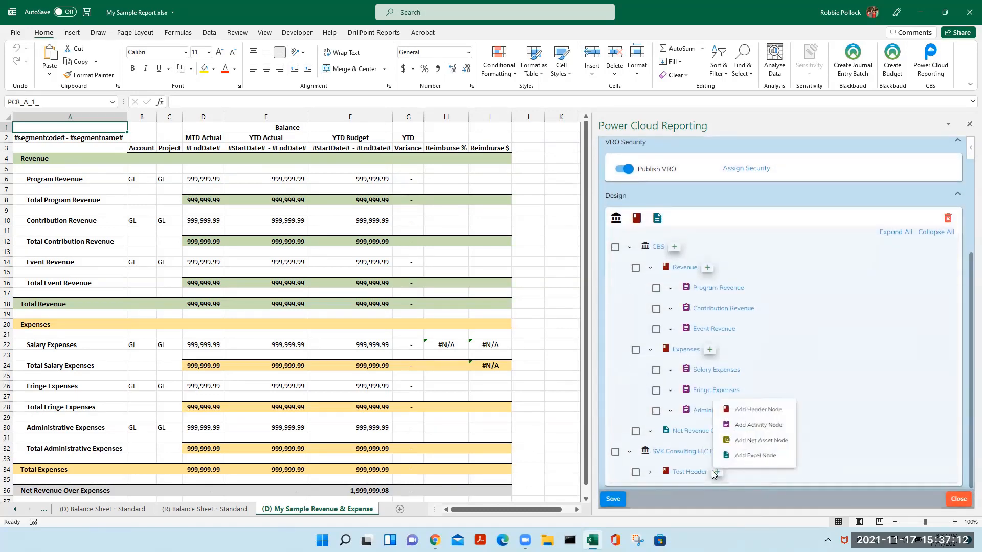
click(740, 427)
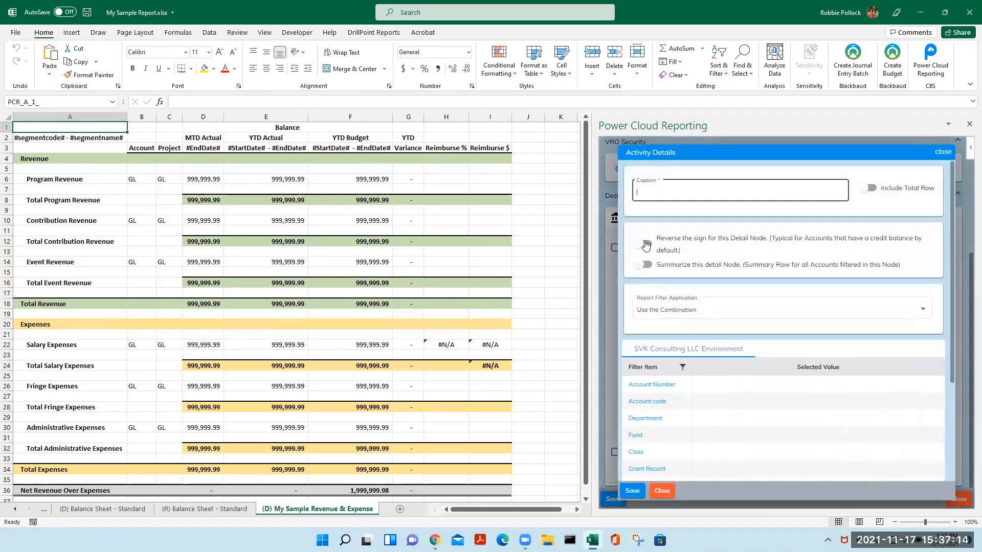
text(Revenu)
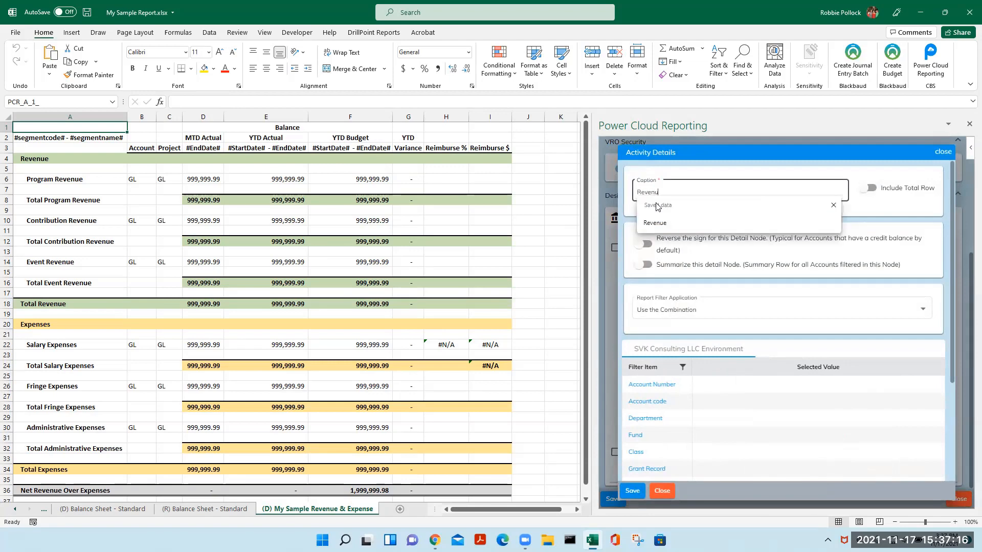
text(es)
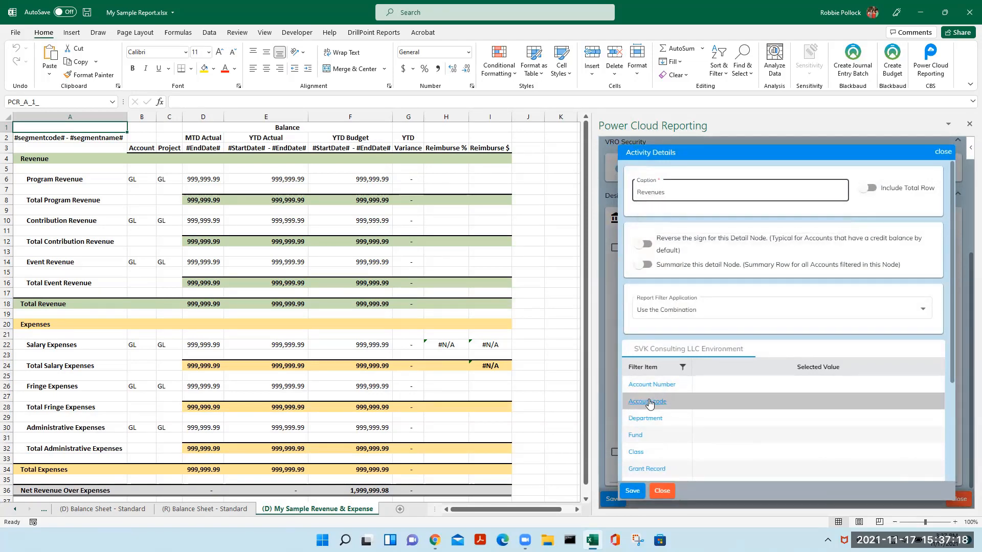
click(650, 402)
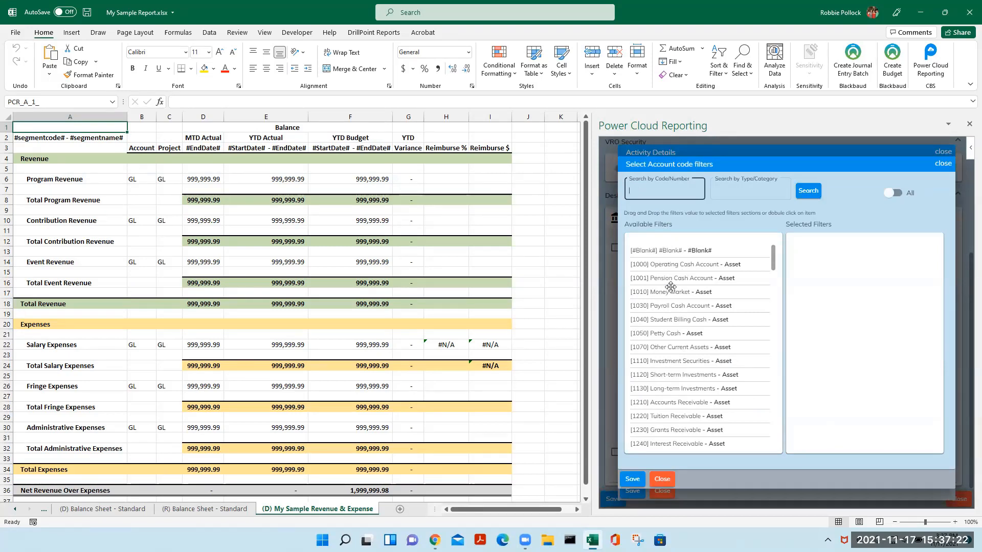
click(662, 478)
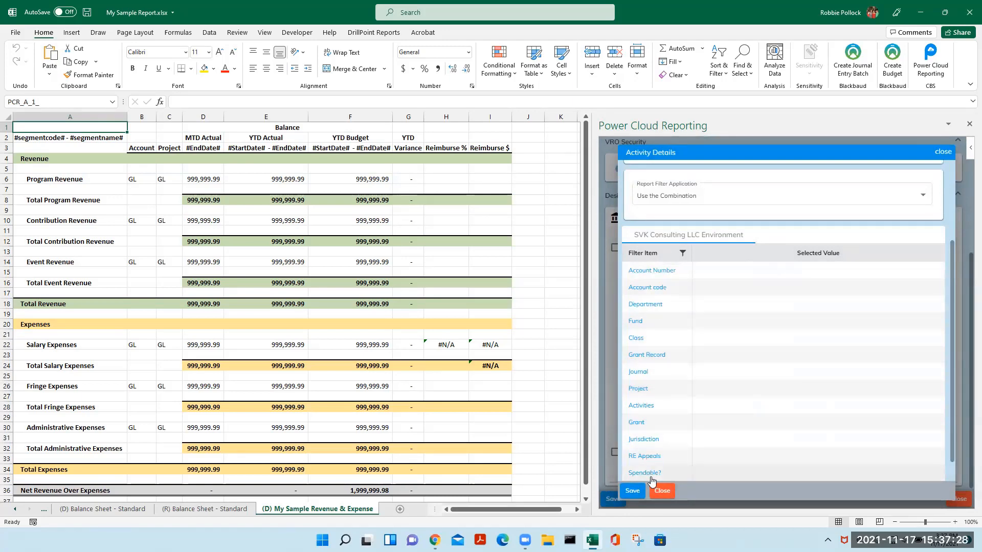
click(666, 493)
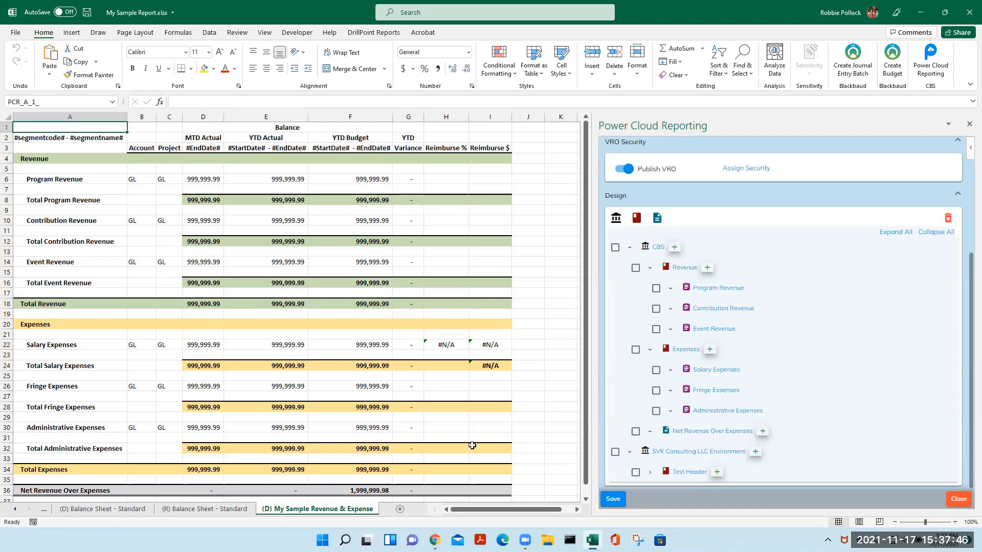
Close the Revenue and Expense Outline without saving its changes and return to the add-in dashboard
scroll(873, 322, up, 3)
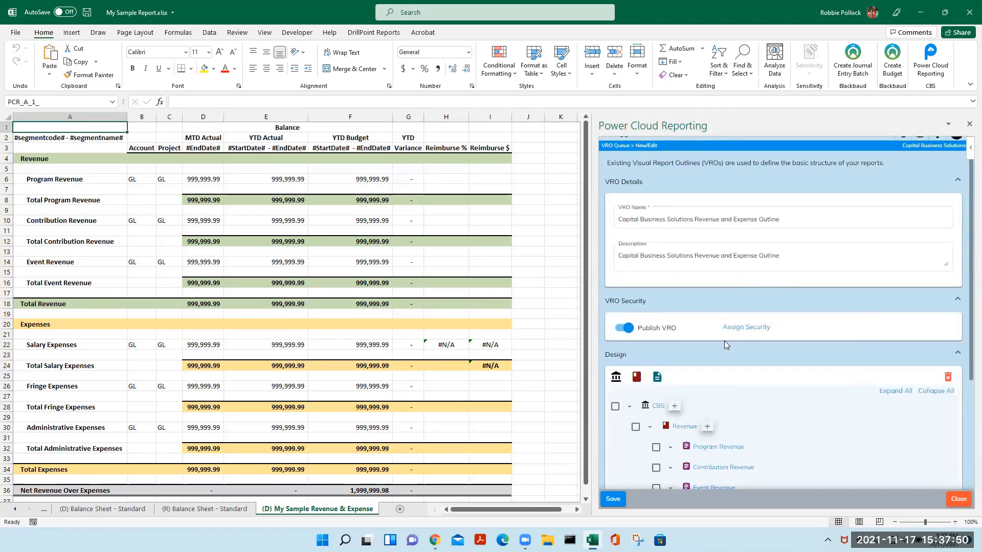
click(956, 502)
click(799, 340)
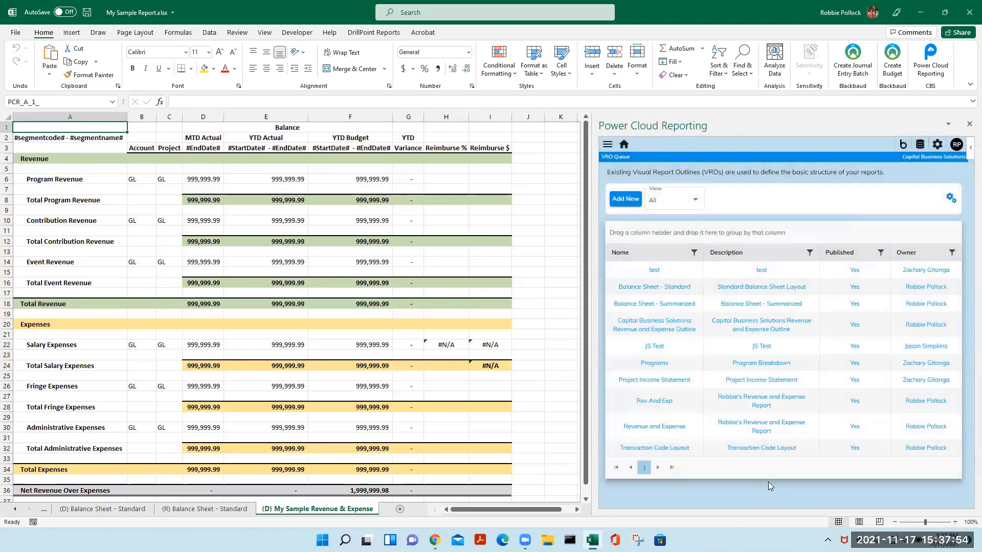
click(624, 145)
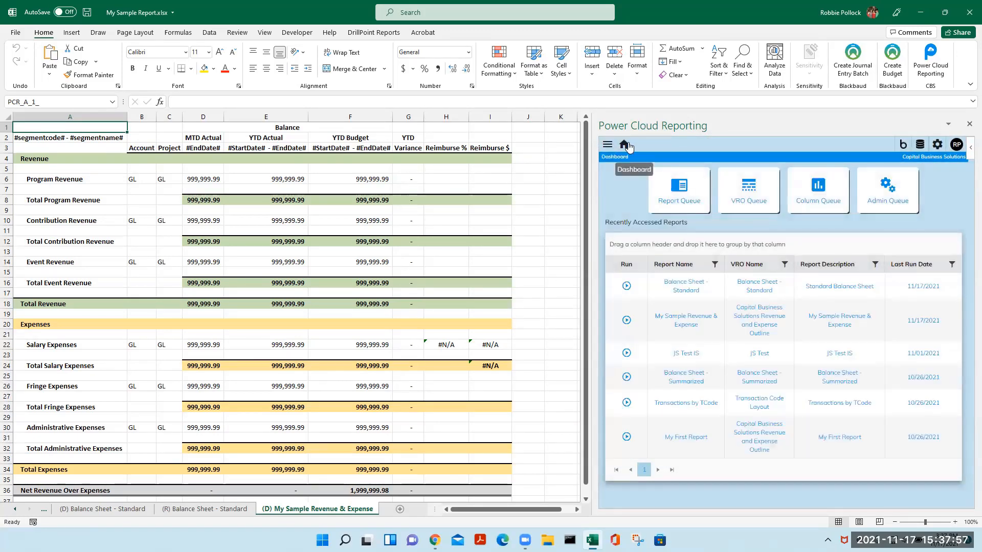
Look over the label and segment columns A to C, and open the My Sample Revenue & Expense design at its report columns
click(80, 114)
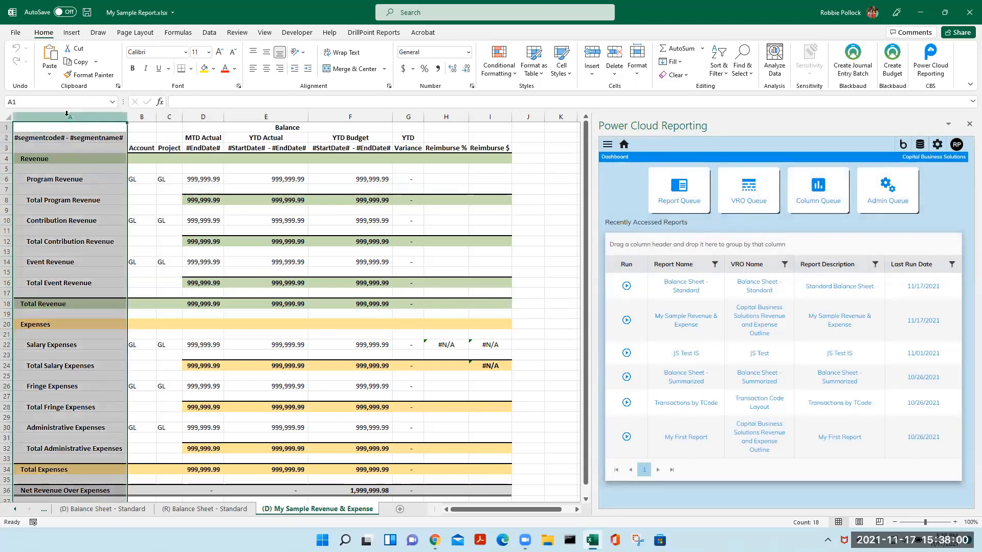
click(142, 117)
click(169, 116)
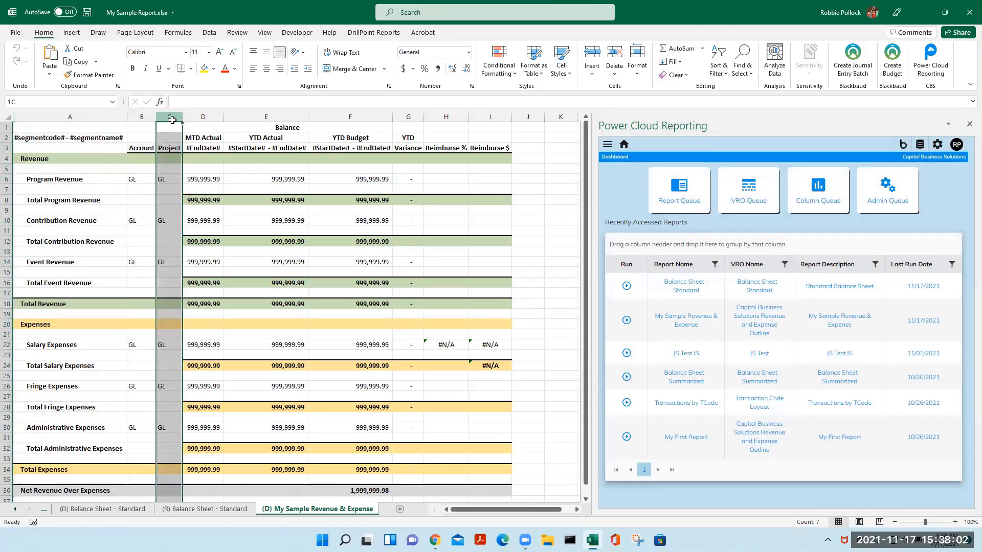
click(112, 115)
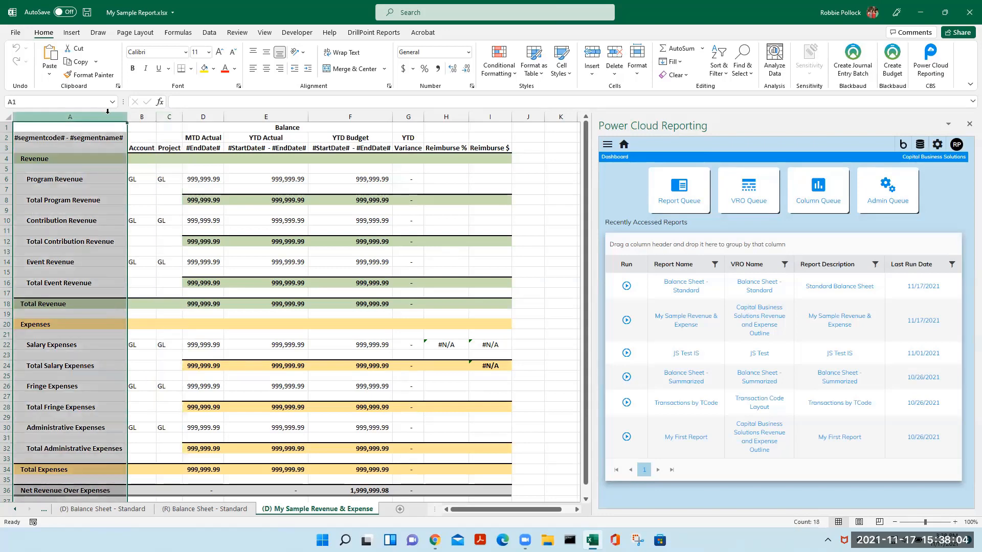
click(683, 319)
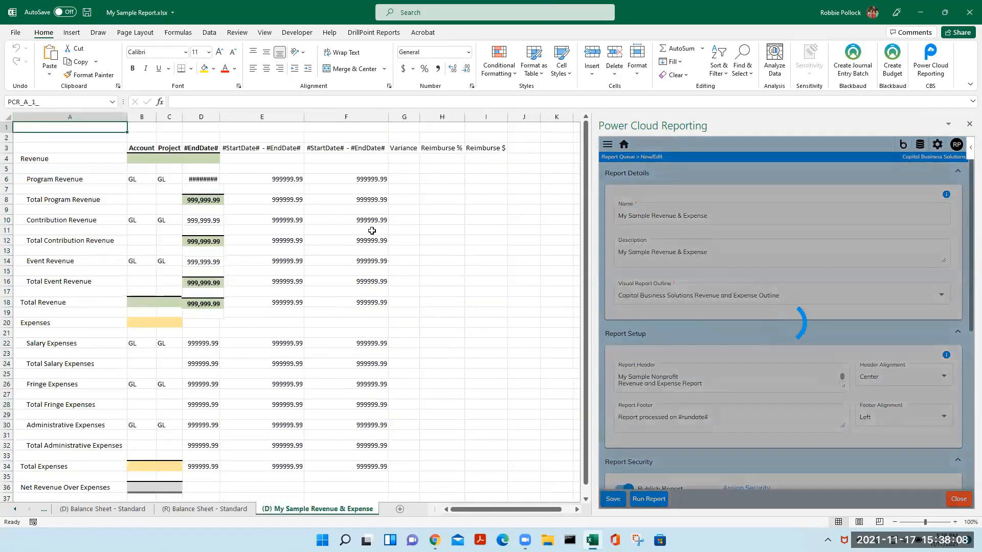
scroll(784, 391, down, 8)
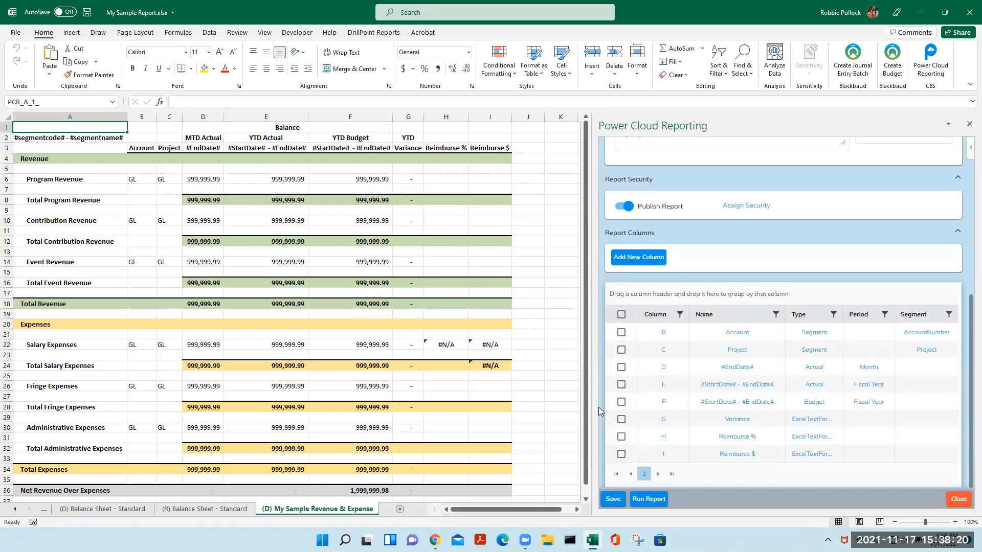
Open column B's definition, choose type Segment, segment Account Number and segment field [Code] Name, and close it without saving
click(737, 333)
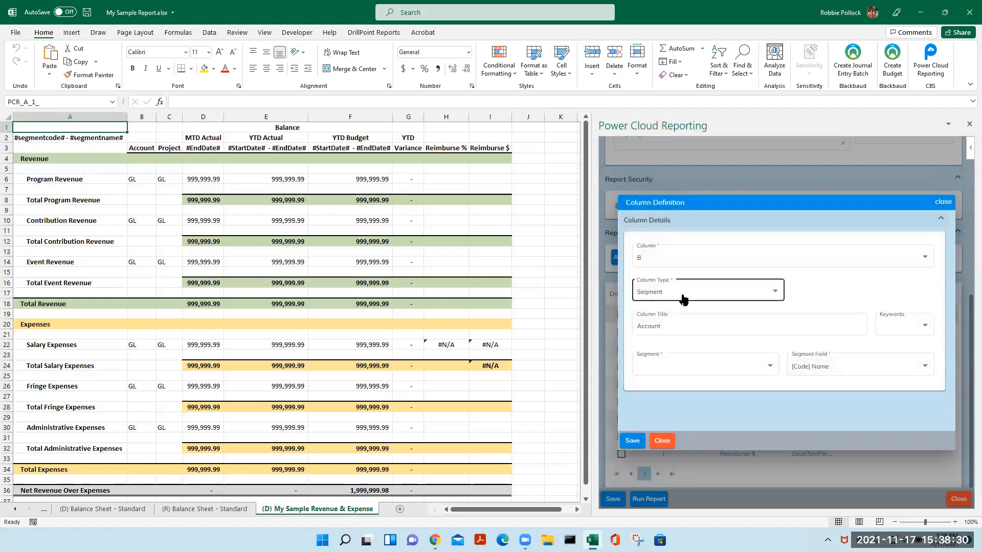
click(767, 294)
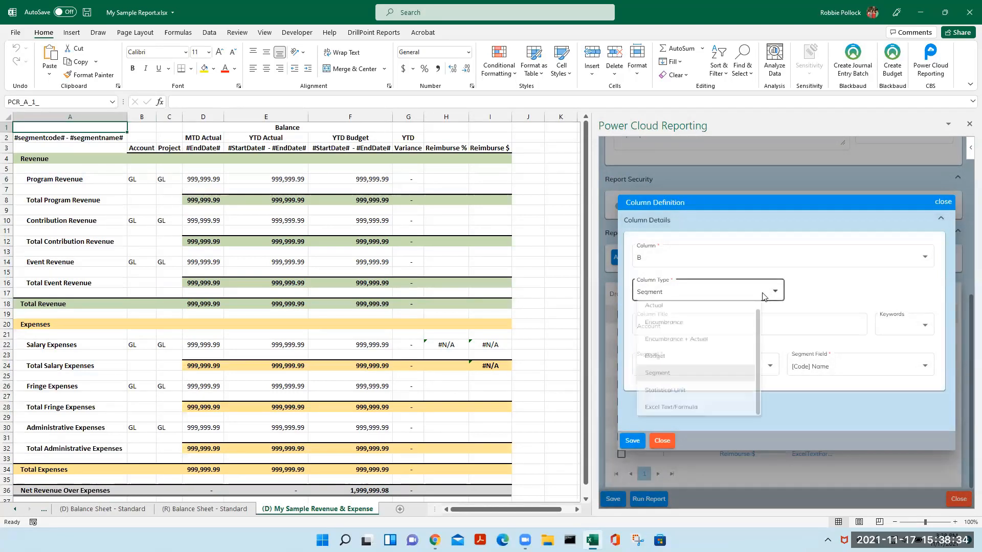
click(664, 373)
click(727, 374)
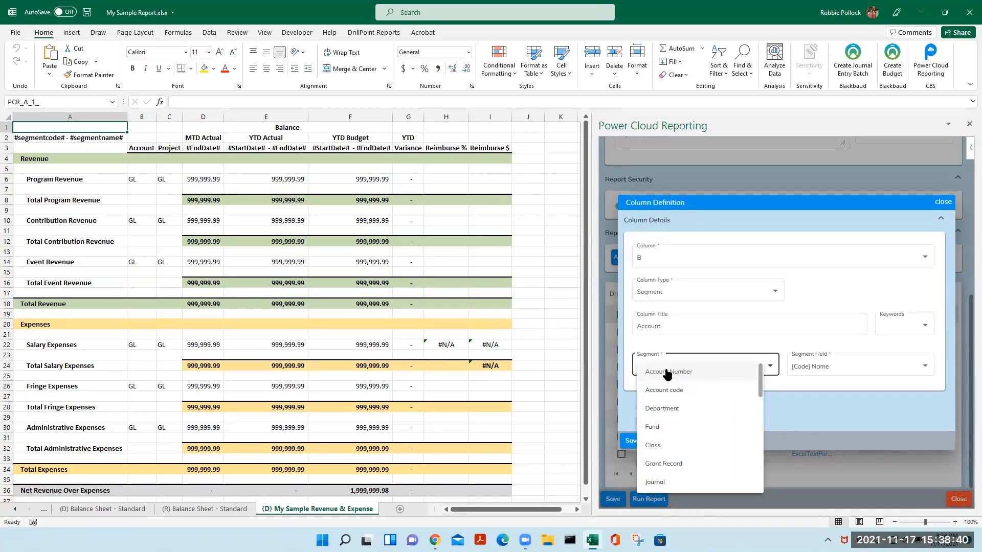
click(668, 373)
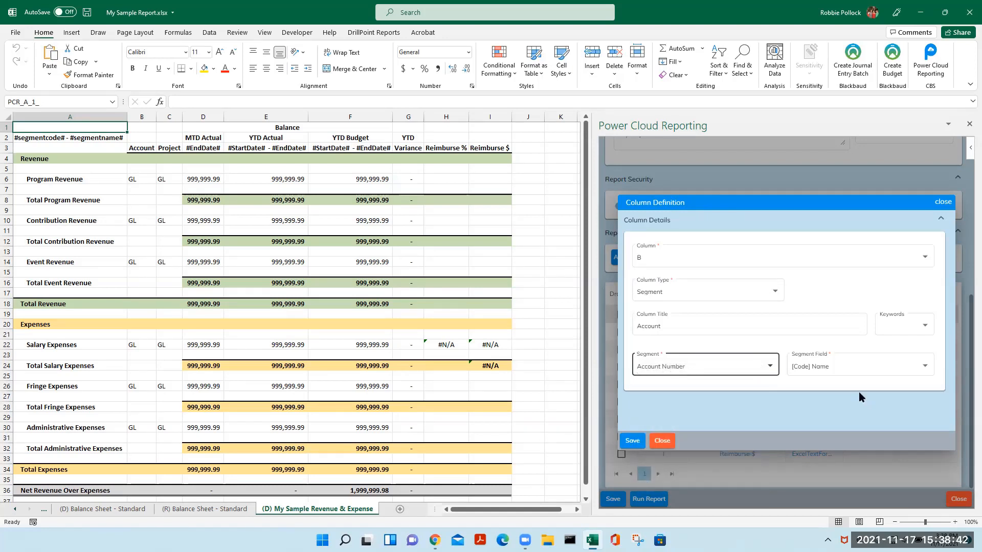
click(924, 367)
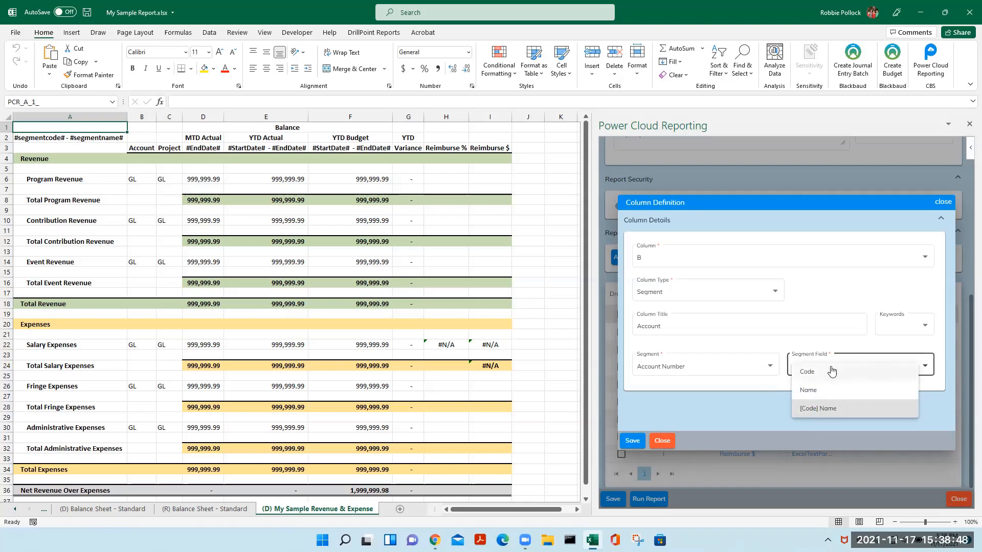
click(838, 408)
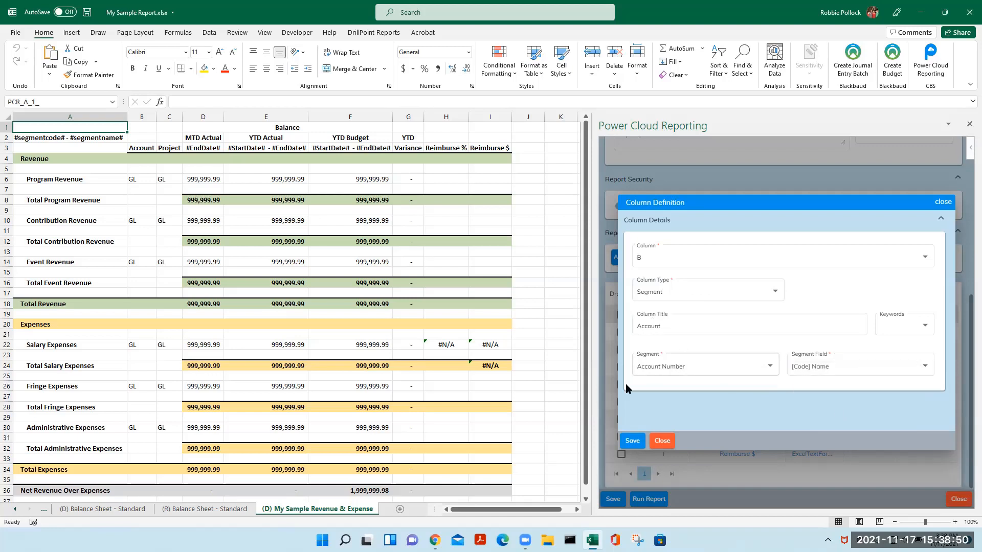
click(662, 441)
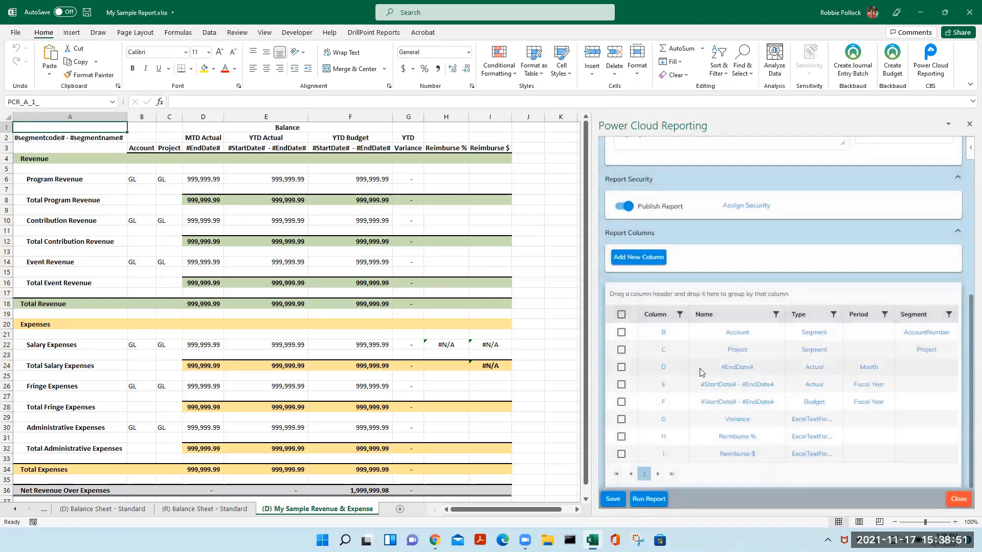
Open column C's definition, choose segment Project with segment field [Code] Name, and close it without saving
click(738, 351)
click(746, 363)
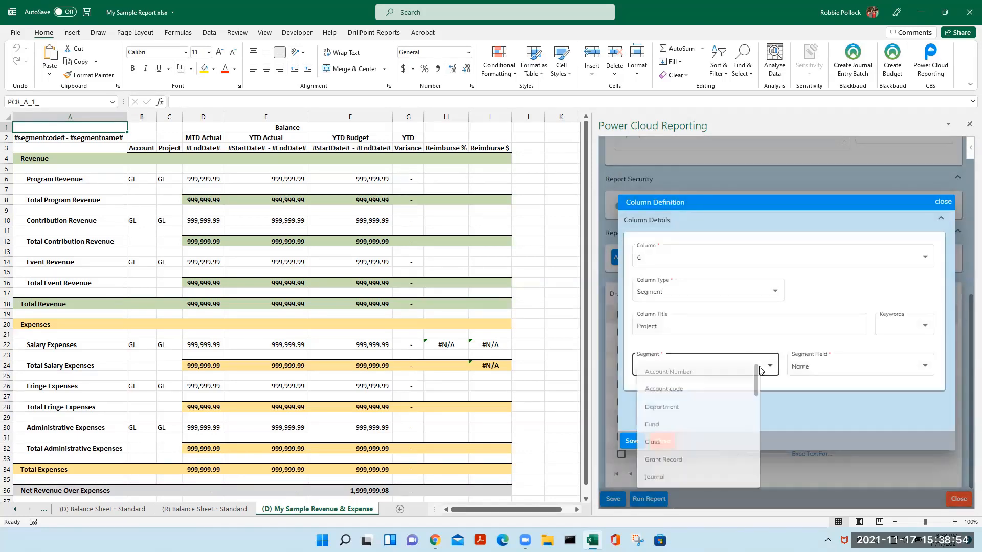
scroll(664, 450, down, 2)
click(660, 464)
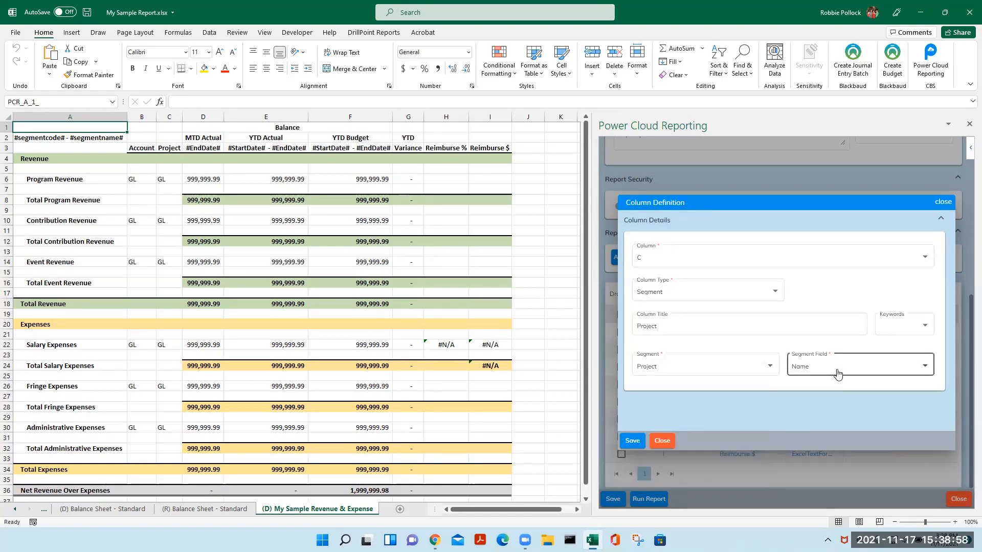
click(835, 373)
click(821, 408)
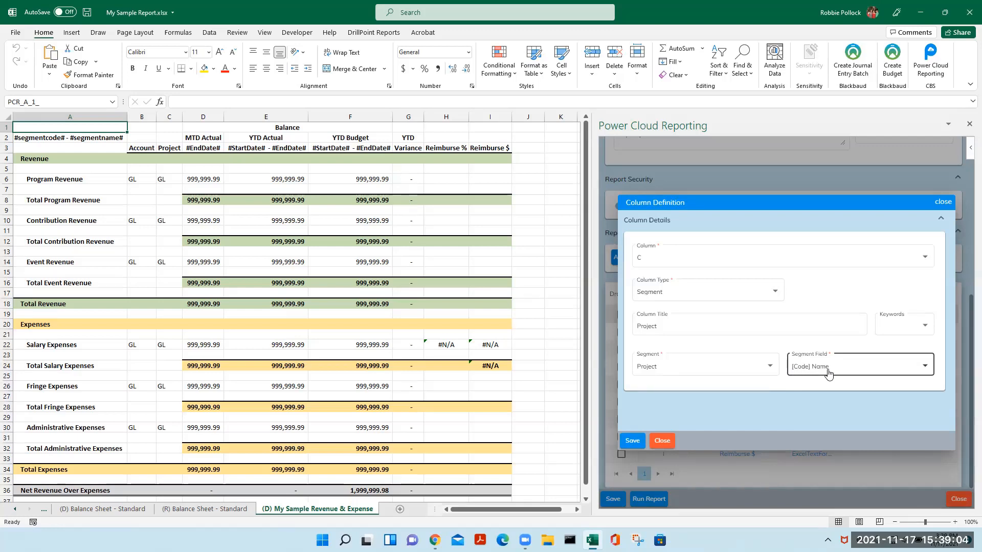
click(661, 441)
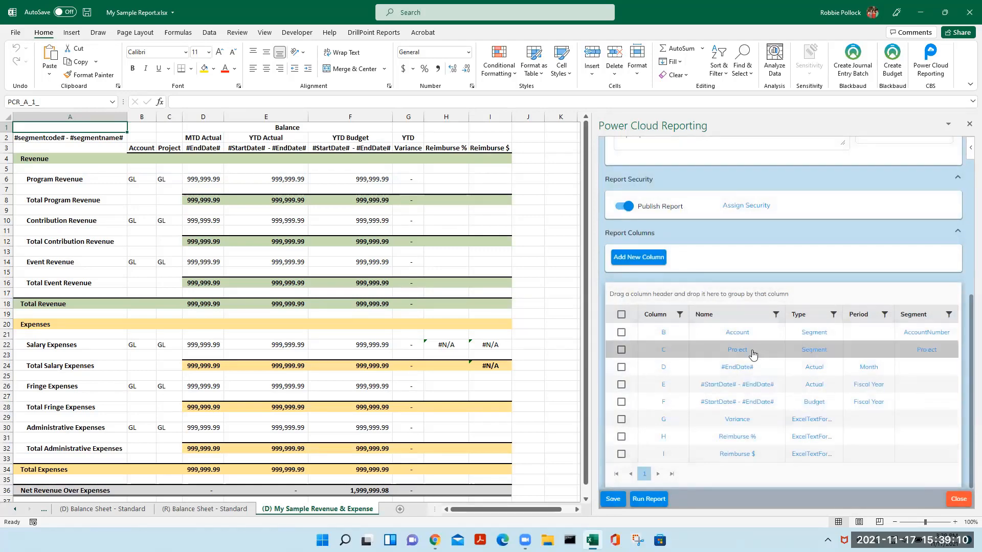
Open column D's definition, select the matching worksheet column, and review the column type options, keeping Actual
click(730, 368)
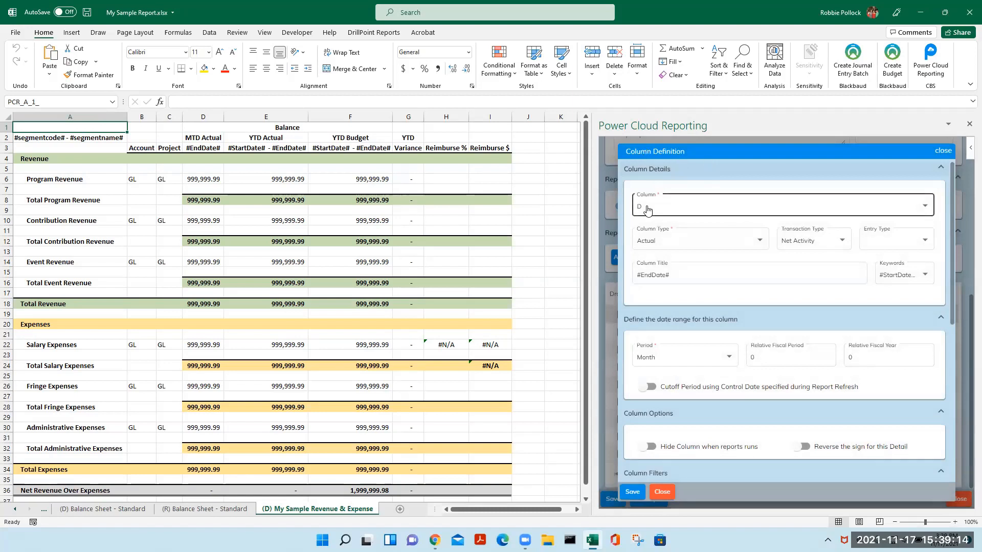
click(213, 117)
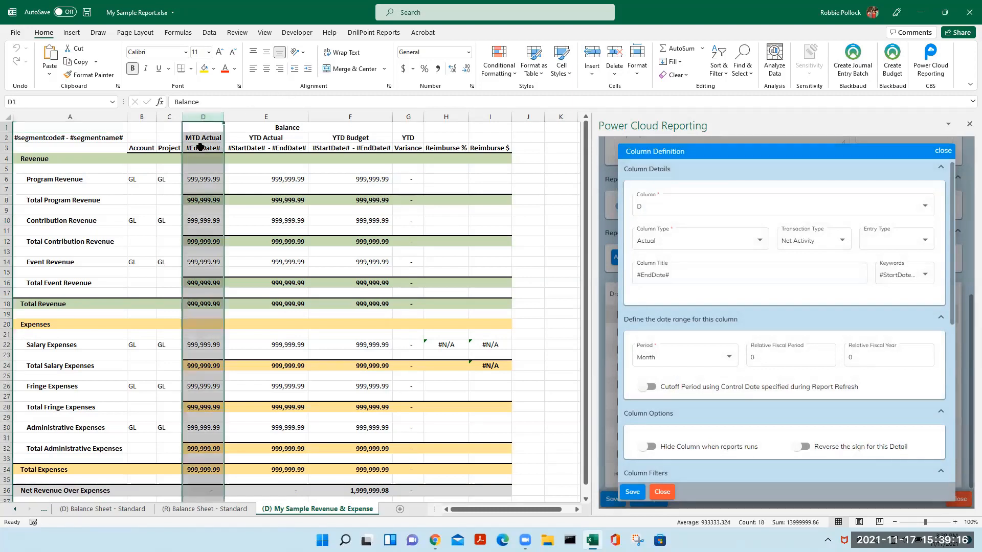
click(667, 243)
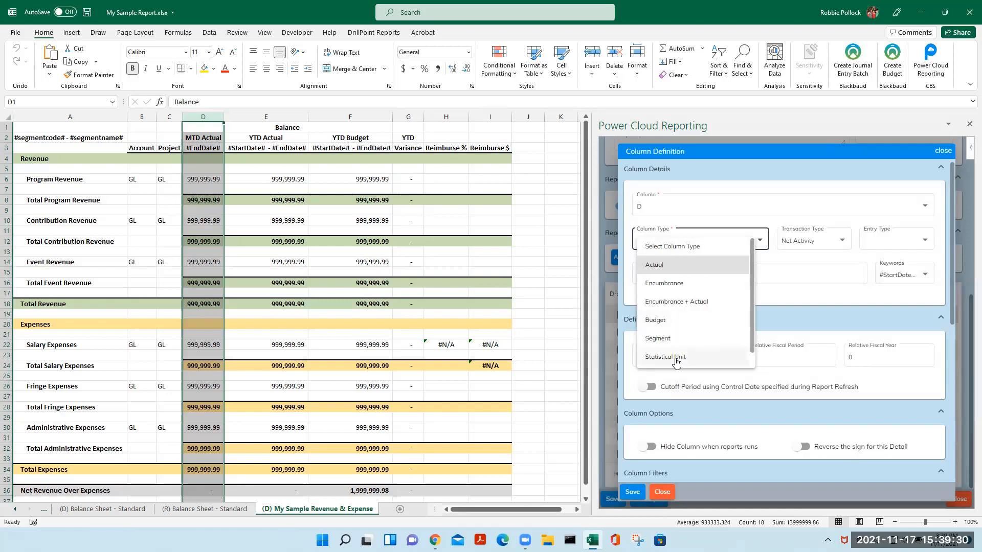
scroll(658, 344, down, 1)
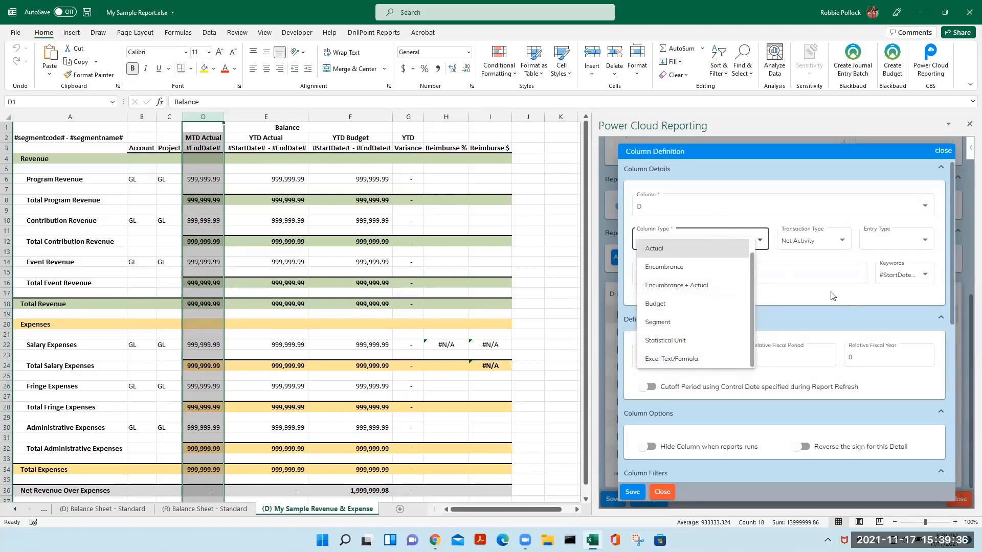
click(696, 249)
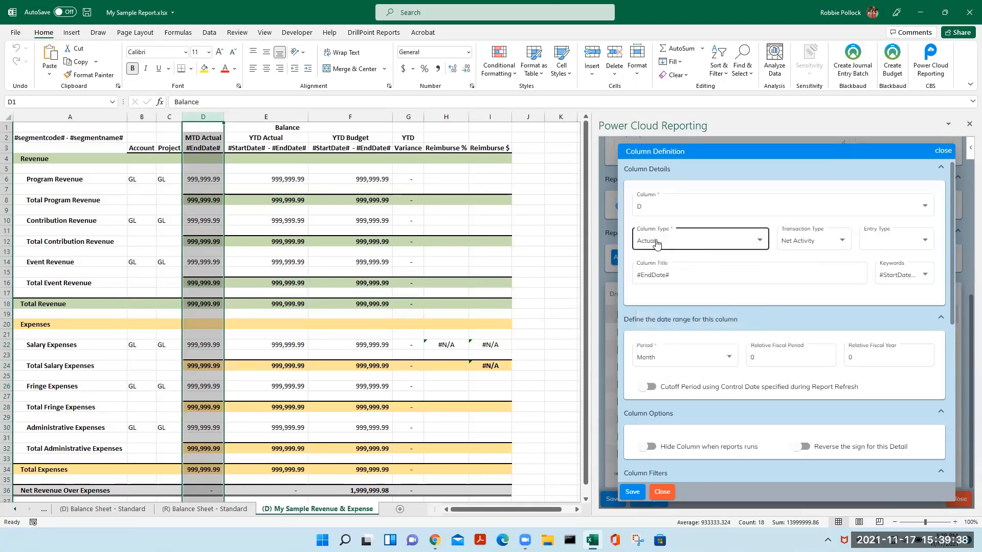
Examine column D's title, the available title keywords, and the period options for its date range, keeping Month
click(660, 275)
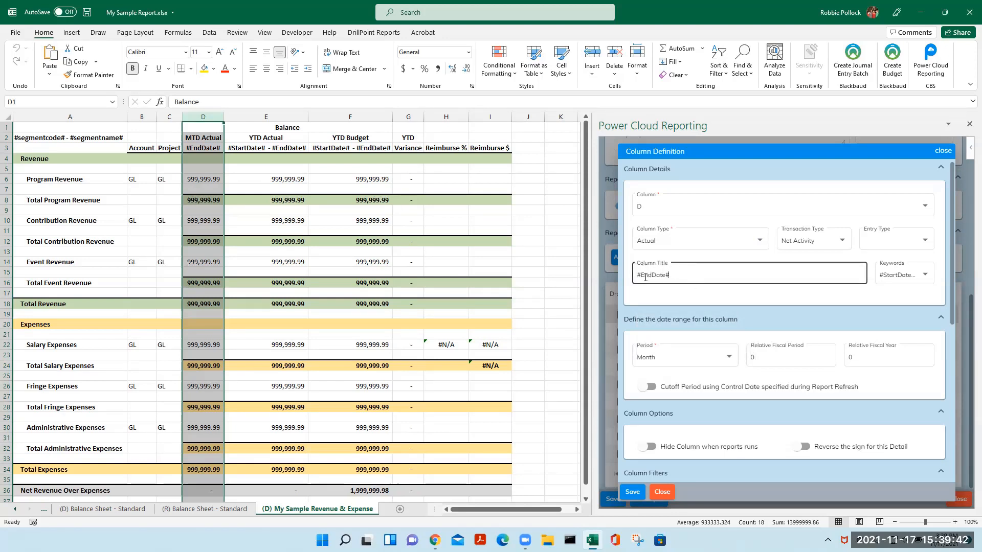
click(925, 276)
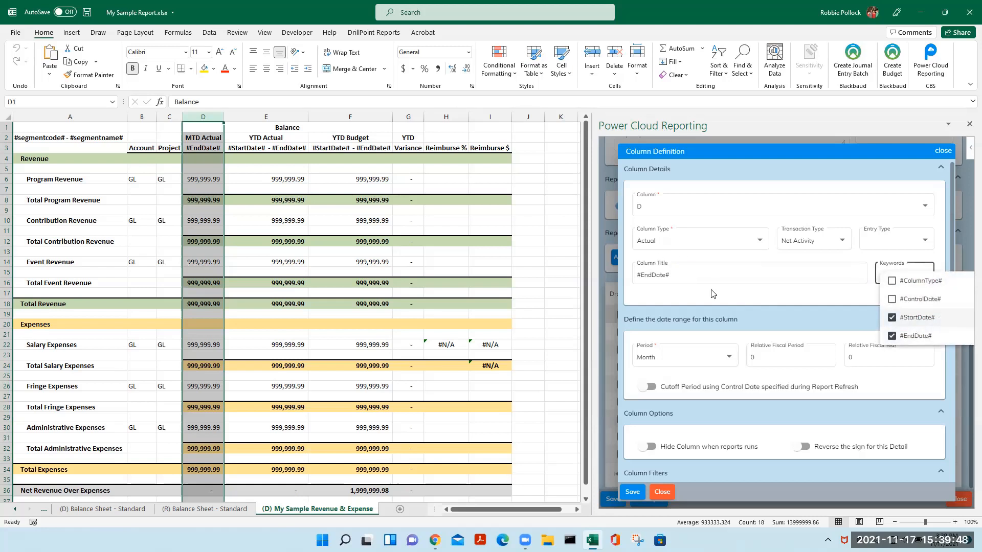
click(691, 274)
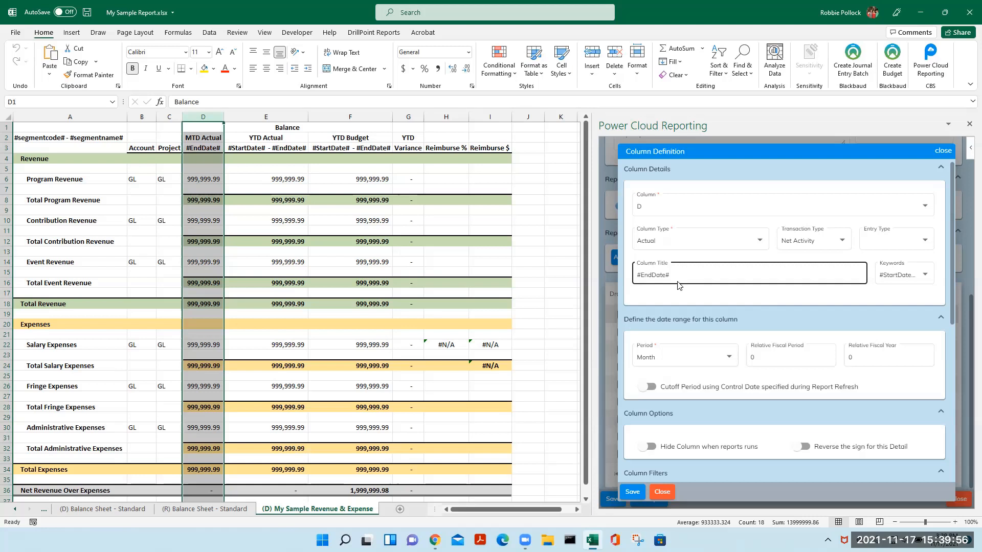
scroll(693, 294, down, 3)
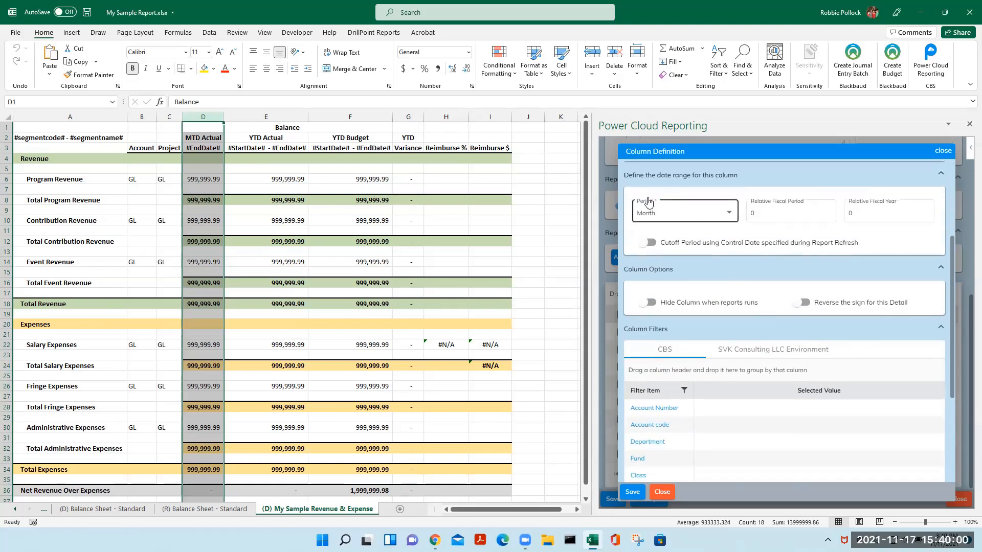
click(724, 215)
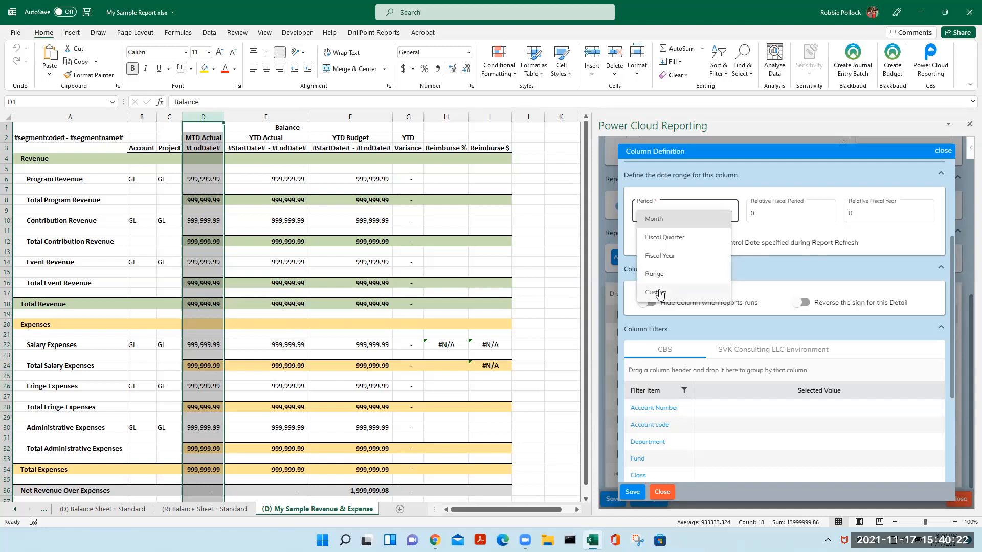
click(652, 220)
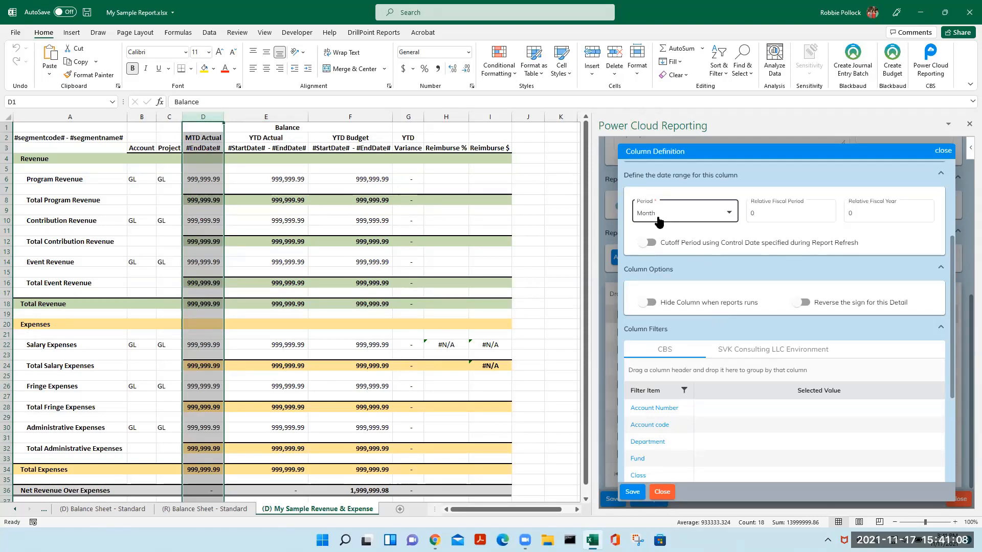
Try column D's relative fiscal period at -1 and -2, and return it to 0
click(761, 215)
click(875, 211)
key(shift+Tab)
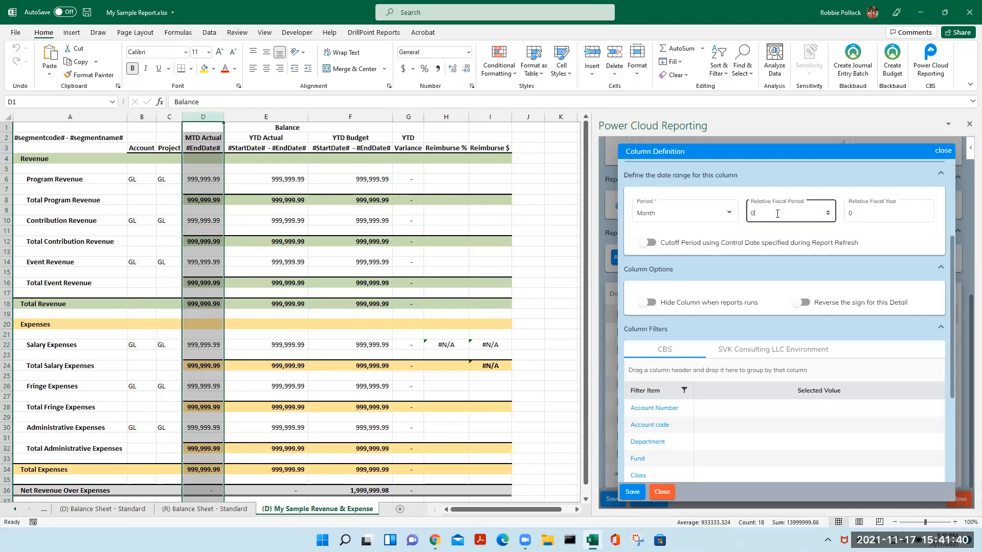
key(BackSpace)
text(-1)
click(771, 215)
key(BackSpace)
text(2)
key(BackSpace)
text(0)
Try column D's relative fiscal year at -1 and -2, and return it to 0
click(889, 217)
click(873, 223)
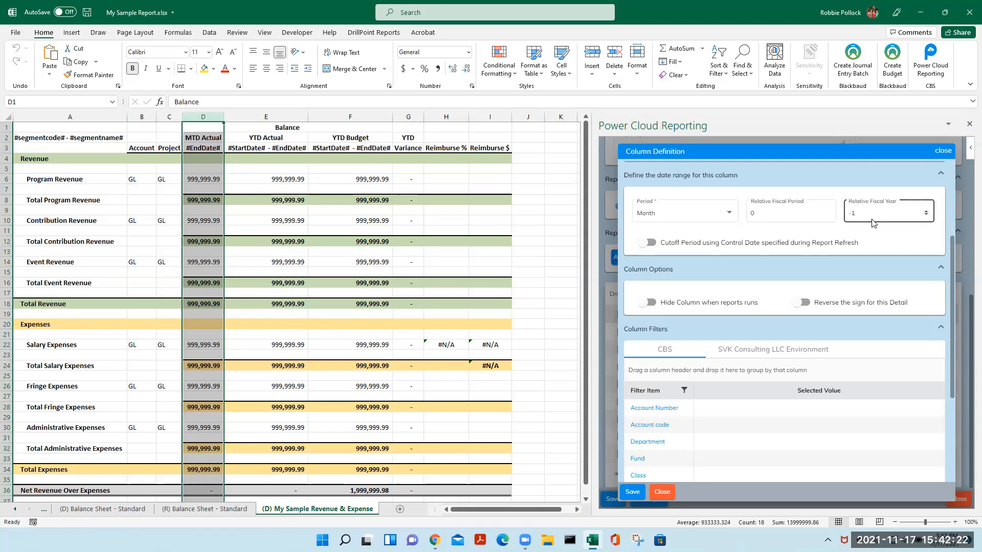
key(BackSpace)
text(2)
key(BackSpace)
key(BackSpace)
text(0)
click(888, 240)
Review column D's column options and CBS filter items, and close the definition without saving
scroll(780, 309, down, 5)
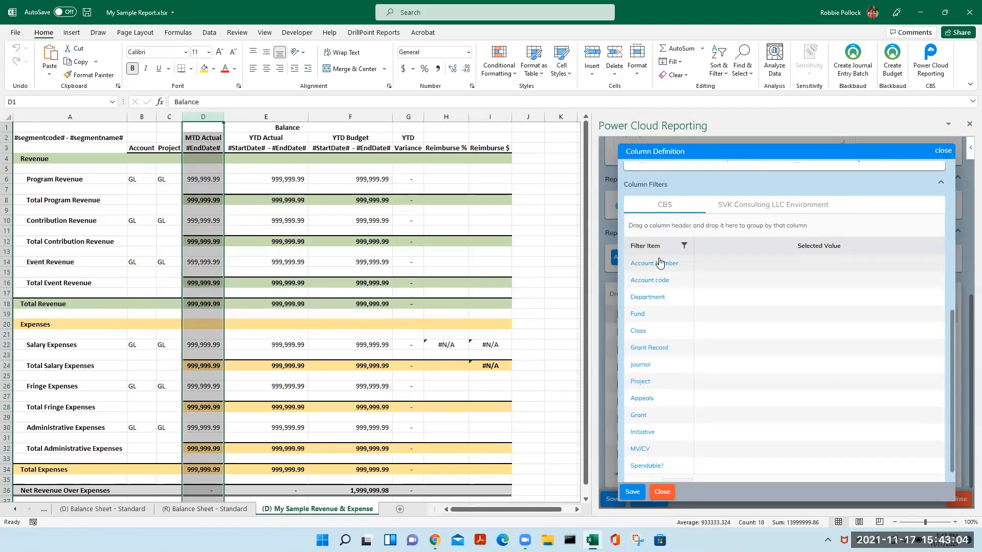
scroll(660, 258, down, 1)
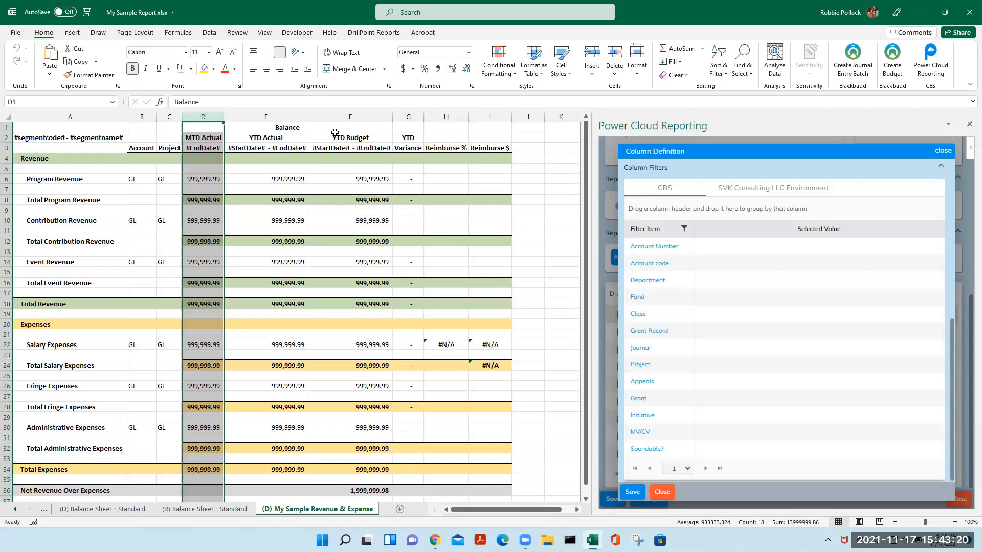
scroll(806, 335, up, 3)
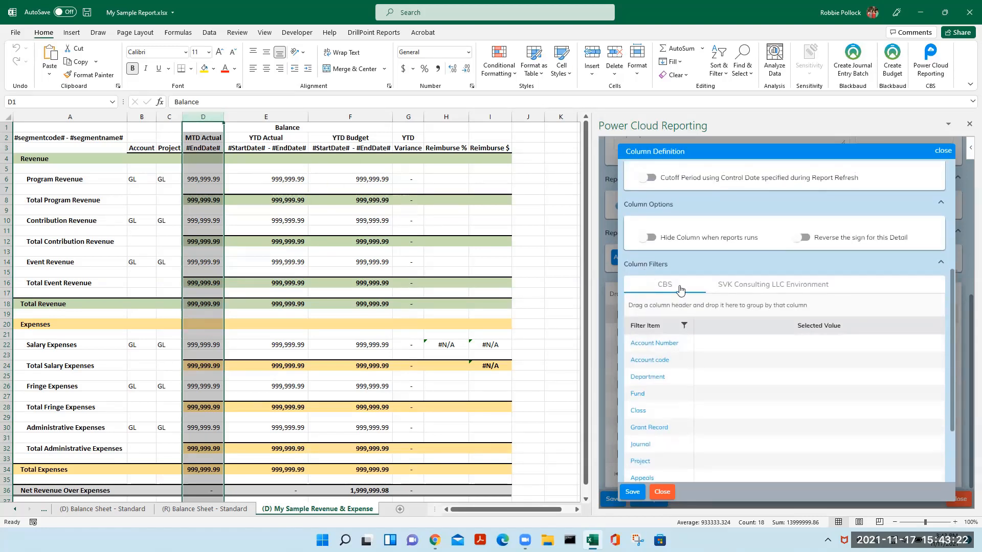
scroll(760, 348, up, 3)
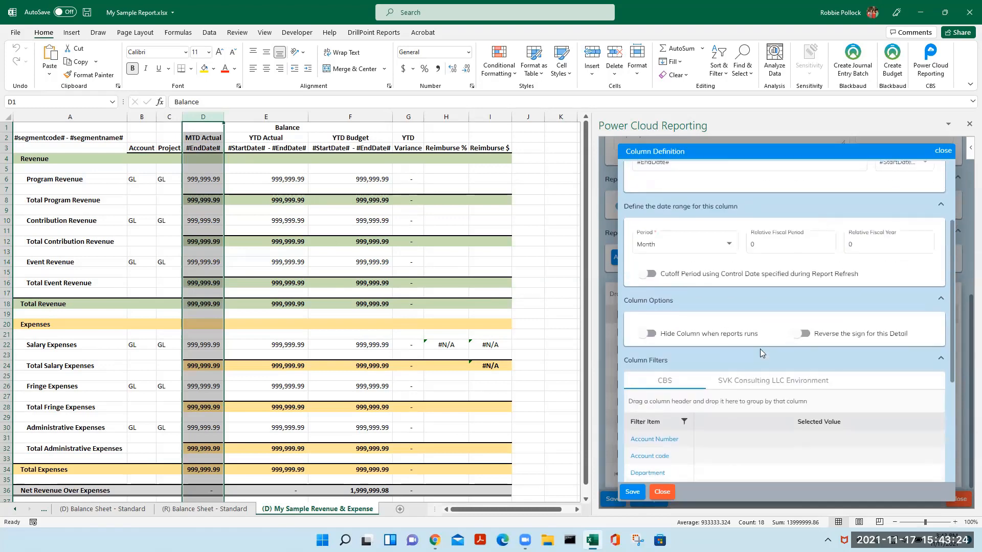
click(661, 491)
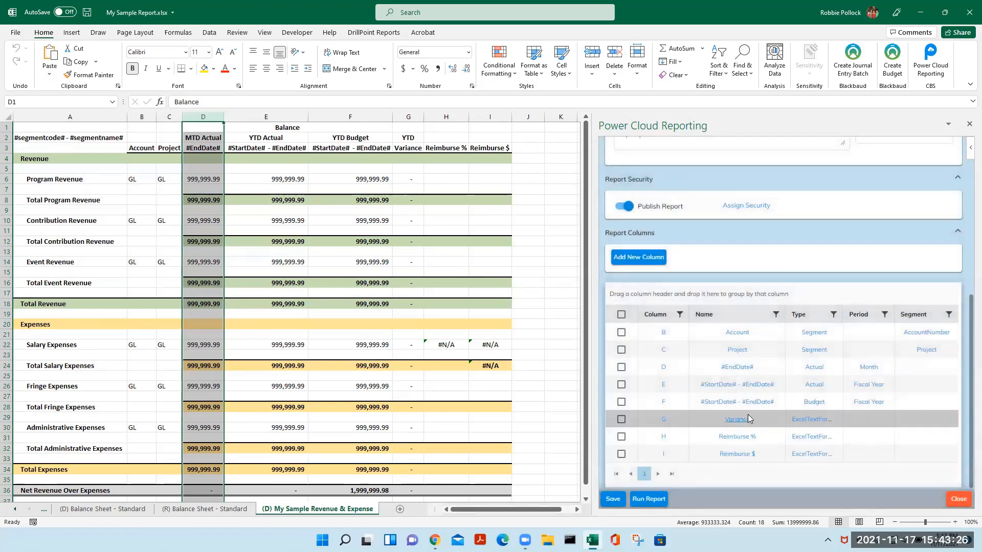
Try column E's relative fiscal period at -1 and -2, and close its definition without saving
click(815, 385)
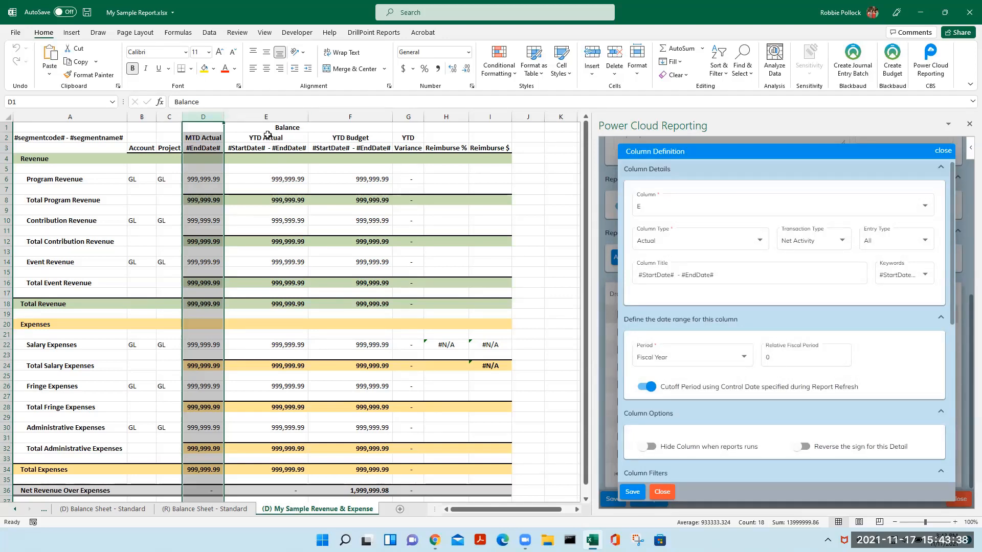
click(790, 357)
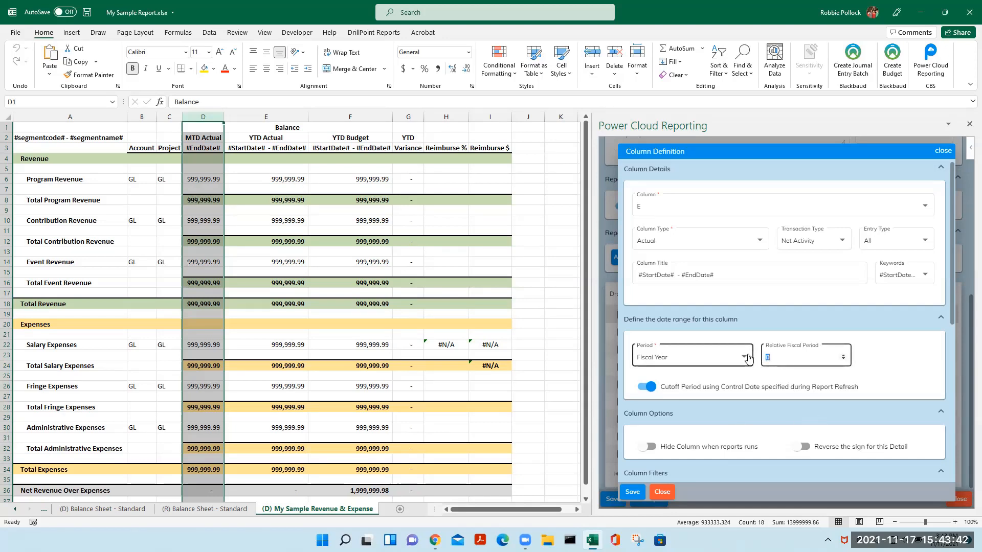
text(-1)
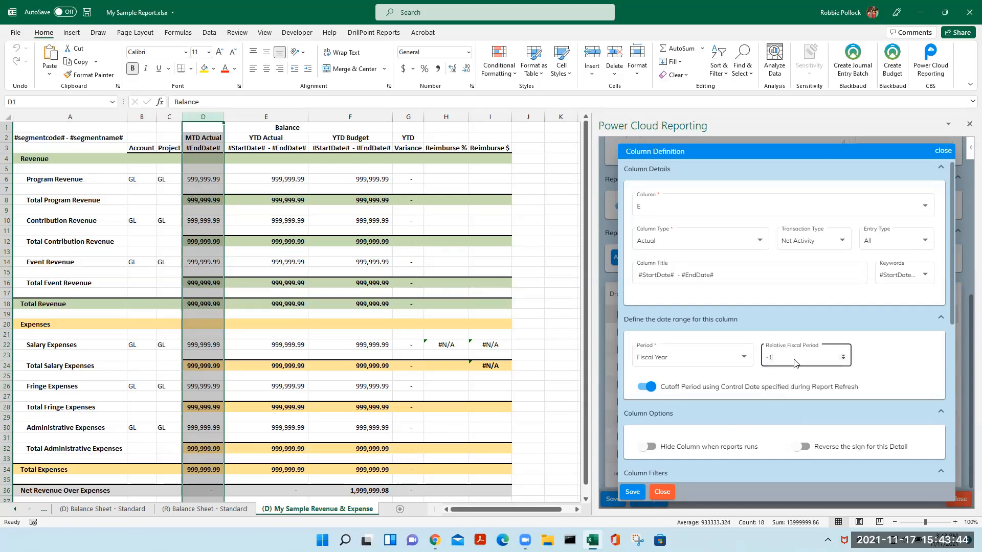
click(794, 363)
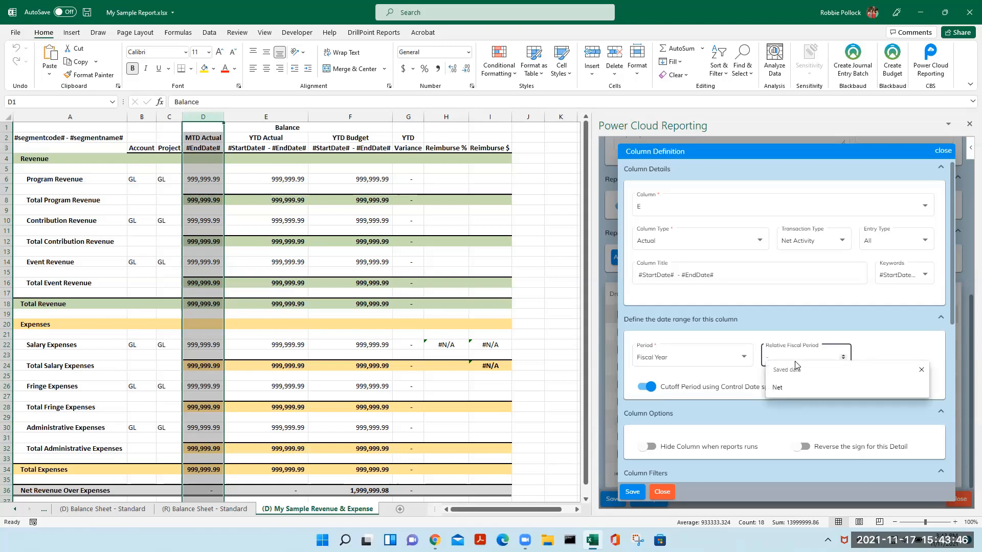
text(2)
key(BackSpace)
key(BackSpace)
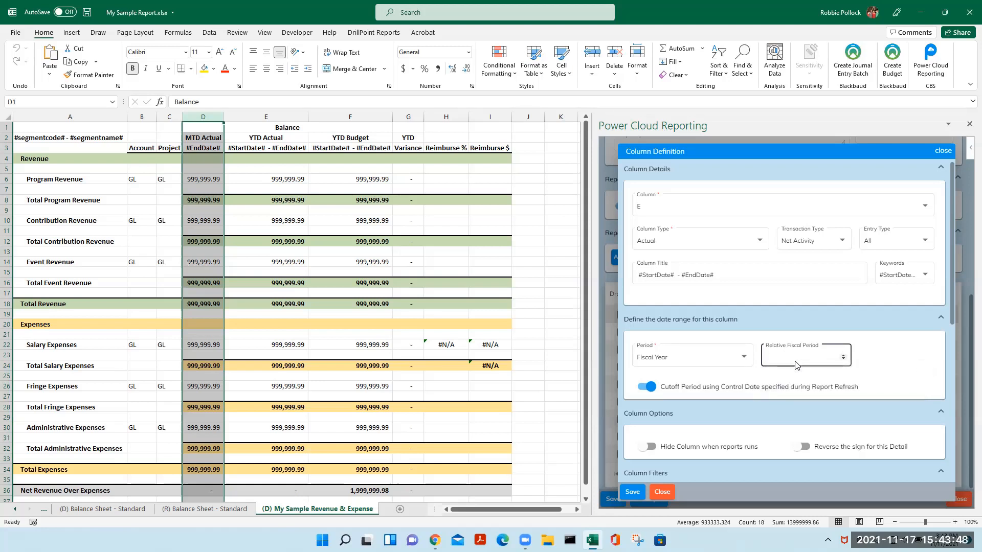
click(663, 492)
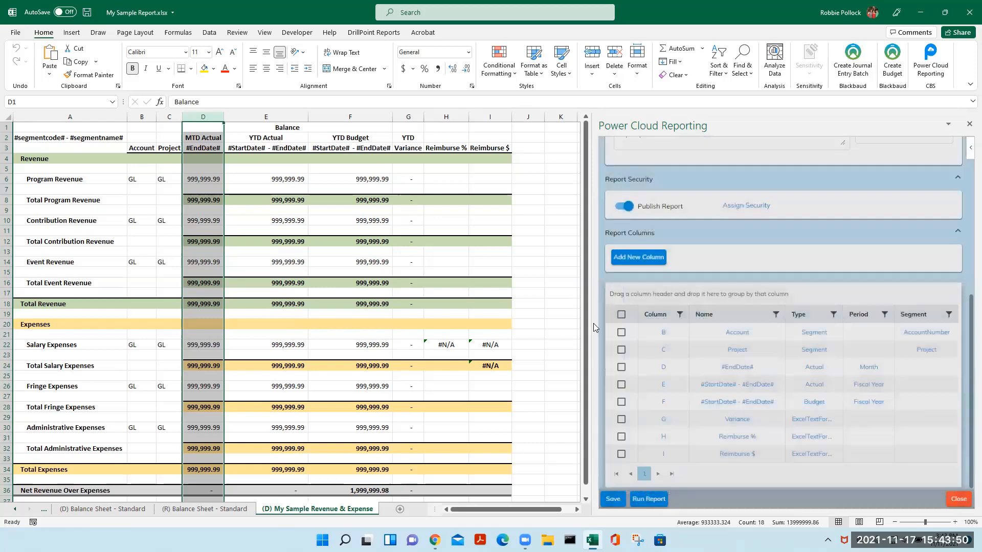
Open column F's definition and examine the budgets available for it, keeping [99] 10% Increase for 2021
click(812, 403)
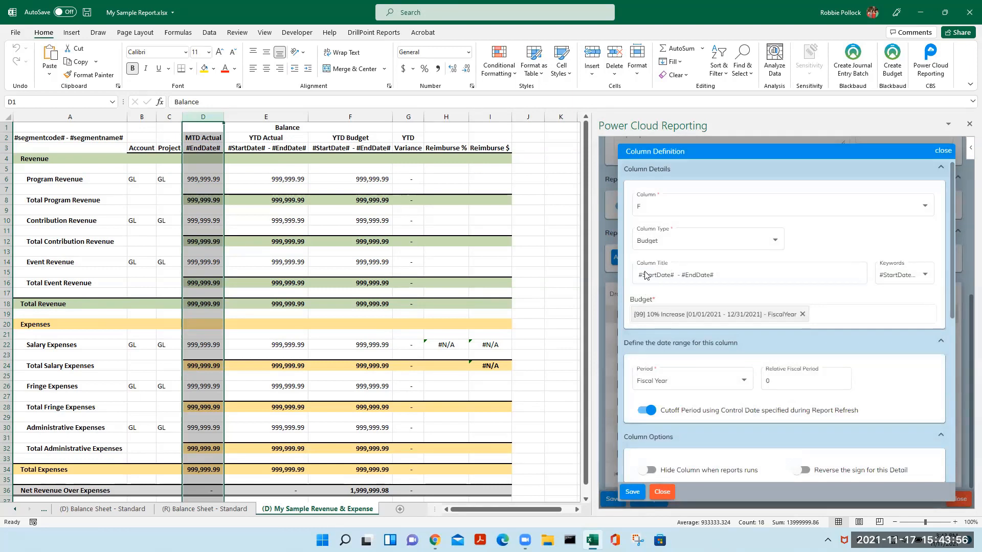
drag(641, 298, 658, 307)
click(835, 316)
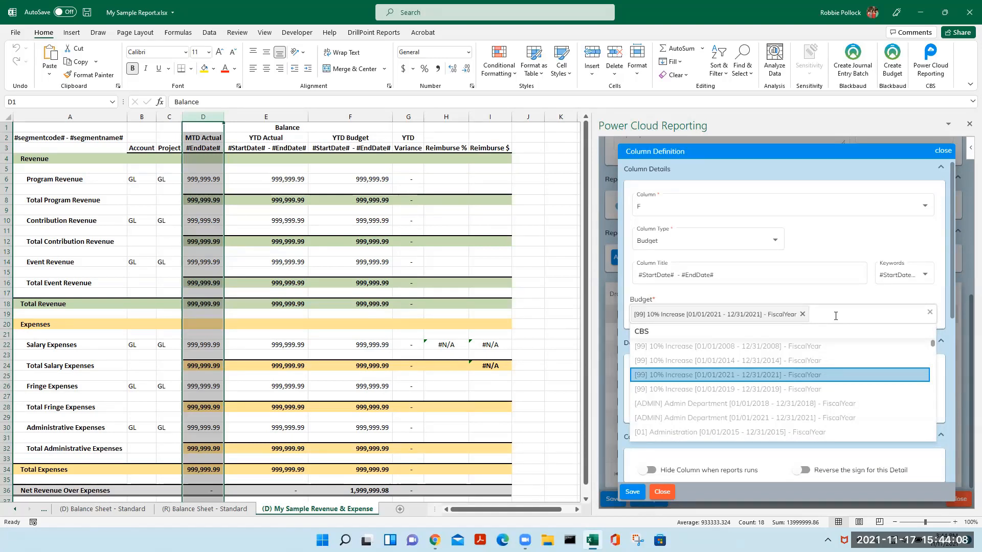
drag(870, 301, 839, 291)
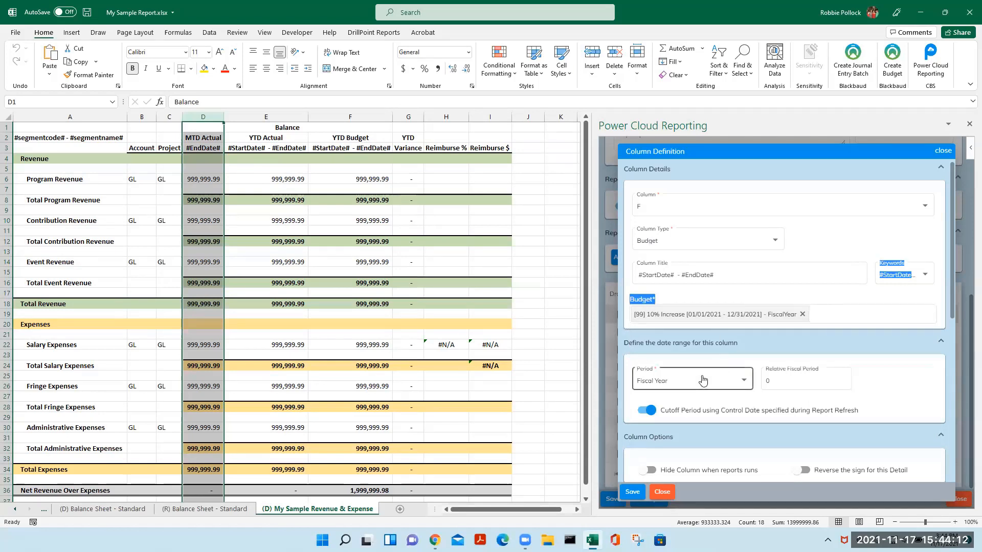
Review column F's date range options and CBS filter items, keeping Fiscal Year, and close the definition without saving
click(743, 410)
click(743, 410)
scroll(744, 410, down, 3)
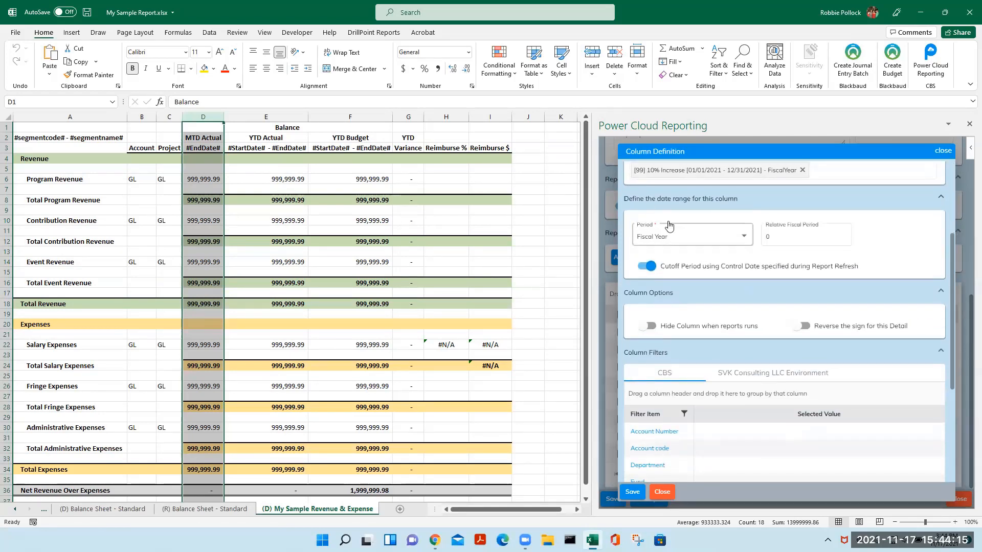
click(740, 236)
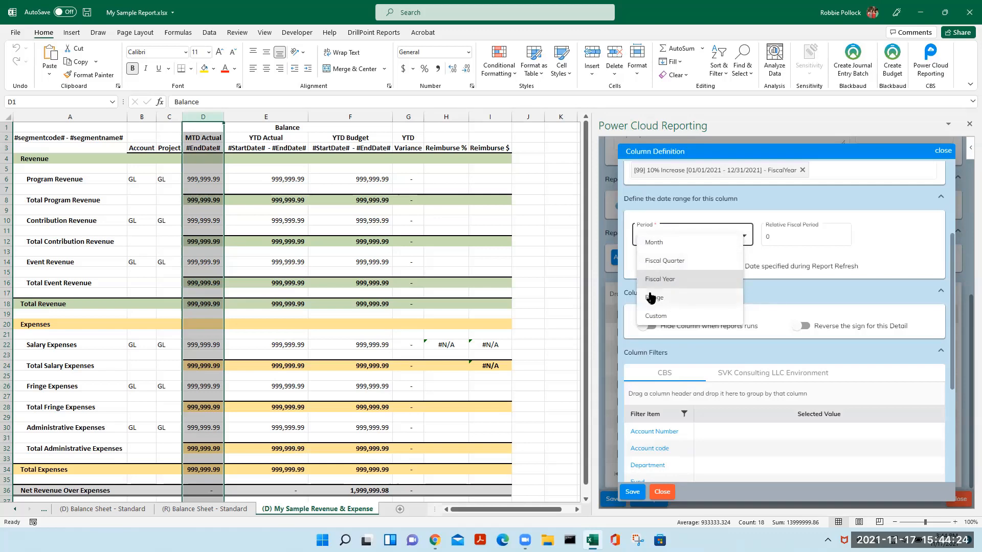
click(880, 266)
scroll(838, 321, down, 4)
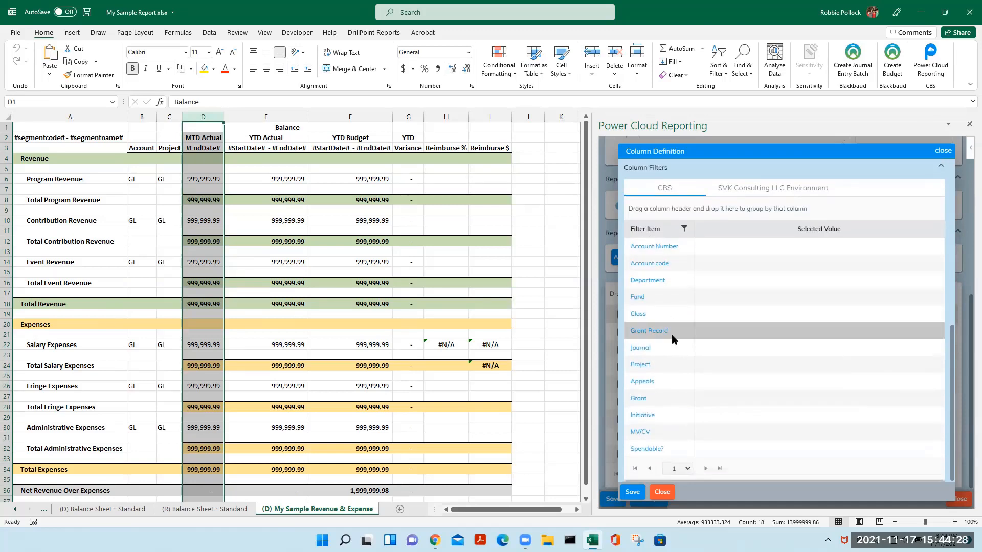
click(663, 492)
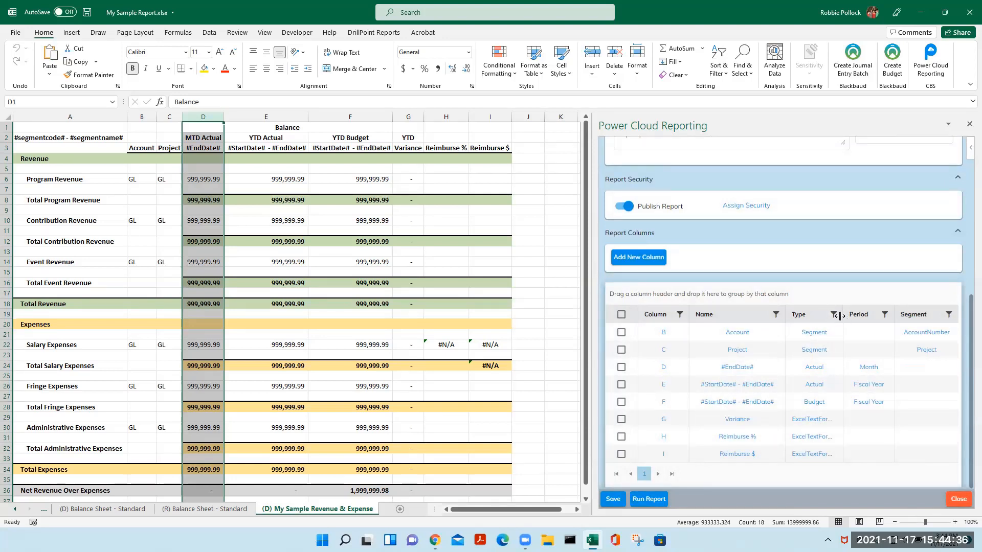
Widen the Type column of the report columns list and inspect the formulas in G6, H22 and I22
drag(842, 320, 863, 323)
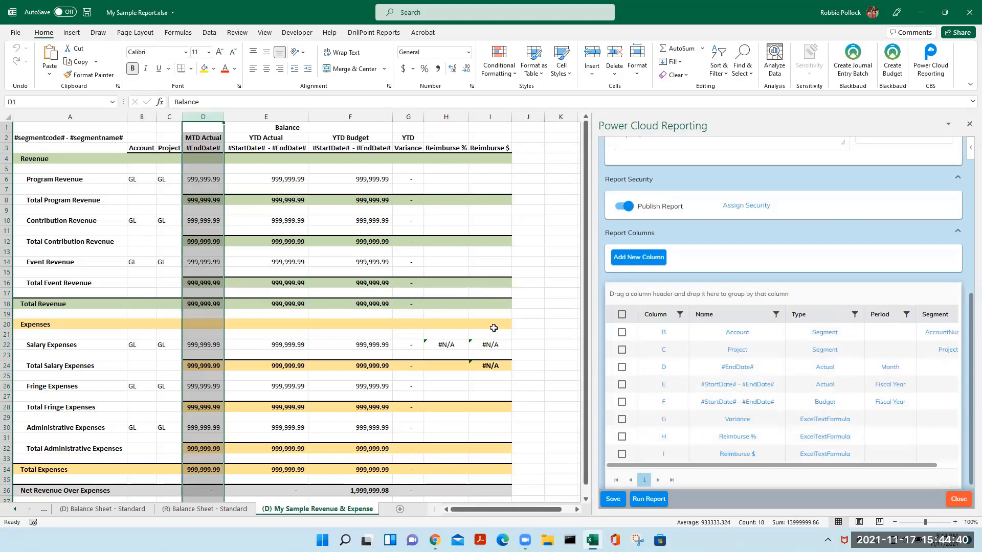
click(415, 184)
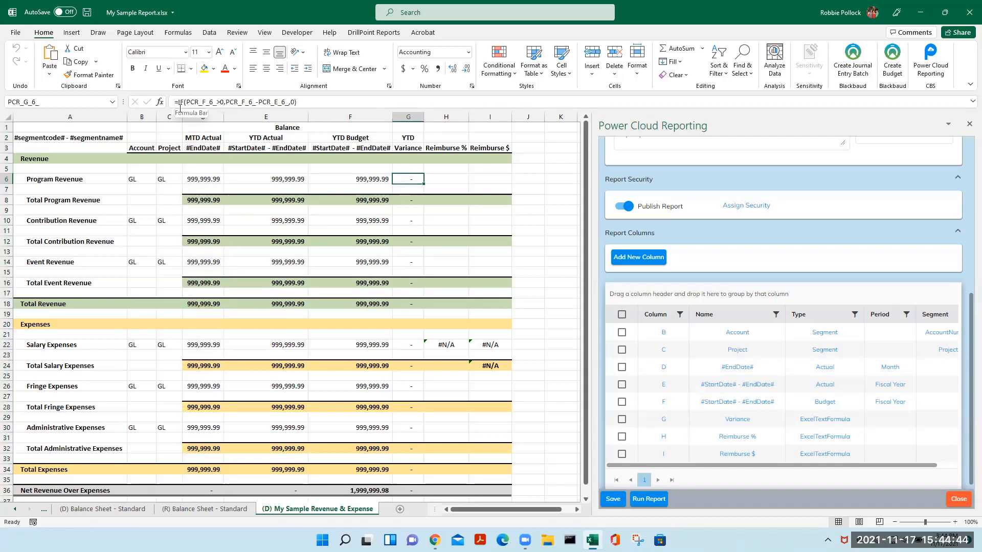
click(451, 347)
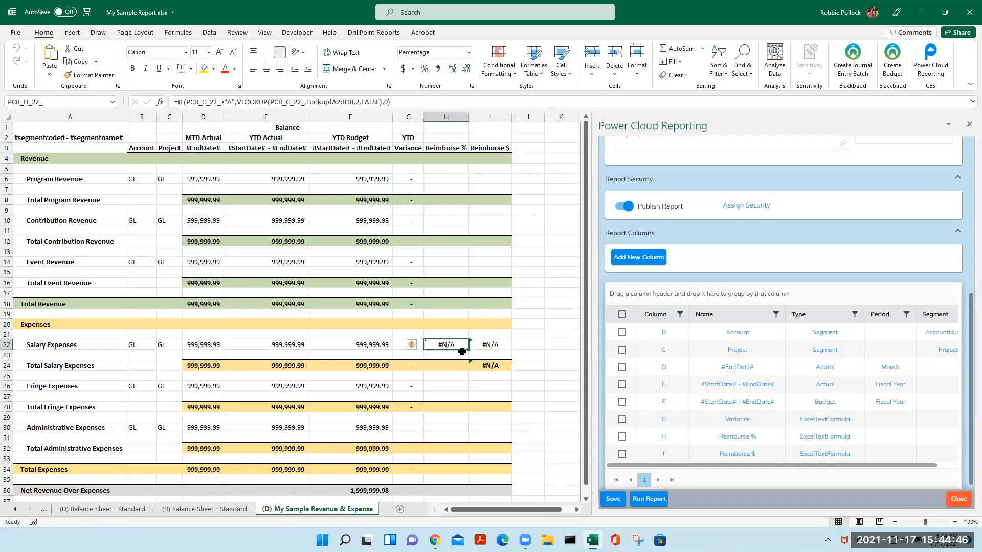
key(Left)
key(Right)
key(Right)
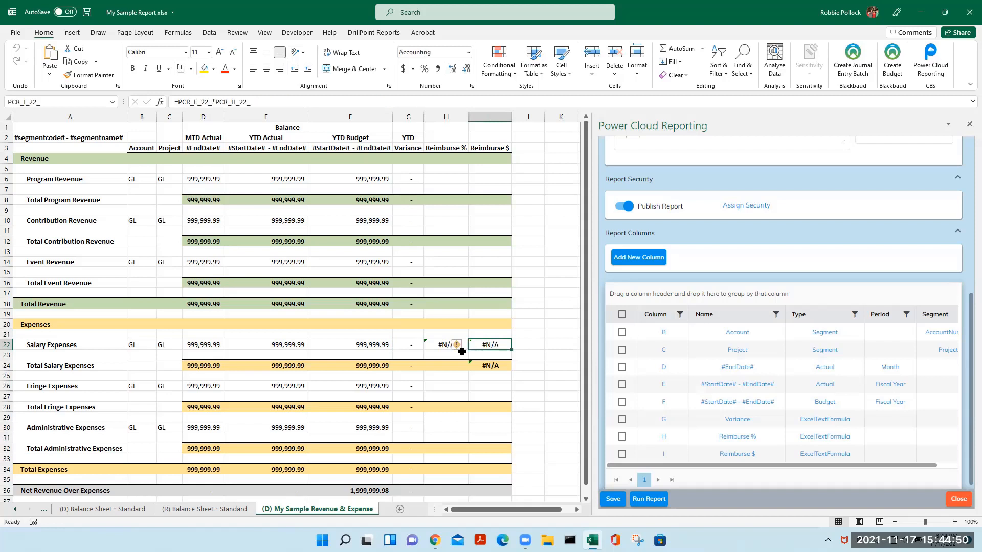
click(529, 346)
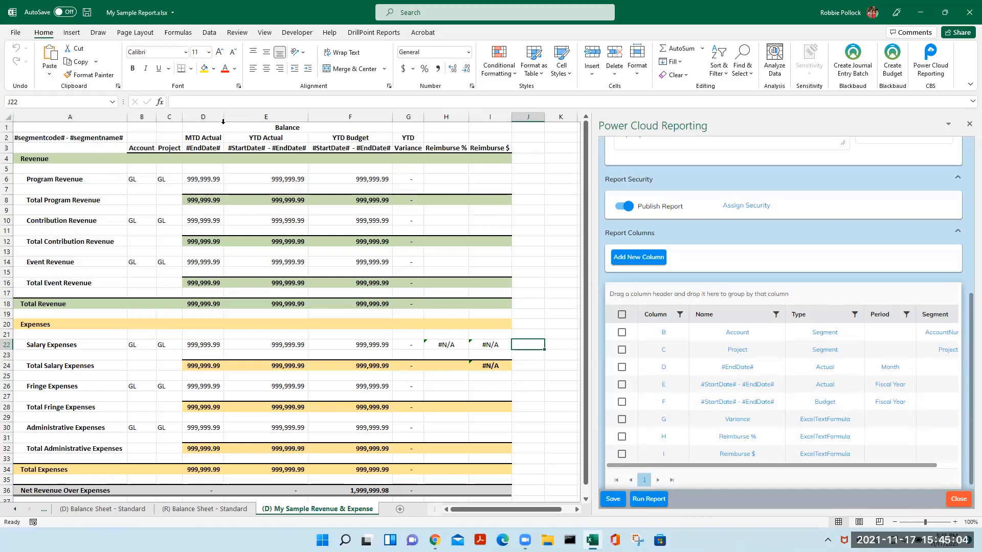
Review the report design's layout from the Revenue heading and column titles through the totals to the Net Revenue Over Expenses row
drag(74, 158, 147, 170)
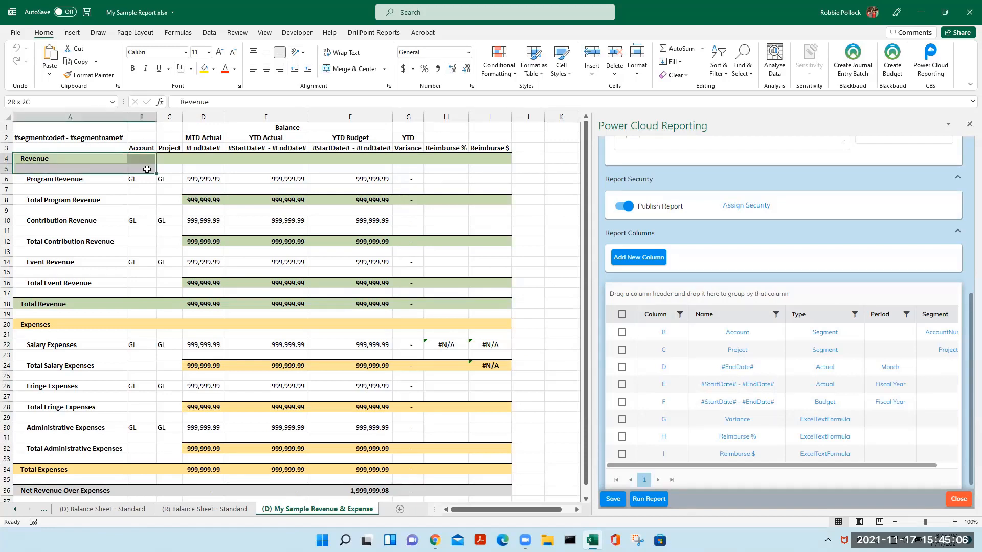
click(54, 161)
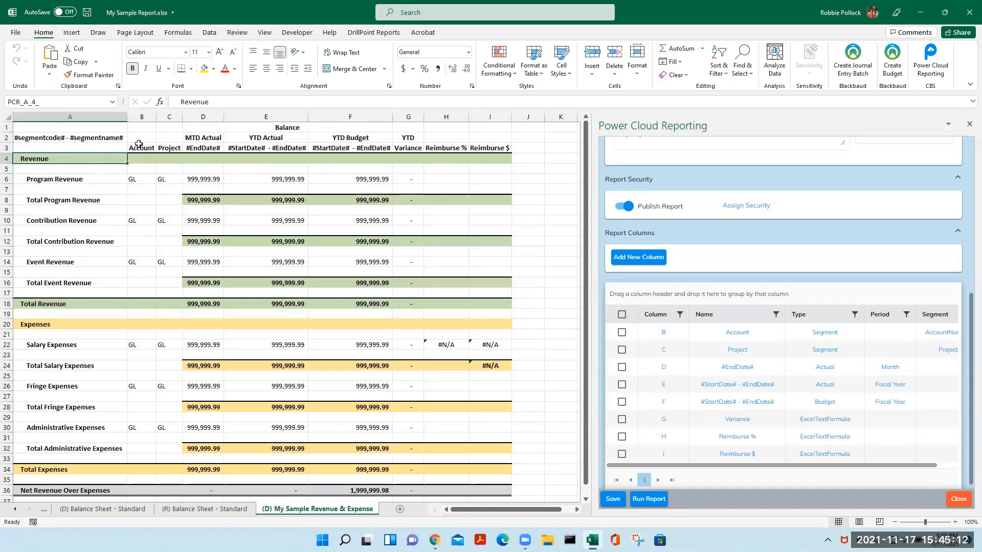
drag(139, 145, 197, 158)
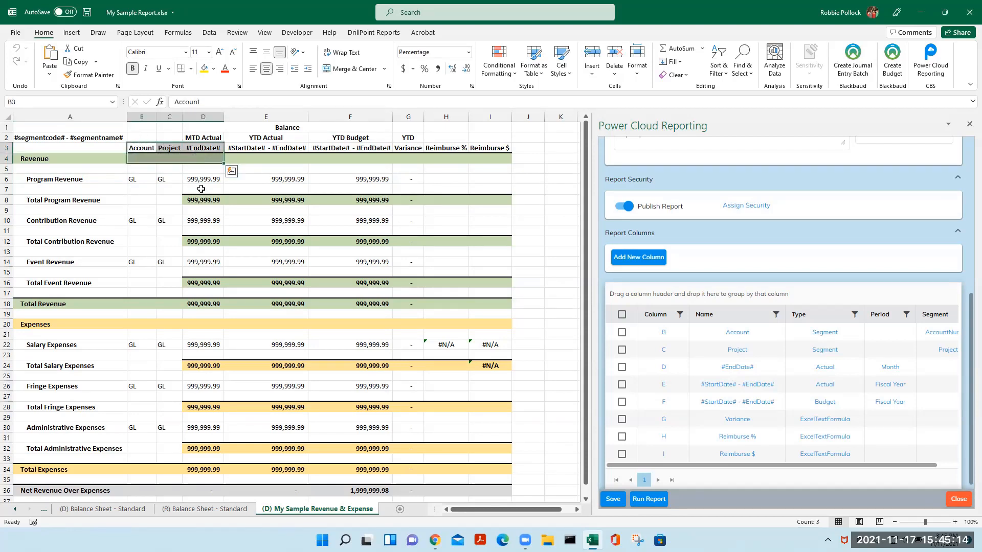
click(199, 200)
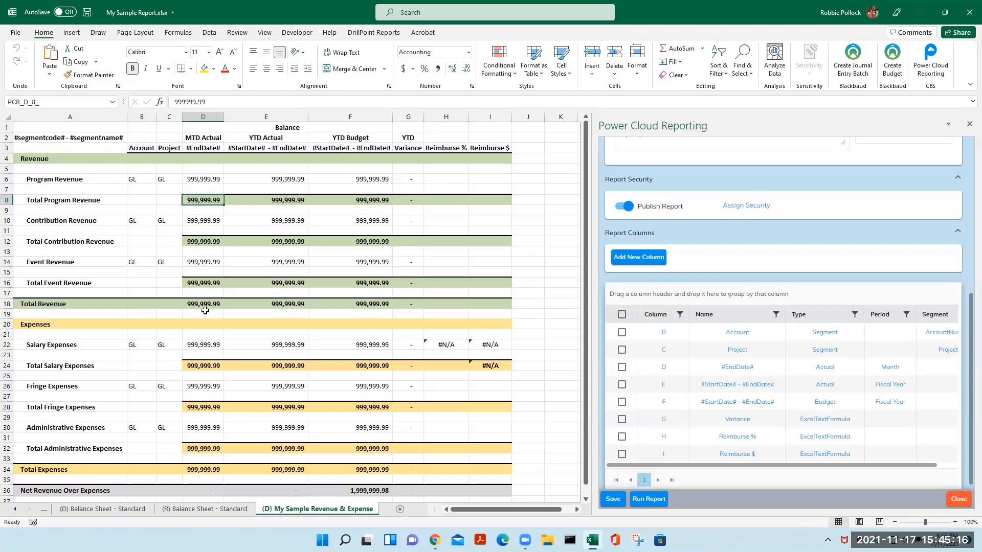
scroll(205, 310, down, 2)
click(42, 428)
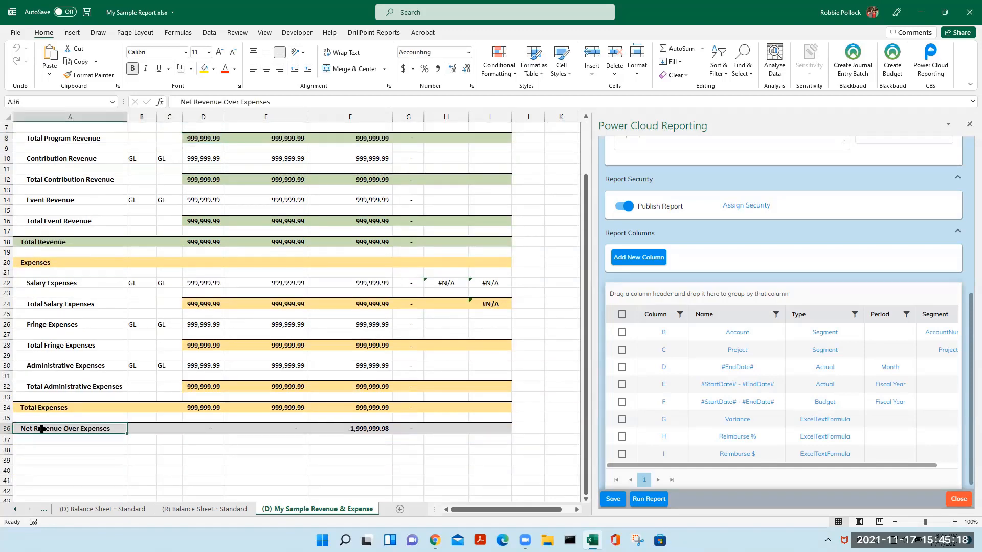
click(91, 448)
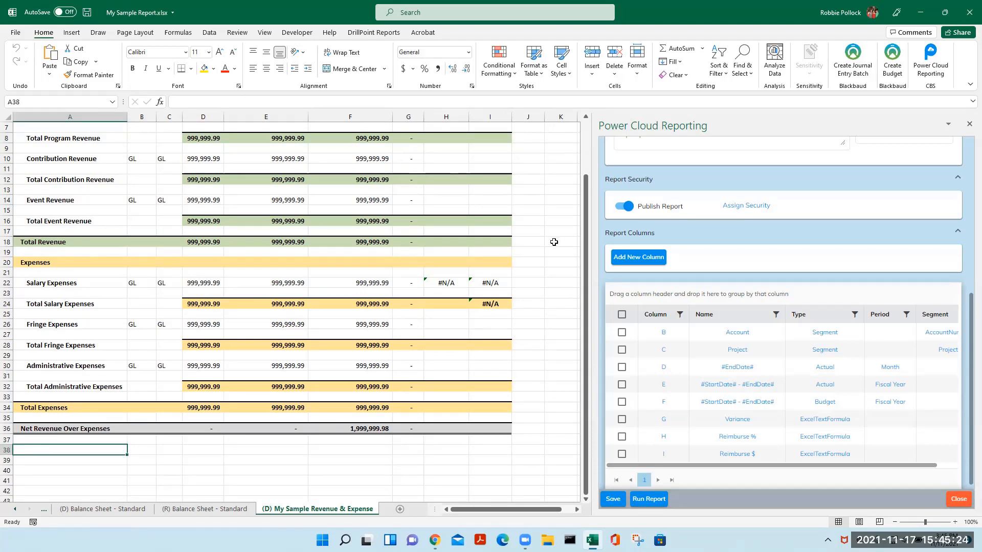
scroll(586, 143, up, 2)
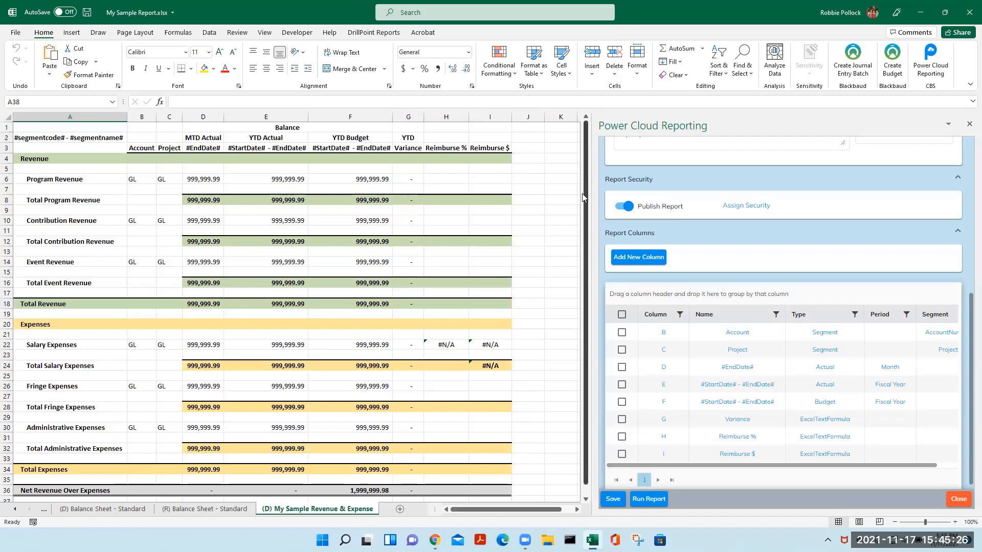
Run the My Sample Revenue & Expense report, narrow the reporting pane to show all report columns, and look through the rows
click(645, 499)
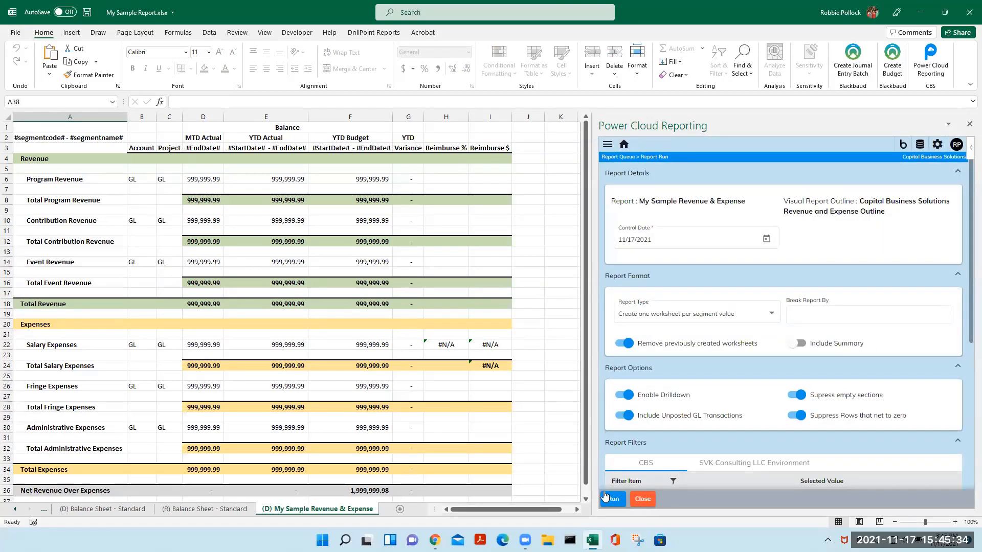
click(604, 492)
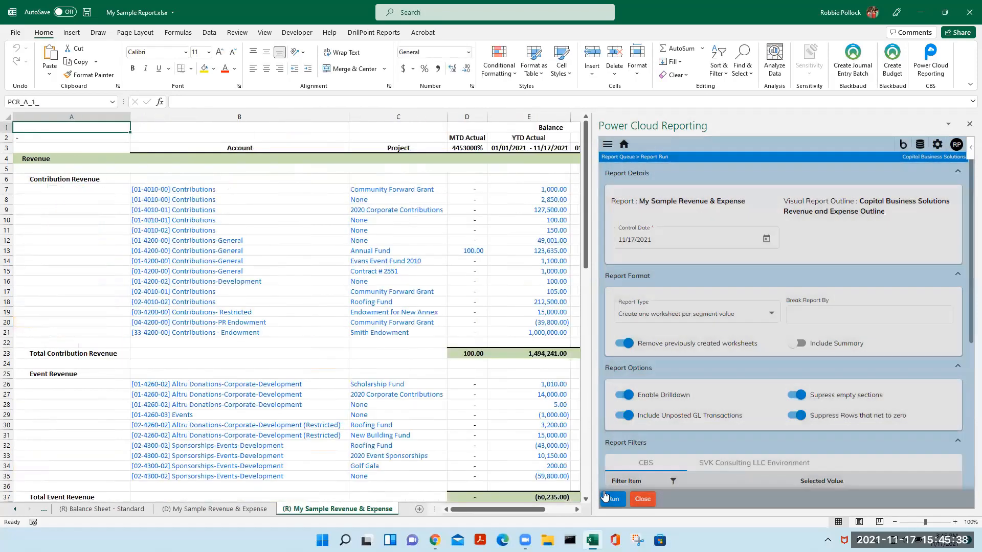
drag(593, 288, 814, 334)
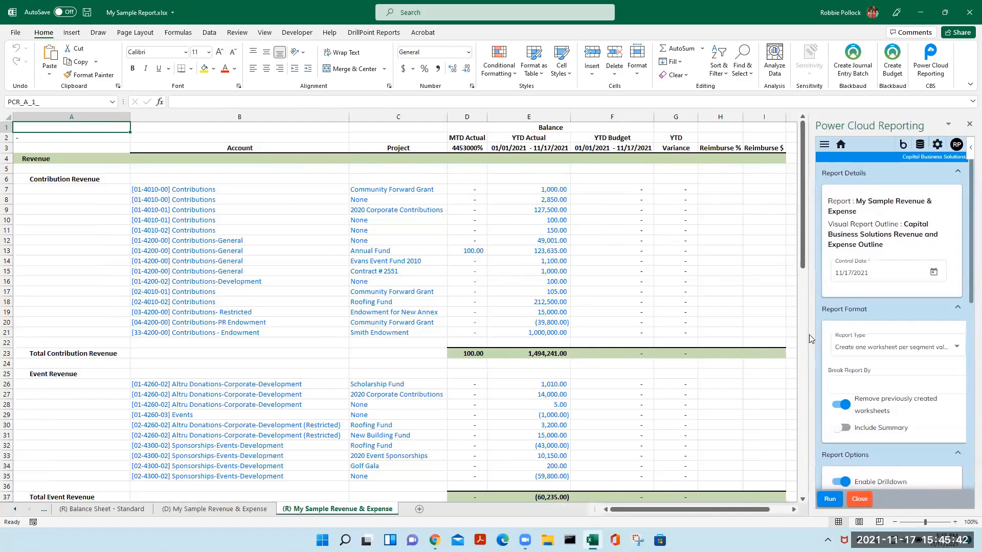
scroll(675, 306, down, 9)
scroll(695, 326, up, 5)
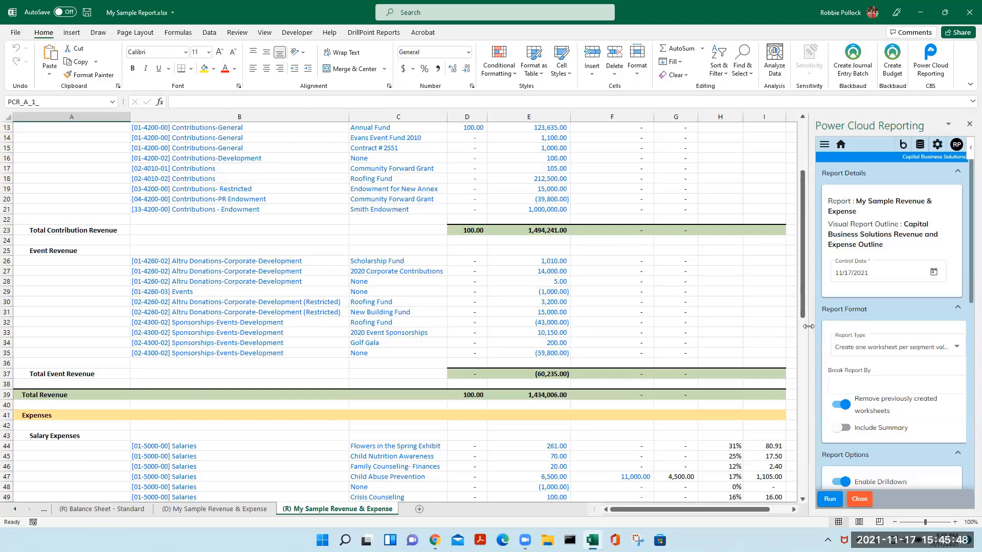
Widen the reporting pane and filter the report run to department [02] Development, saving the filter selection
drag(809, 326, 699, 326)
scroll(833, 310, down, 3)
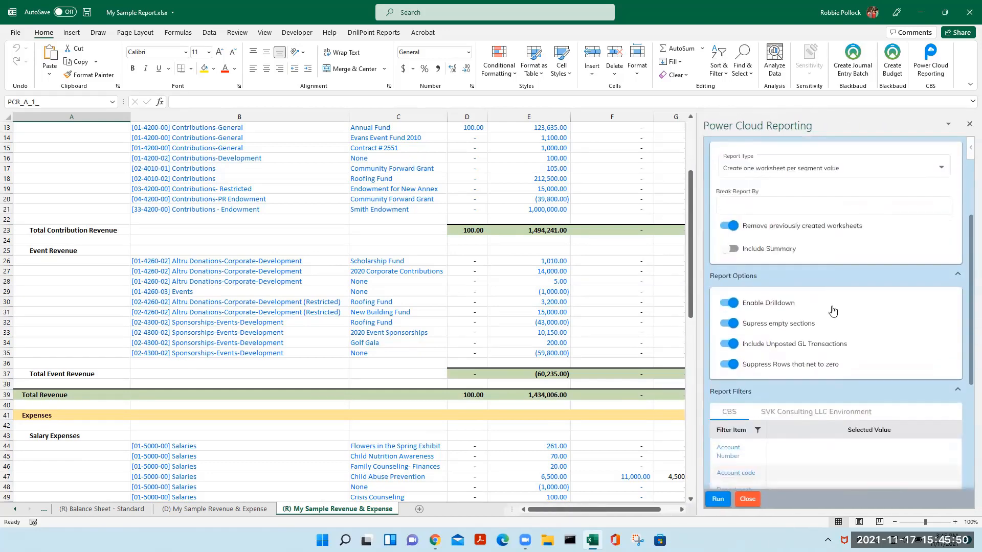
scroll(832, 310, down, 3)
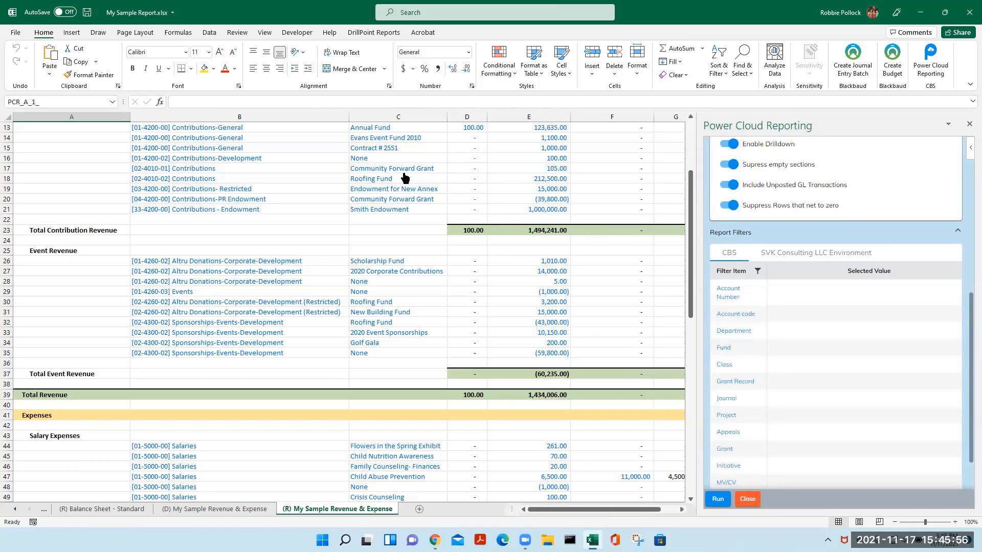
scroll(507, 237, up, 1)
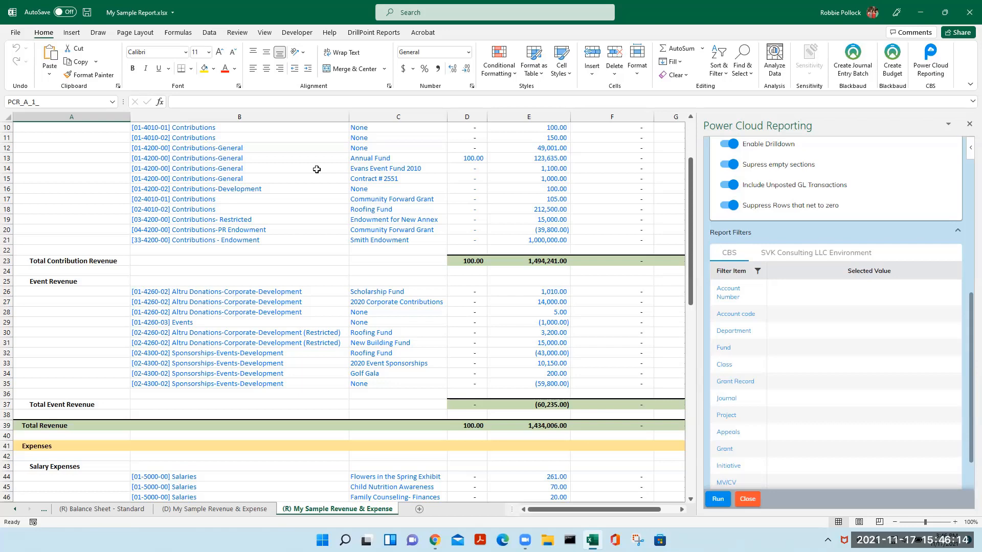
click(734, 332)
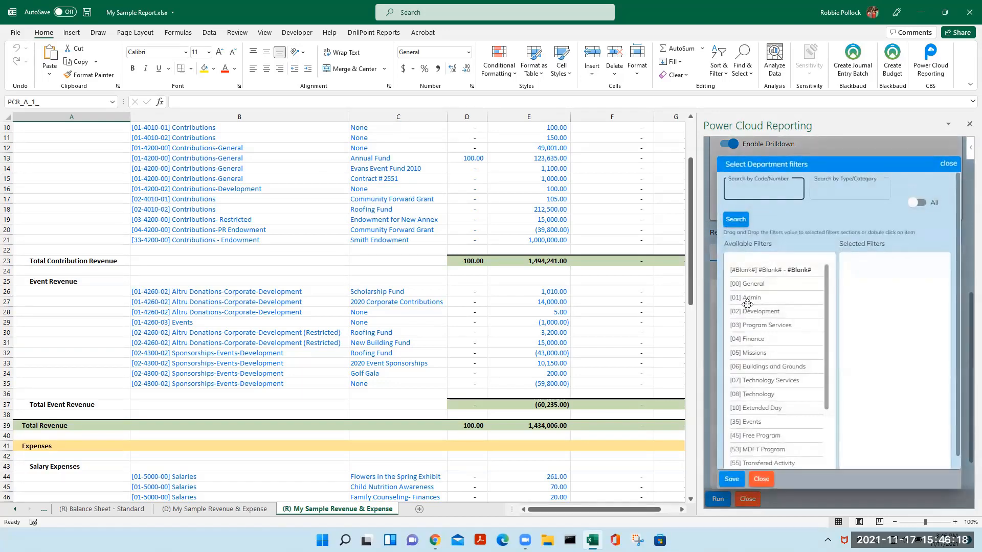
double_click(749, 307)
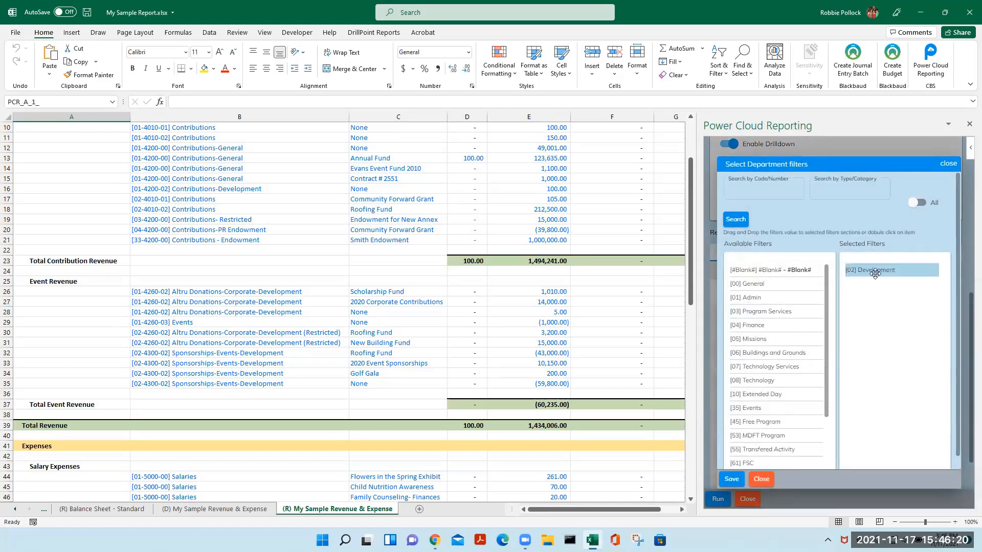
click(731, 479)
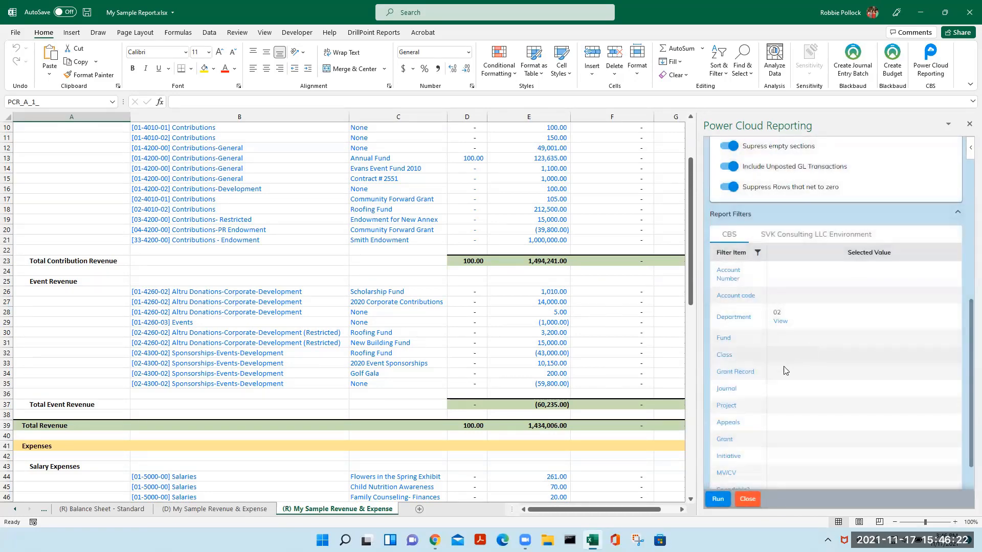
Run the My Sample Revenue & Expense report for department 02 and review its accounts, columns and totals through Net Revenue Over Expenses
click(718, 499)
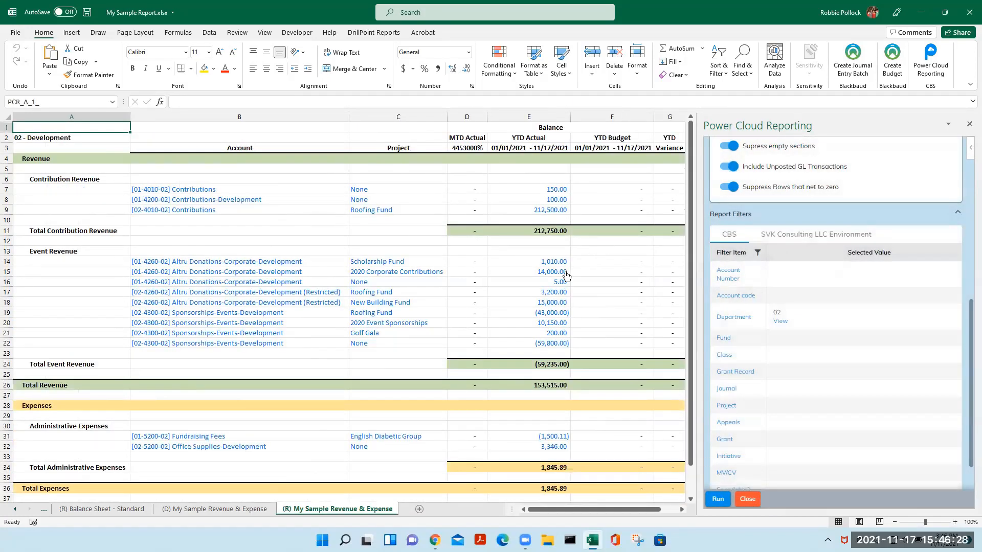
scroll(541, 285, down, 1)
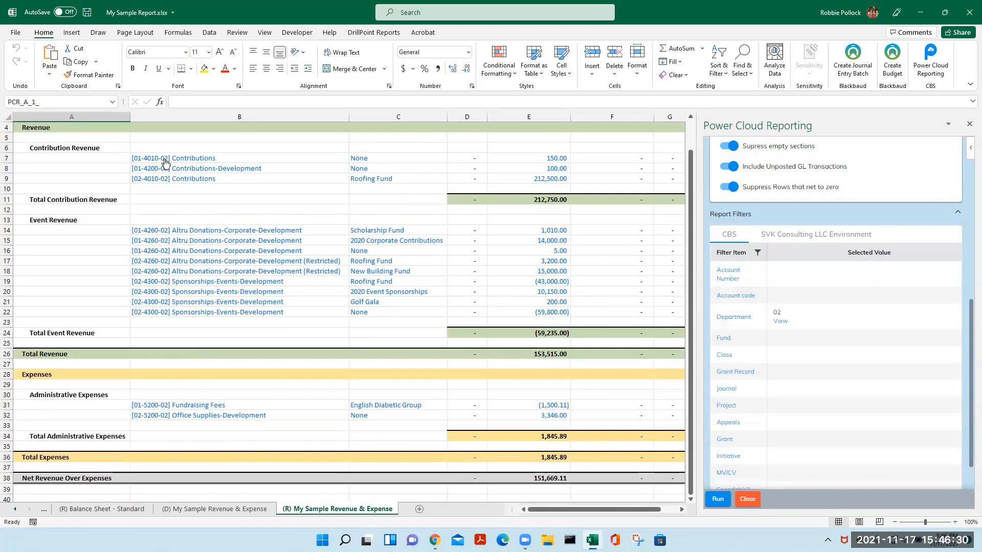
scroll(330, 289, up, 1)
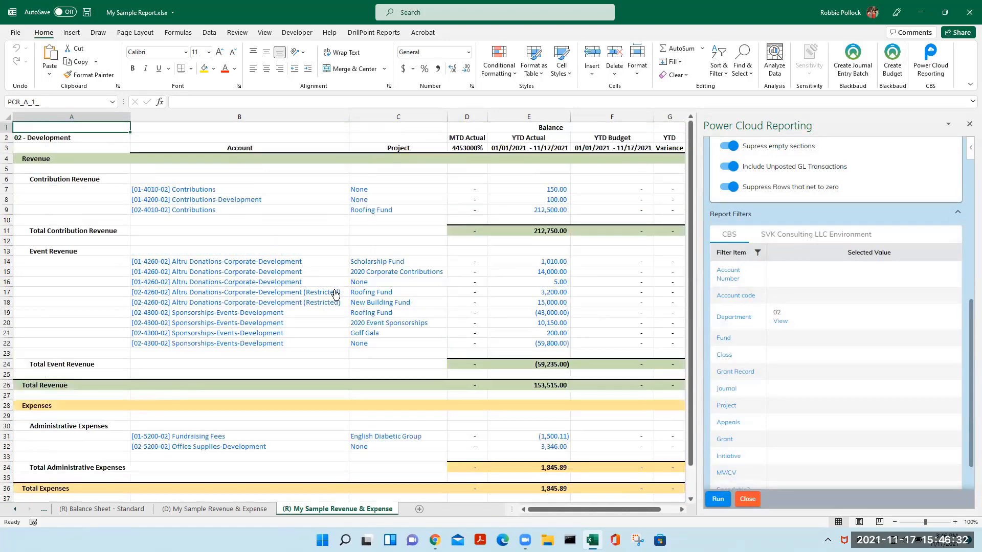
drag(585, 510, 614, 523)
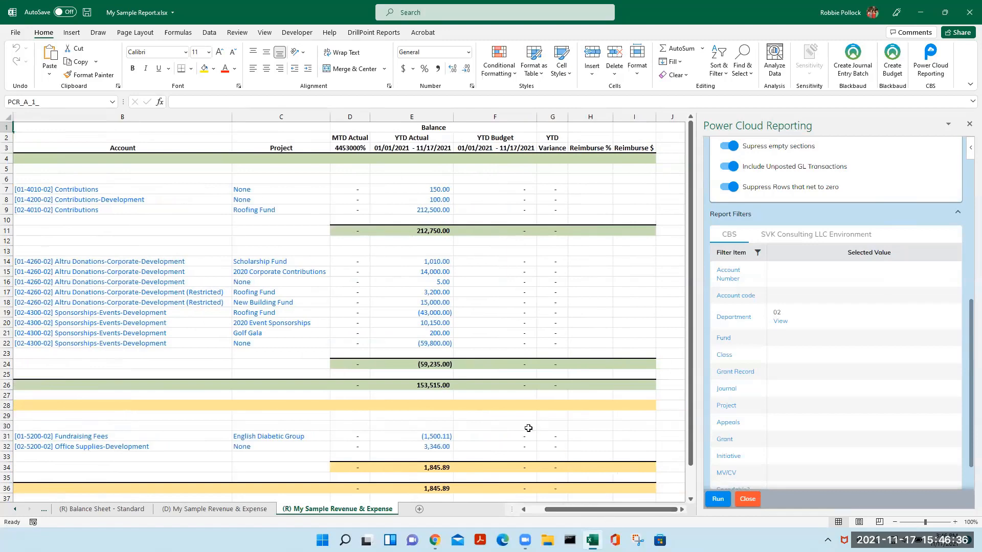
scroll(527, 429, down, 2)
scroll(526, 428, up, 2)
click(537, 511)
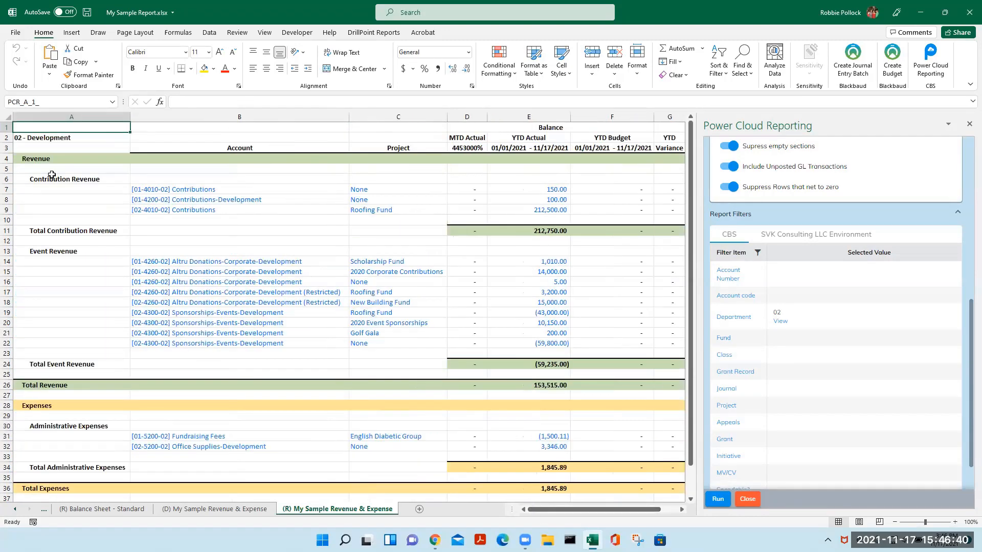
scroll(81, 286, down, 3)
scroll(118, 316, up, 3)
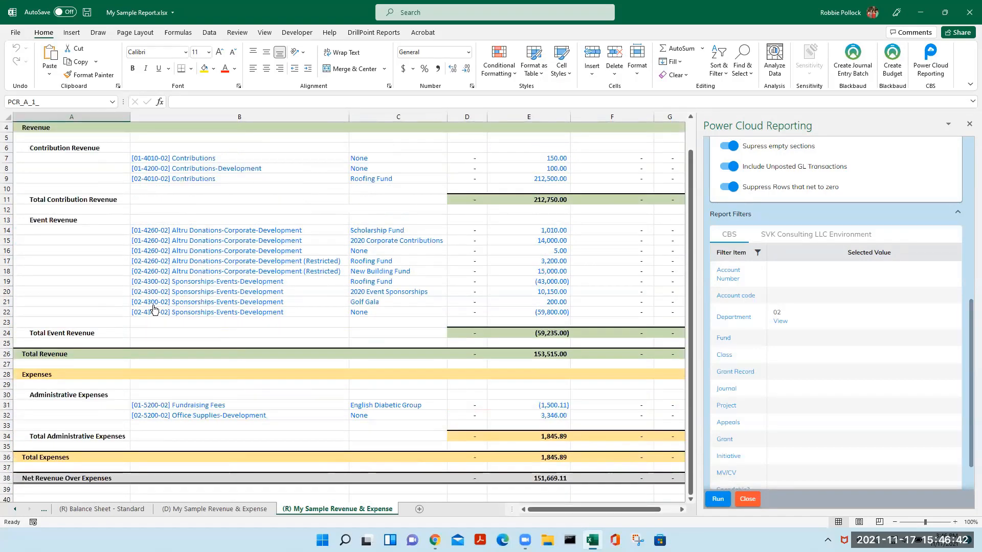